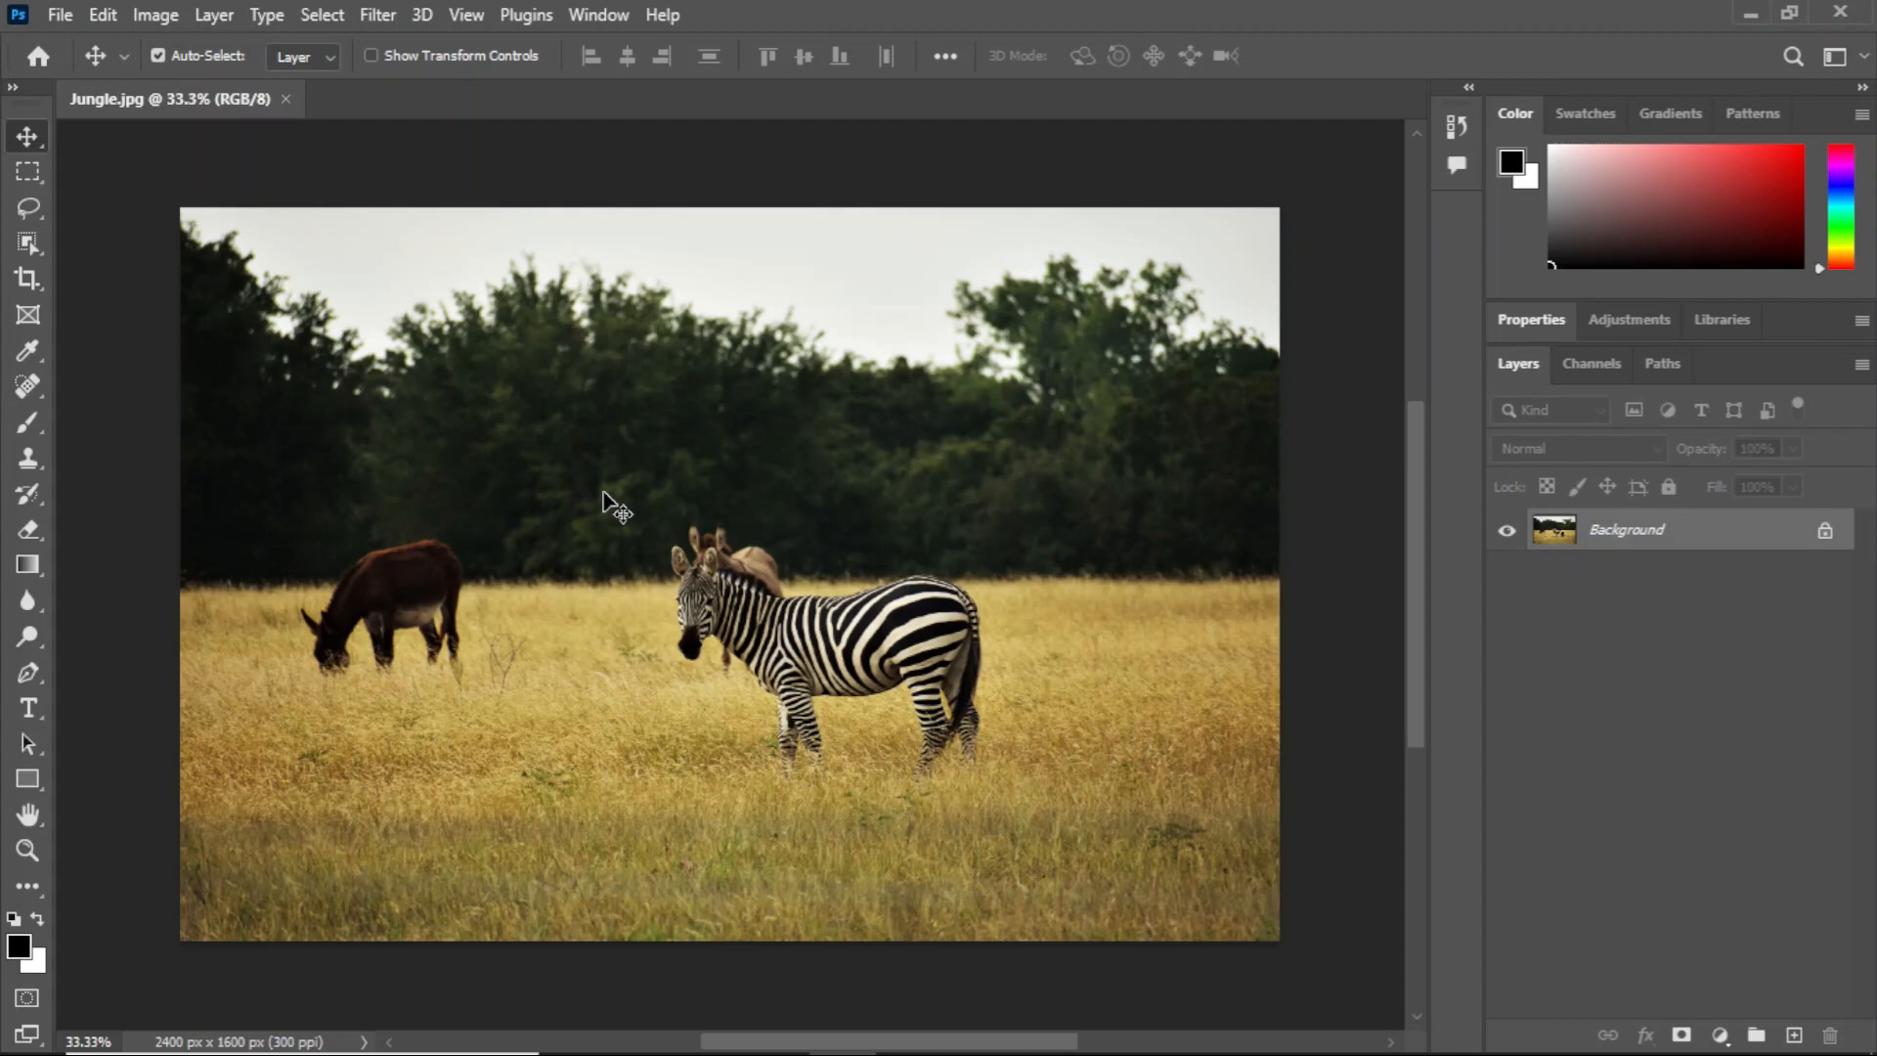
# Step: Draw a wide crop area around the donkey and the zebra, adjusting its size and the image's position inside it
pyautogui.press('c')
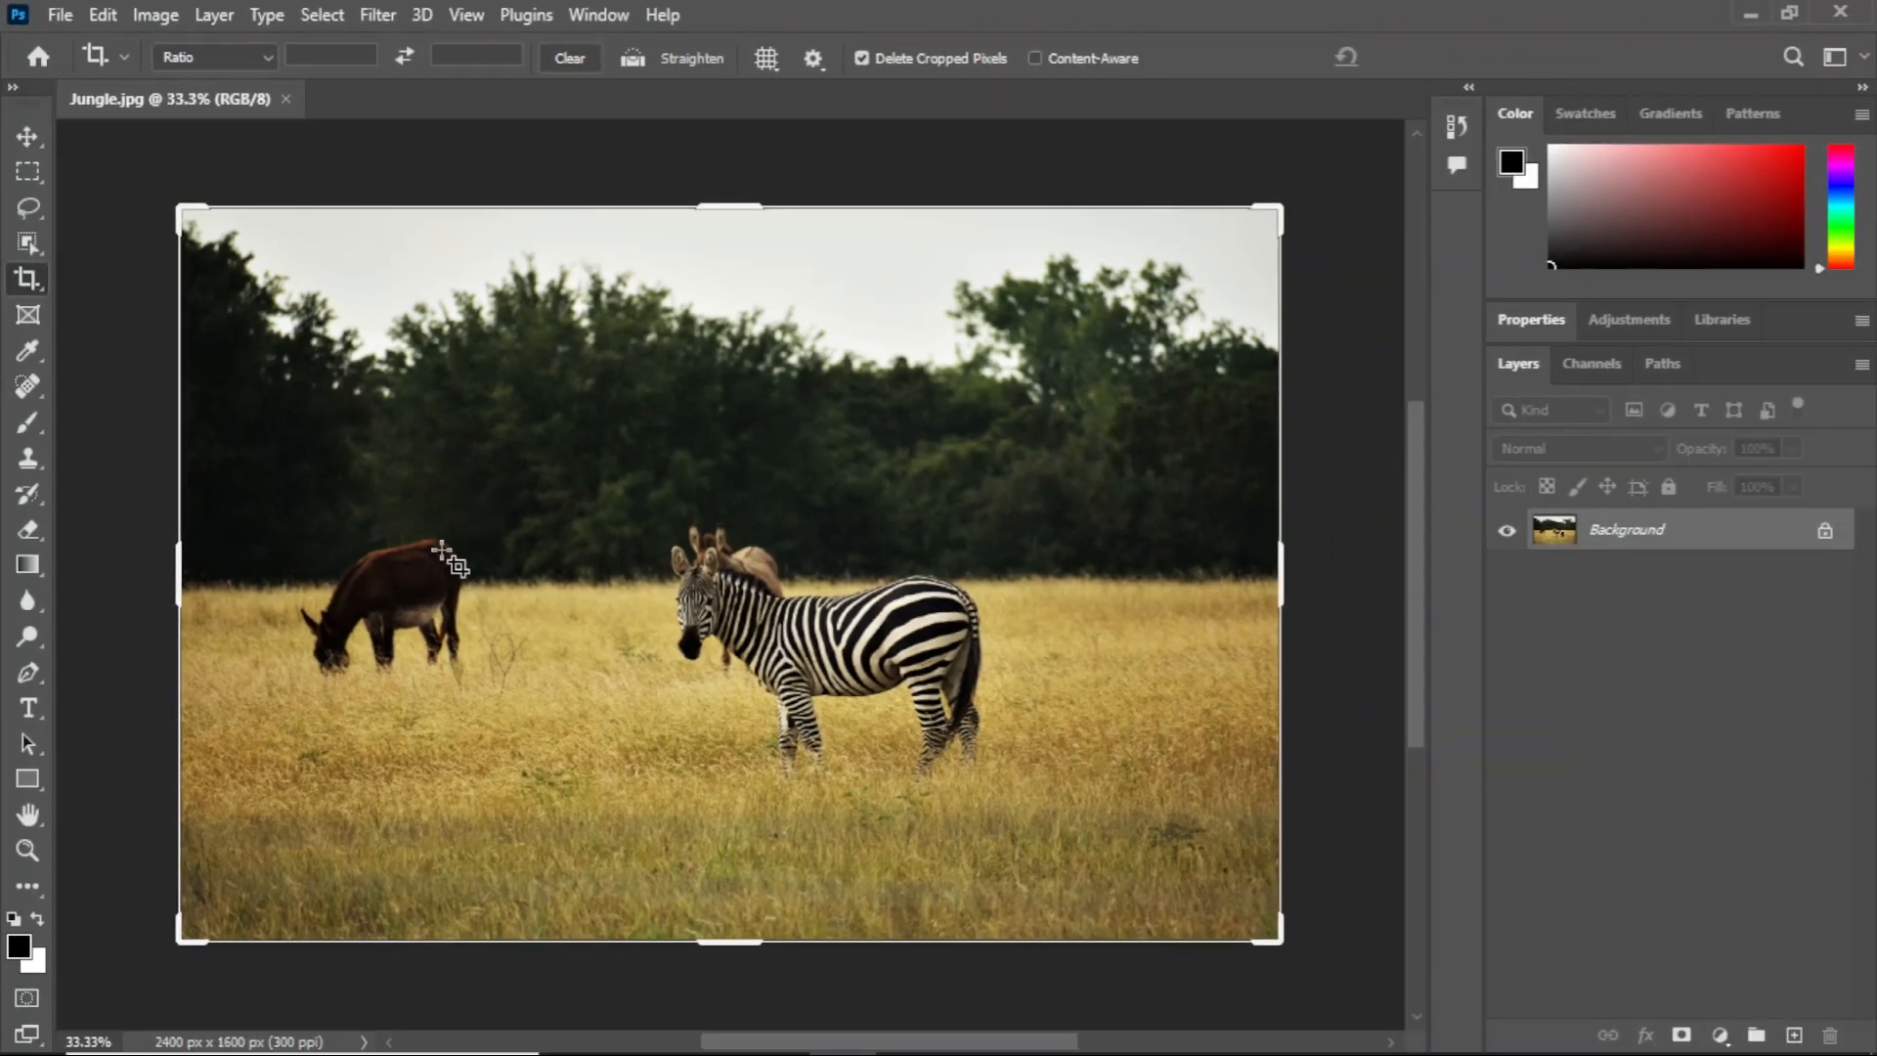
pyautogui.moveTo(262, 369); pyautogui.dragTo(1072, 779)
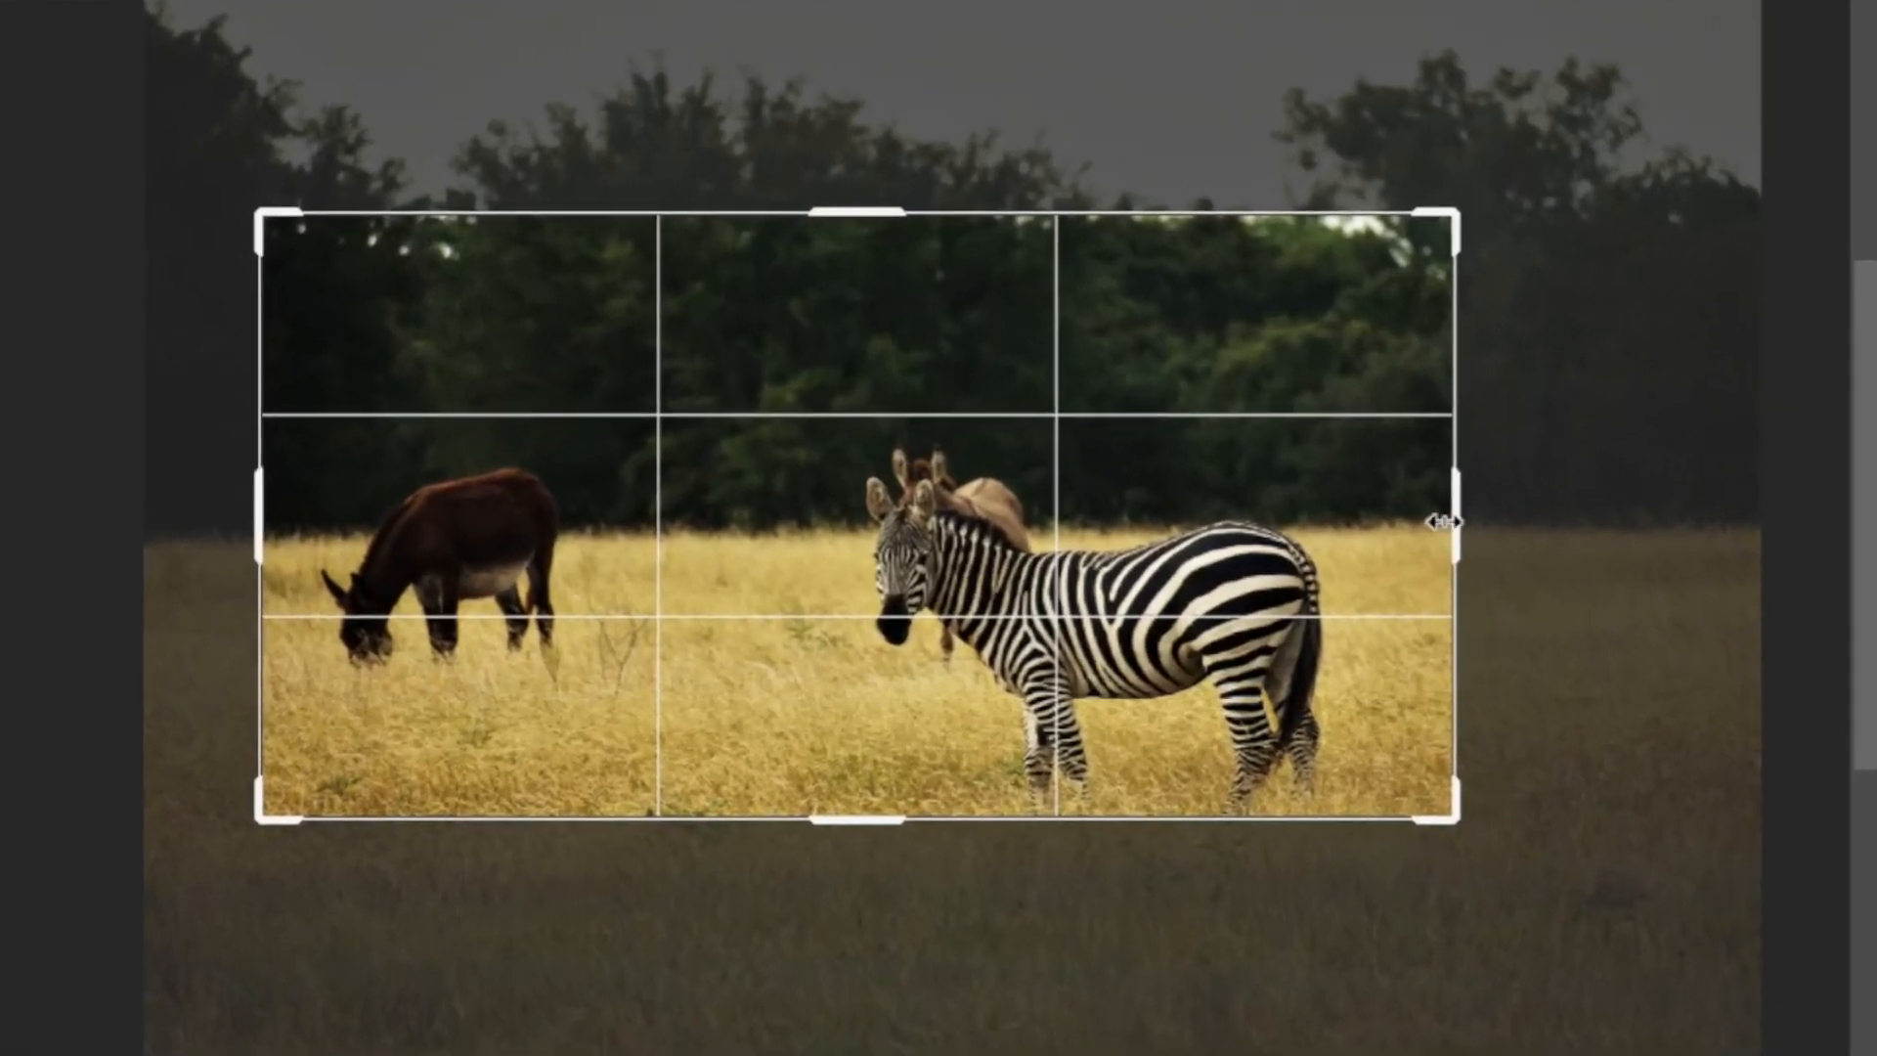
pyautogui.moveTo(1477, 836)
pyautogui.mouseDown()
pyautogui.moveTo(1386, 761)
pyautogui.moveTo(1519, 890)
pyautogui.moveTo(1324, 710)
pyautogui.moveTo(1476, 855)
pyautogui.moveTo(1429, 838)
pyautogui.moveTo(1444, 841)
pyautogui.mouseUp()
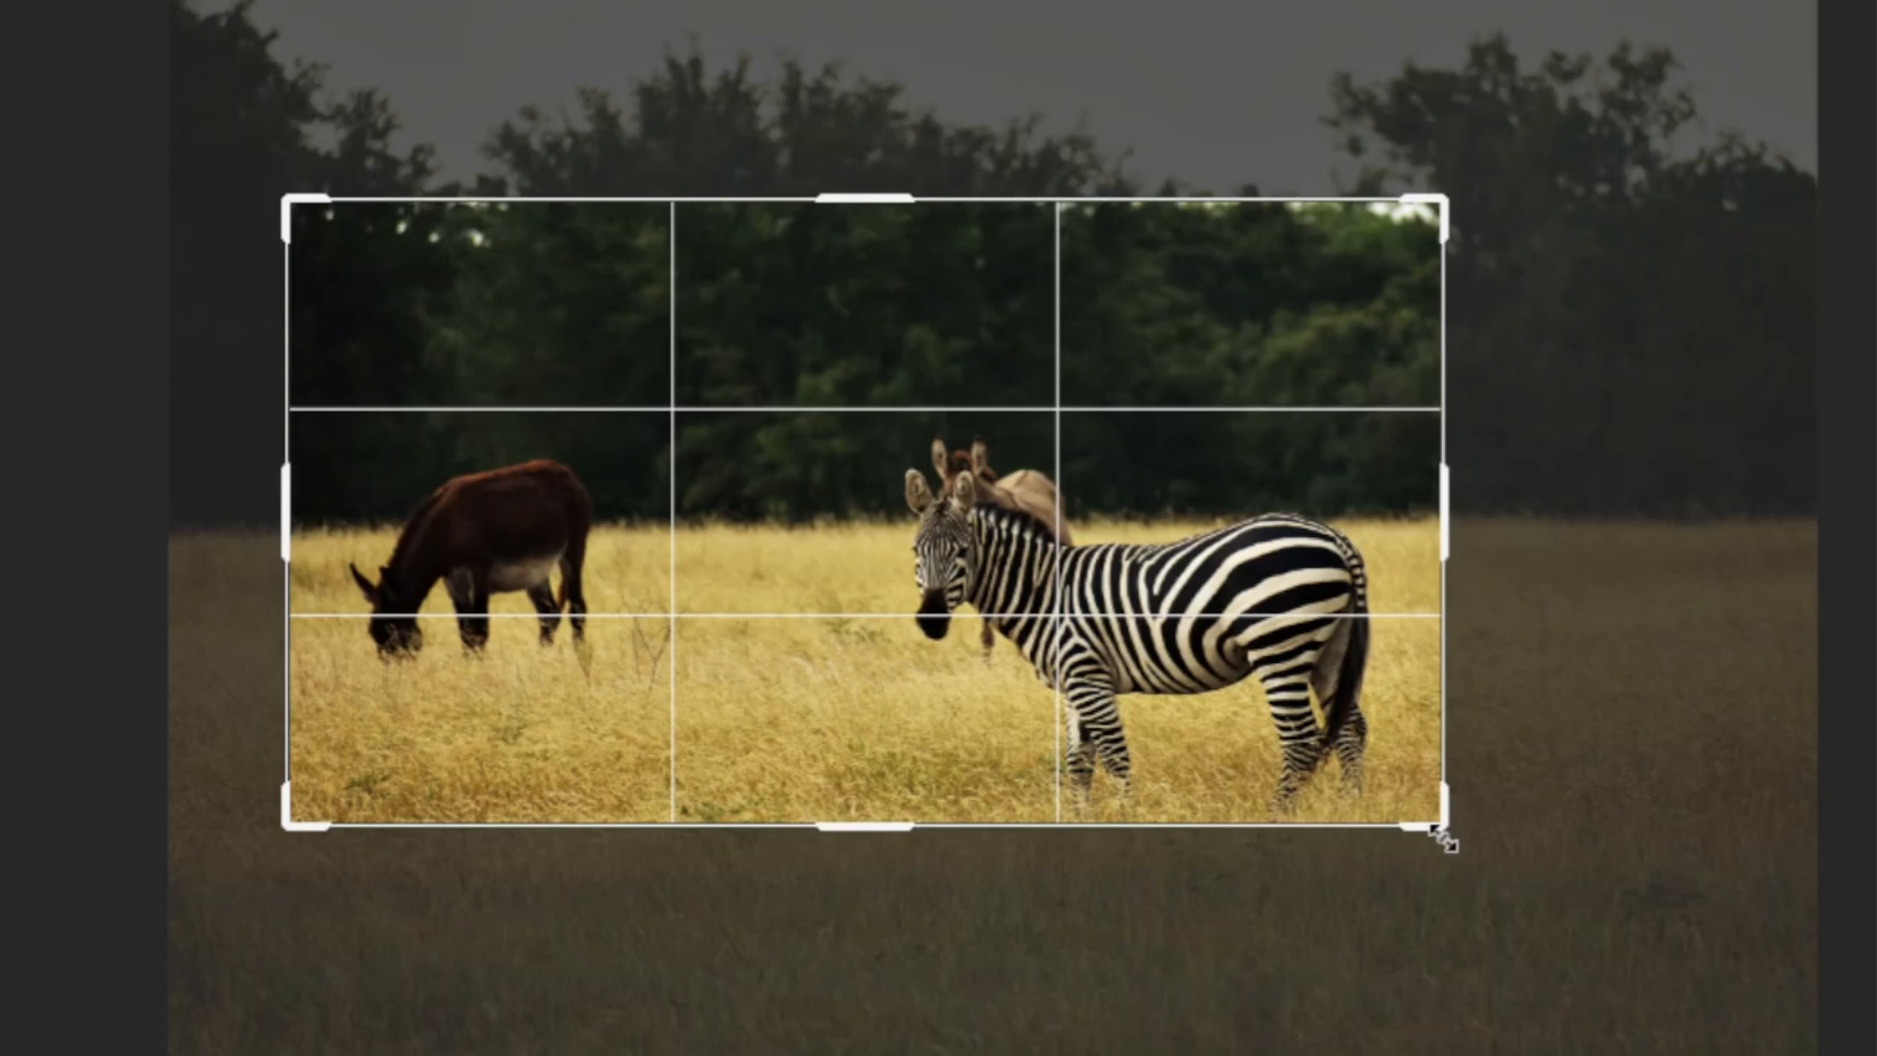
pyautogui.moveTo(979, 499); pyautogui.dragTo(965, 418)
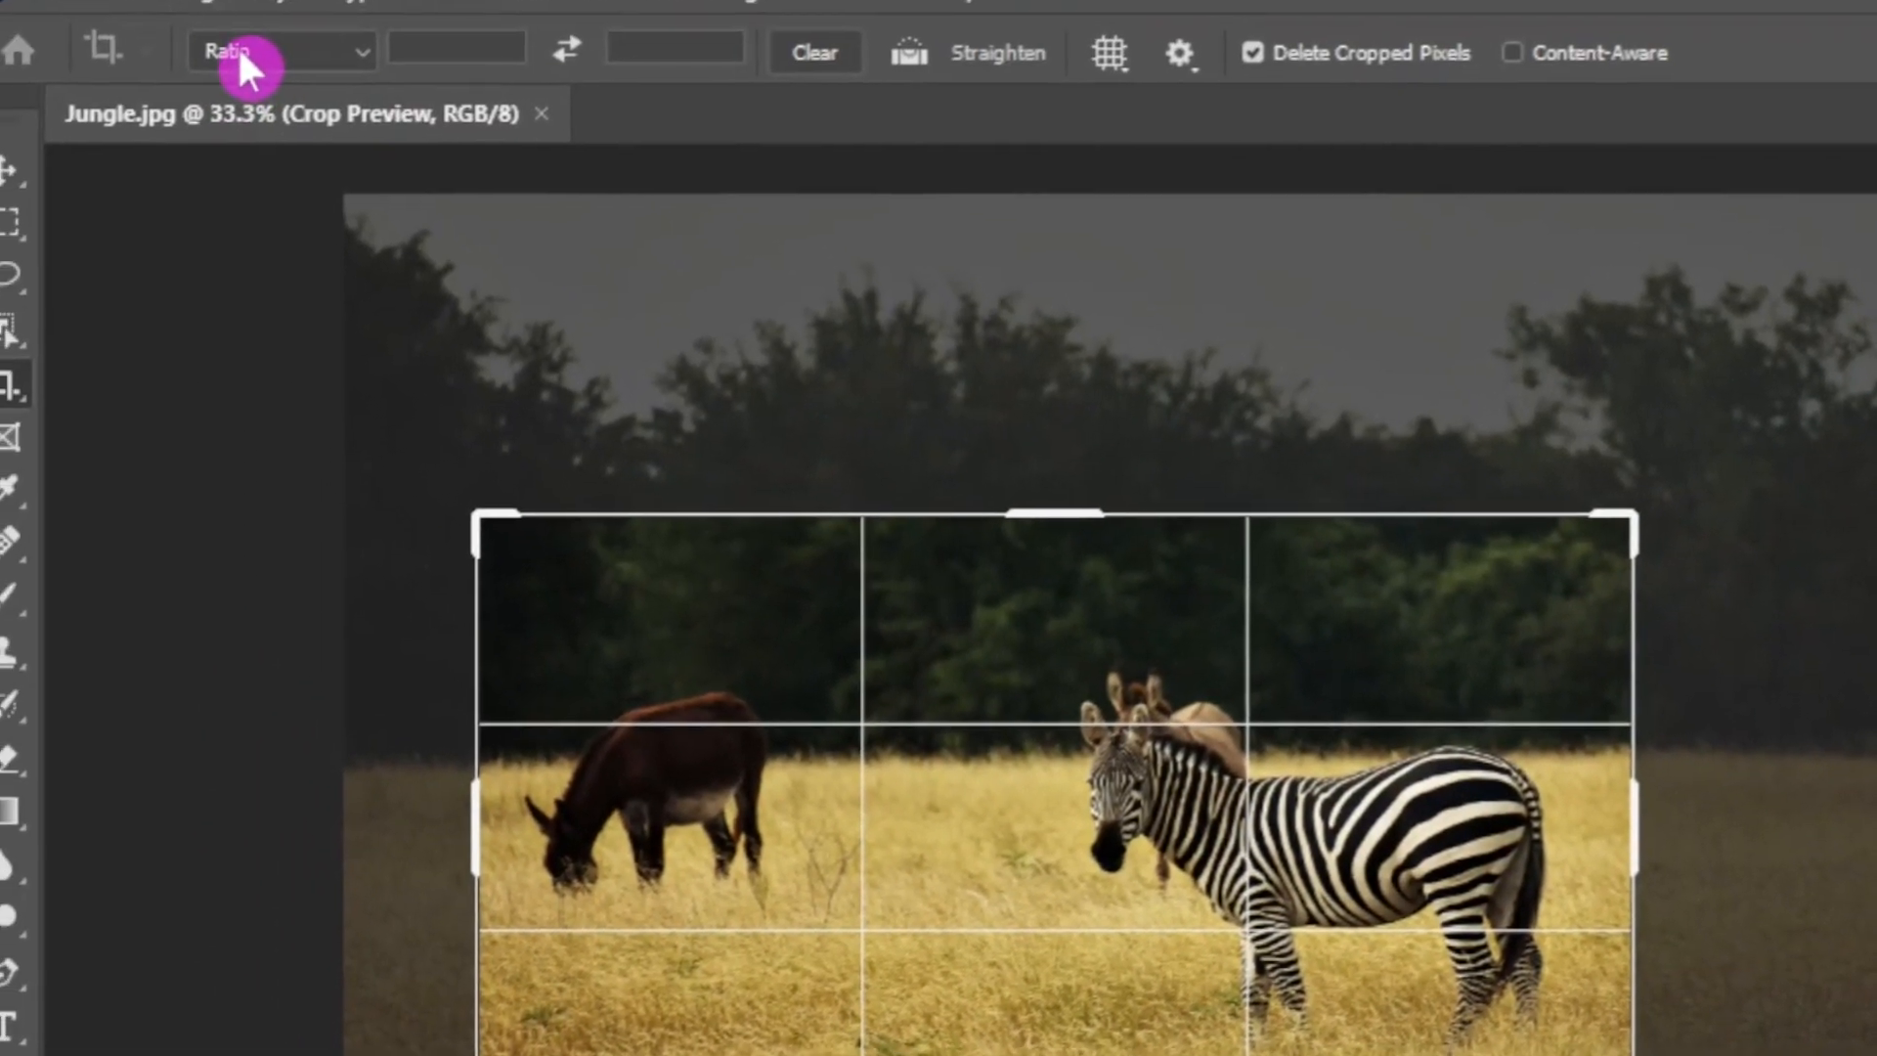
# Step: Constrain the crop area to the 4 : 5 (8 : 10) aspect ratio preset
pyautogui.click(241, 60)
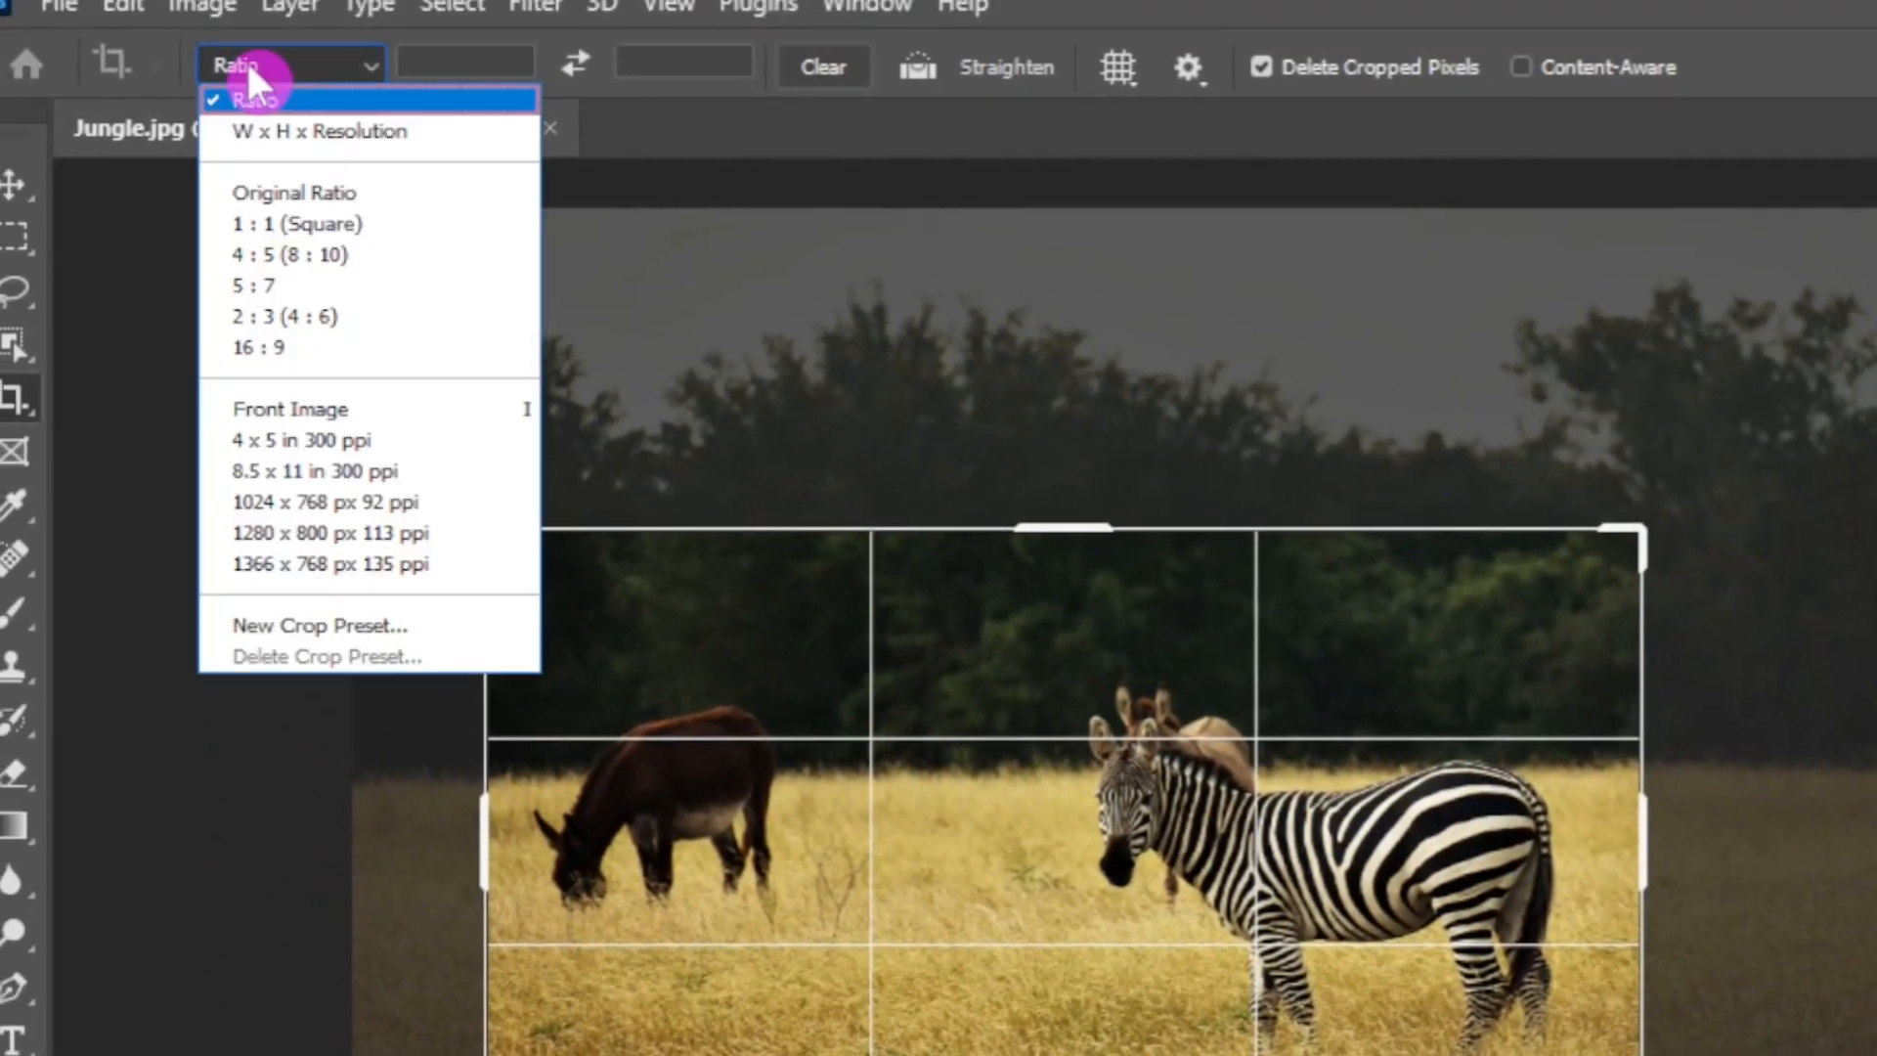
pyautogui.click(256, 256)
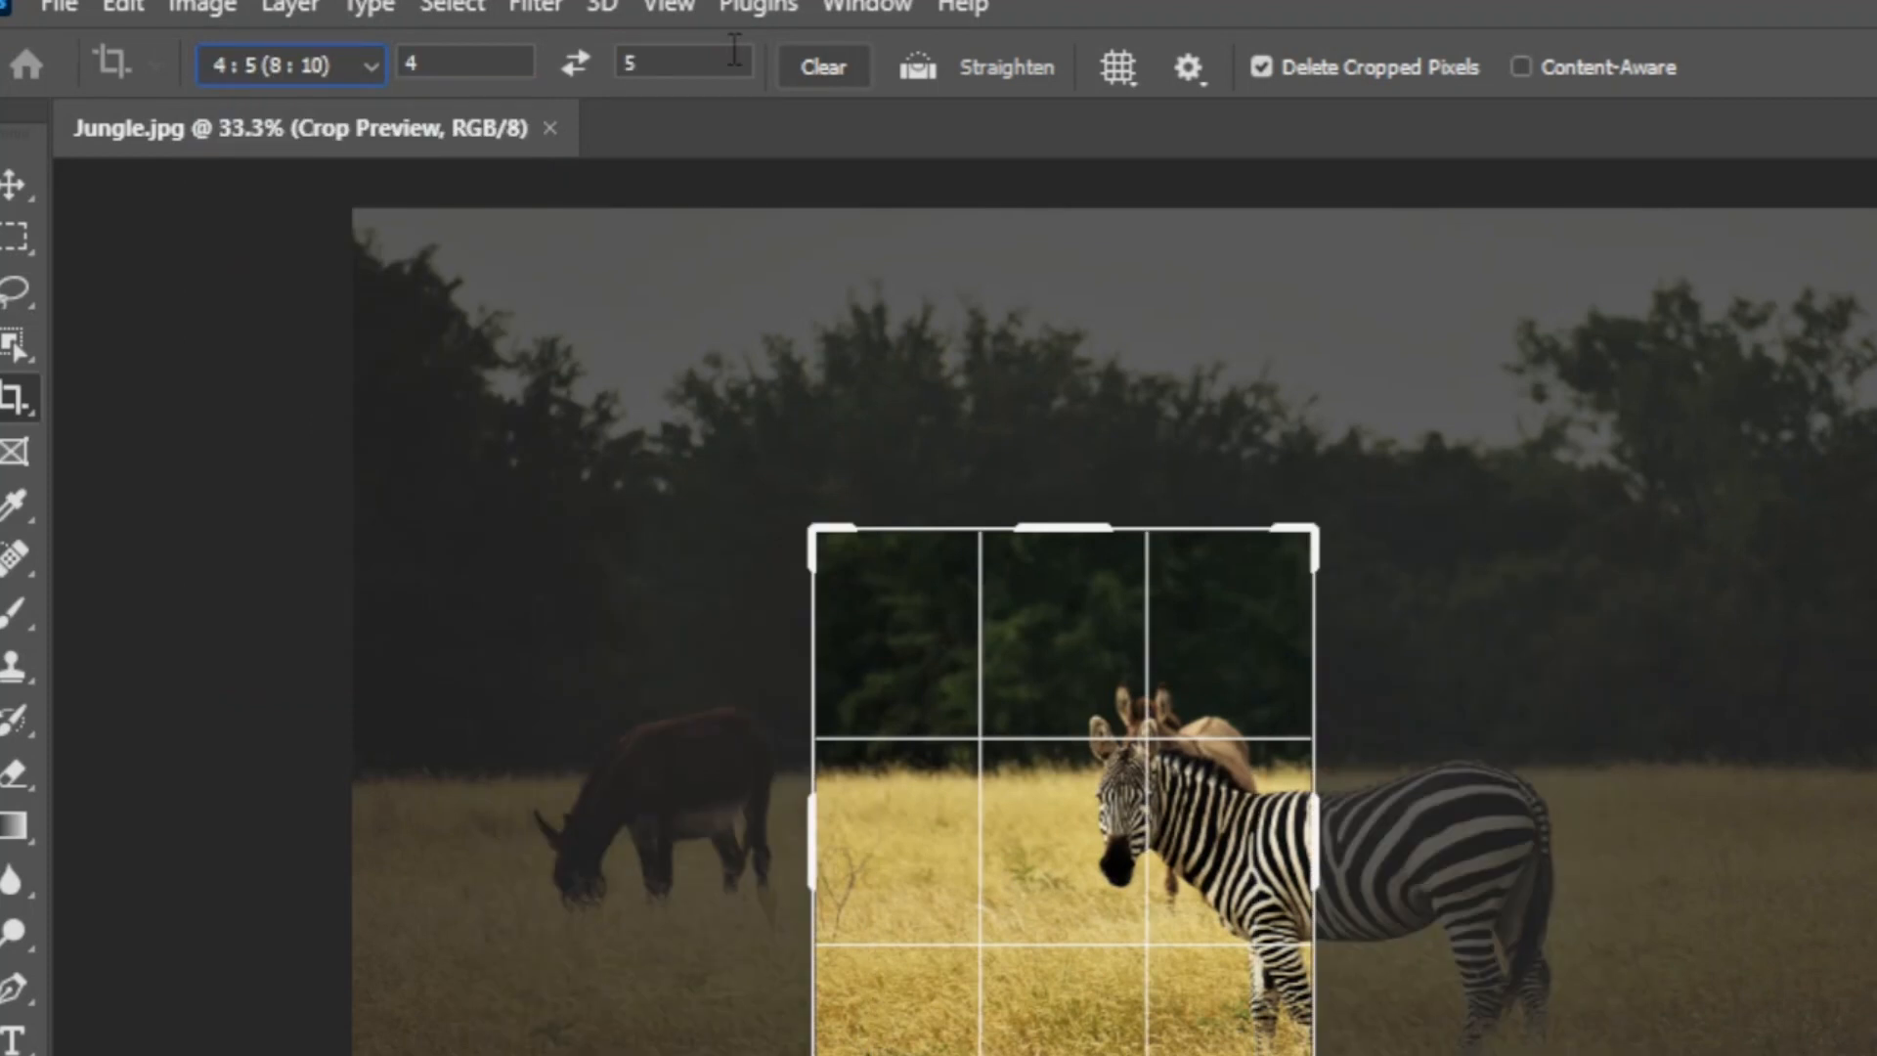
pyautogui.click(436, 66)
pyautogui.click(673, 64)
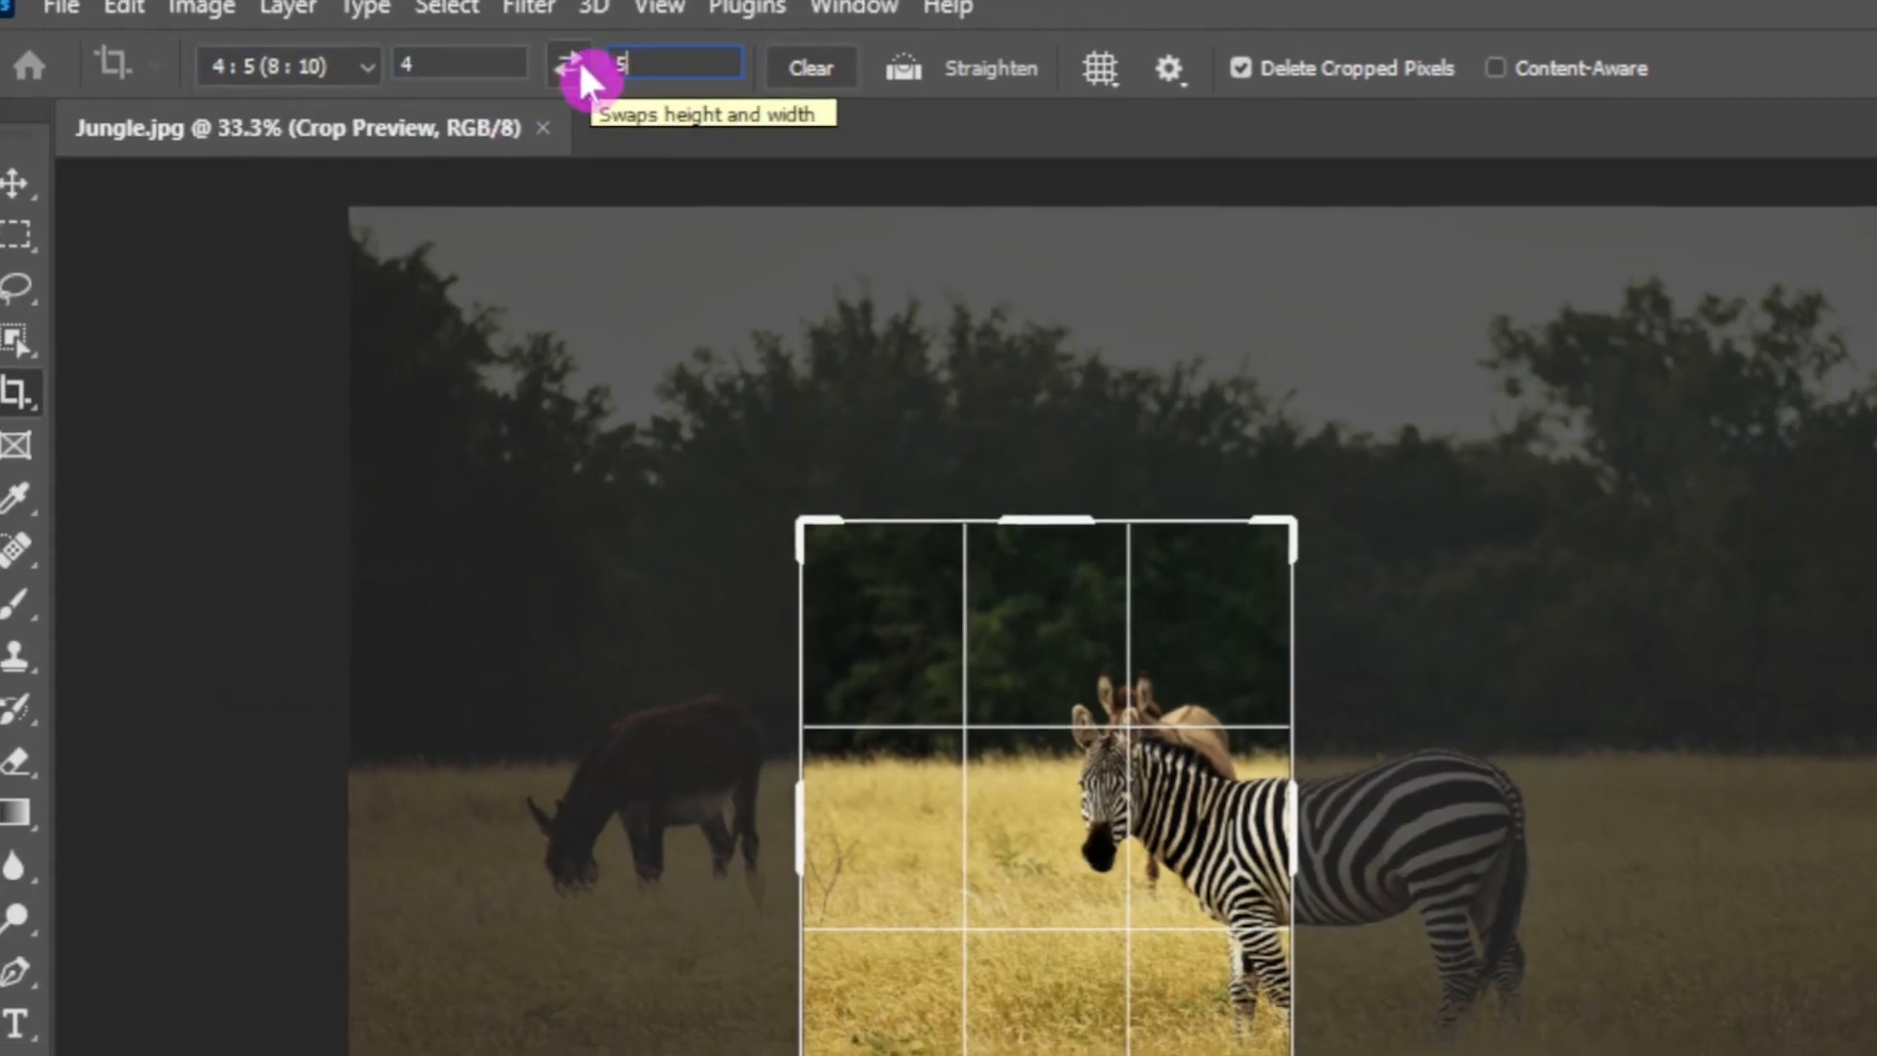
# Step: Swap the crop ratio's width and height to make it 5 : 4, and clear the aspect ratio values
pyautogui.click(553, 68)
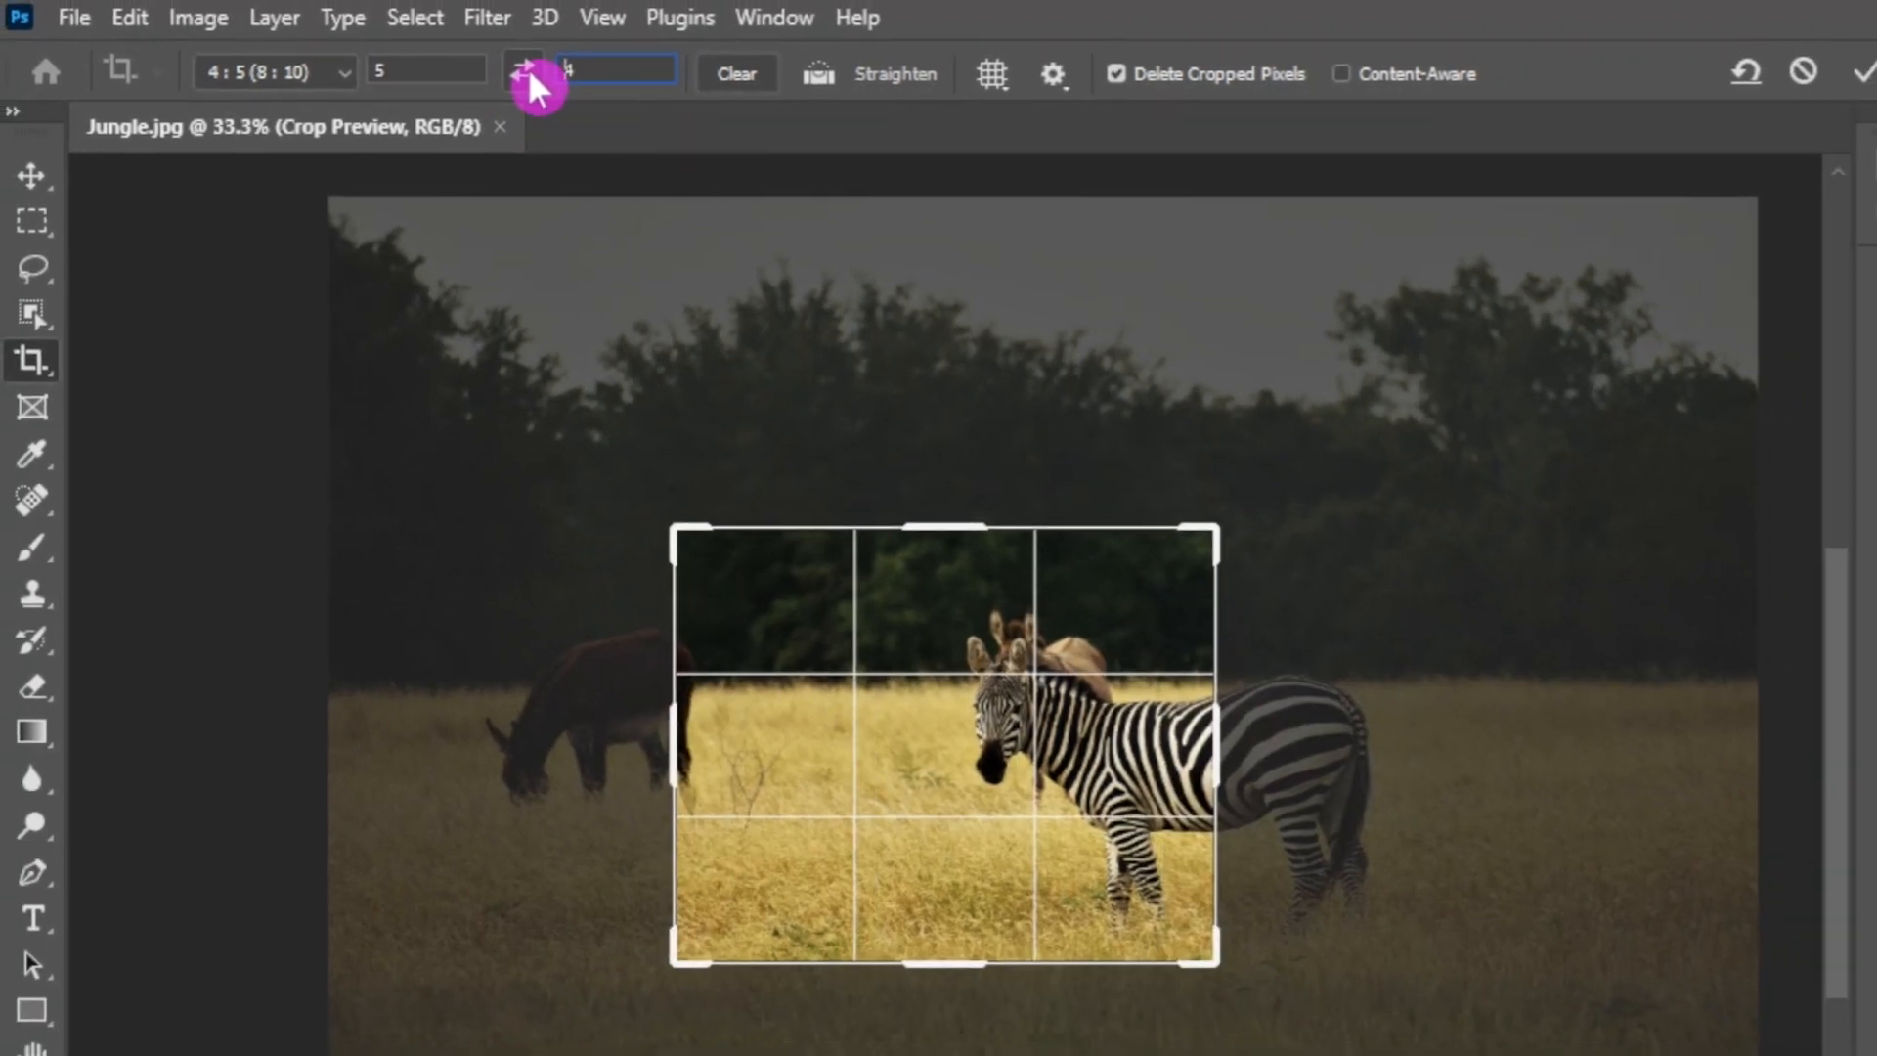
pyautogui.click(553, 69)
pyautogui.click(525, 71)
pyautogui.click(734, 75)
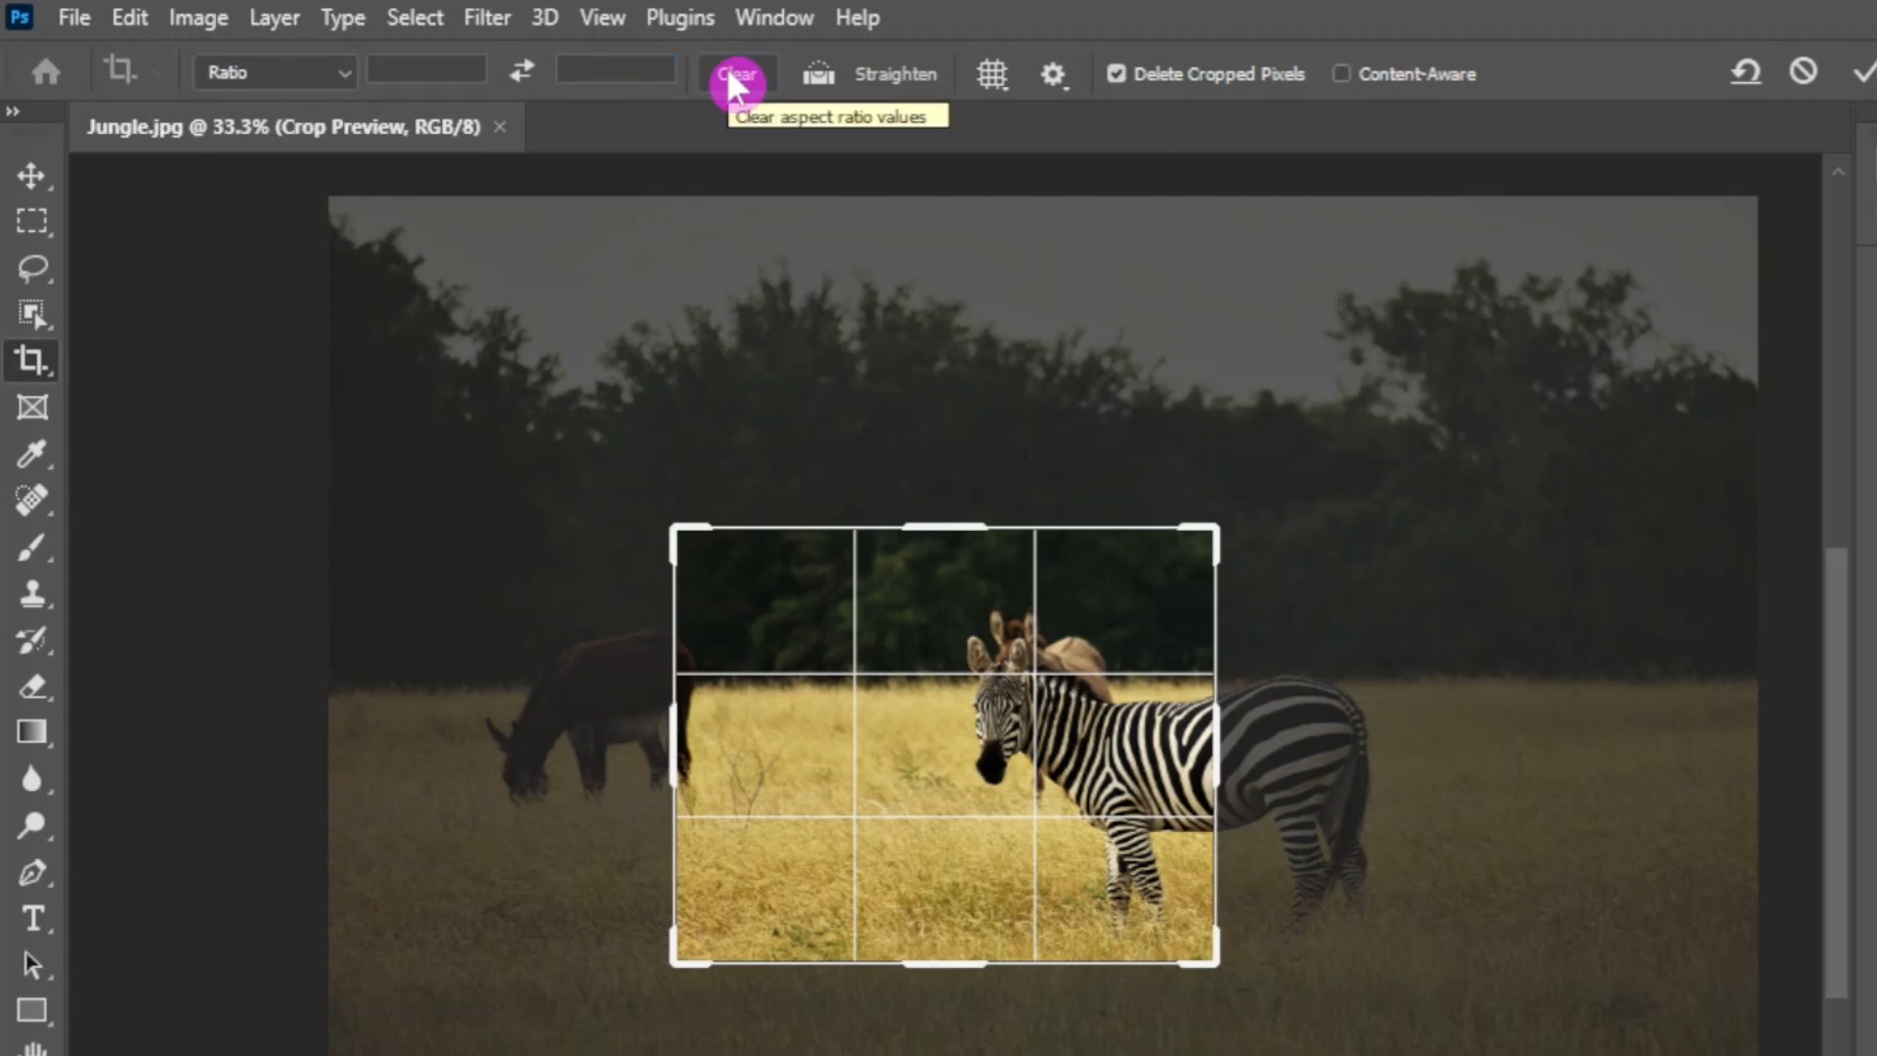
# Step: Cycle the crop overlay from Rule of Thirds through the other guides to Golden Spiral
pyautogui.click(992, 78)
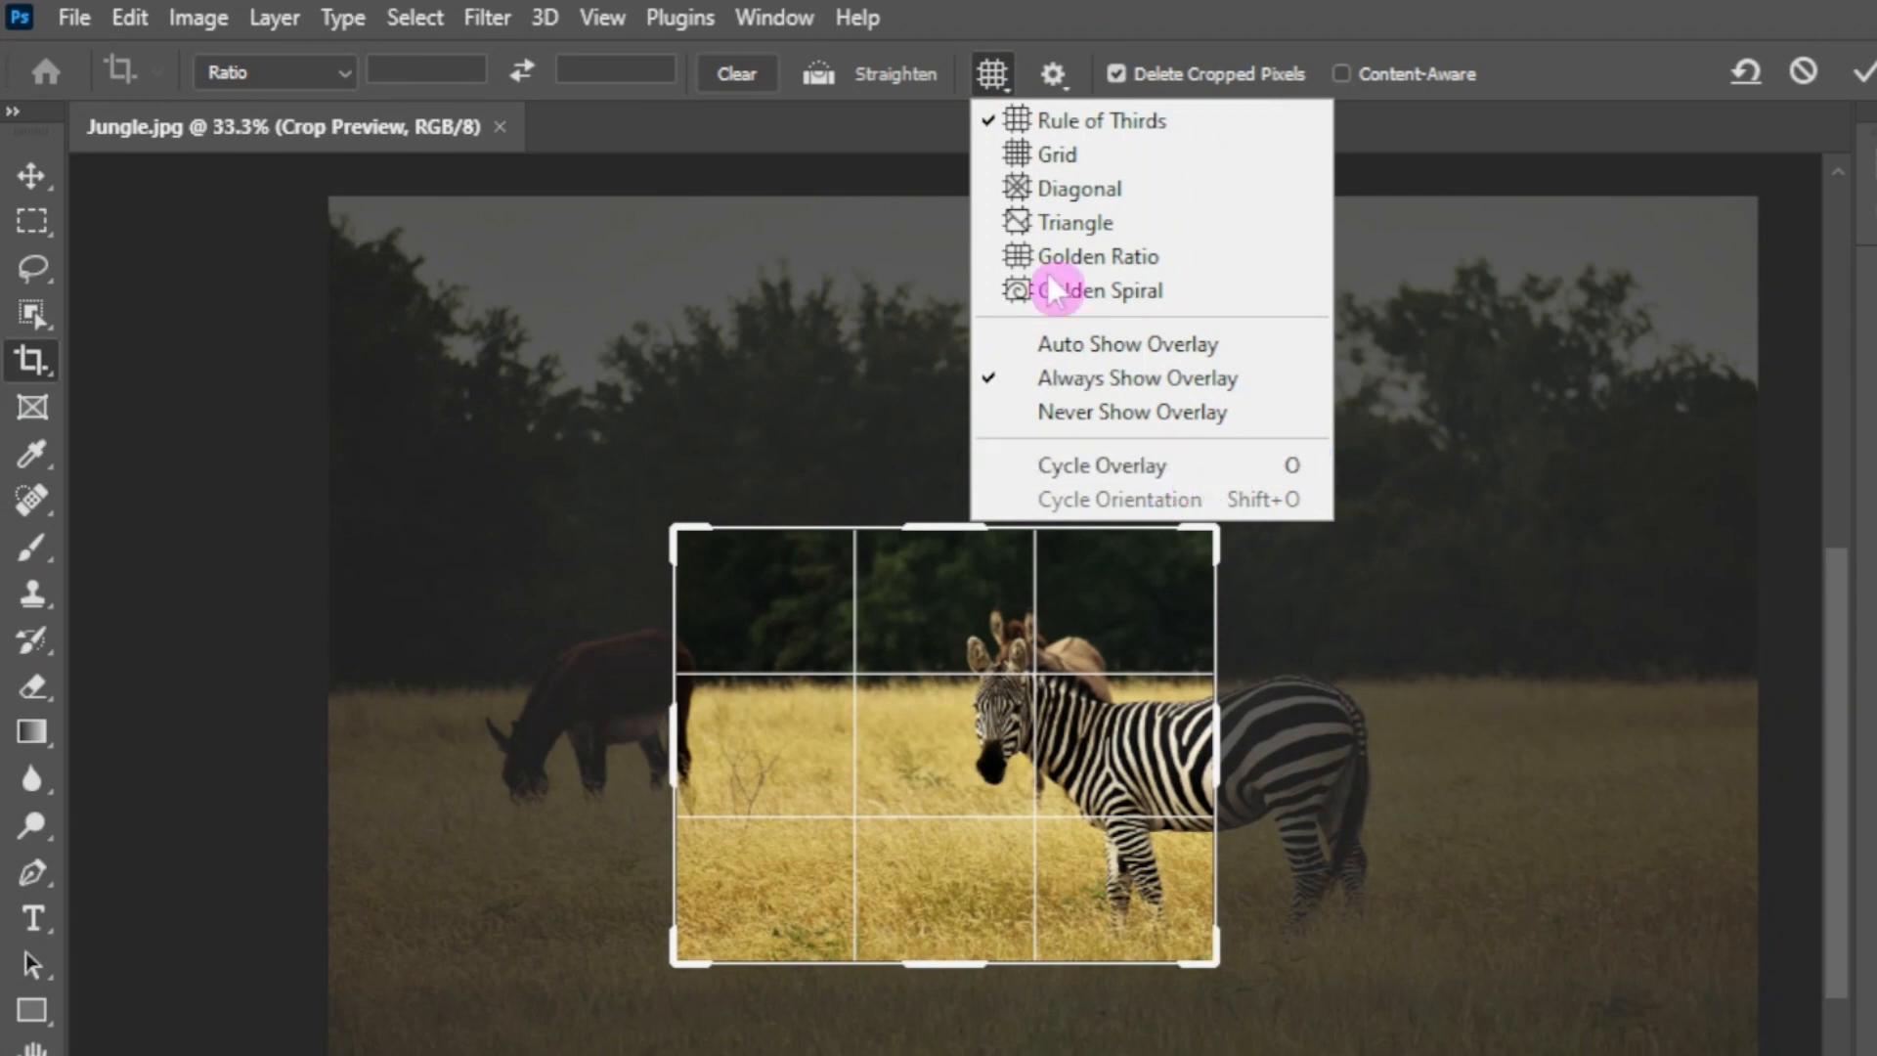
pyautogui.click(1005, 77)
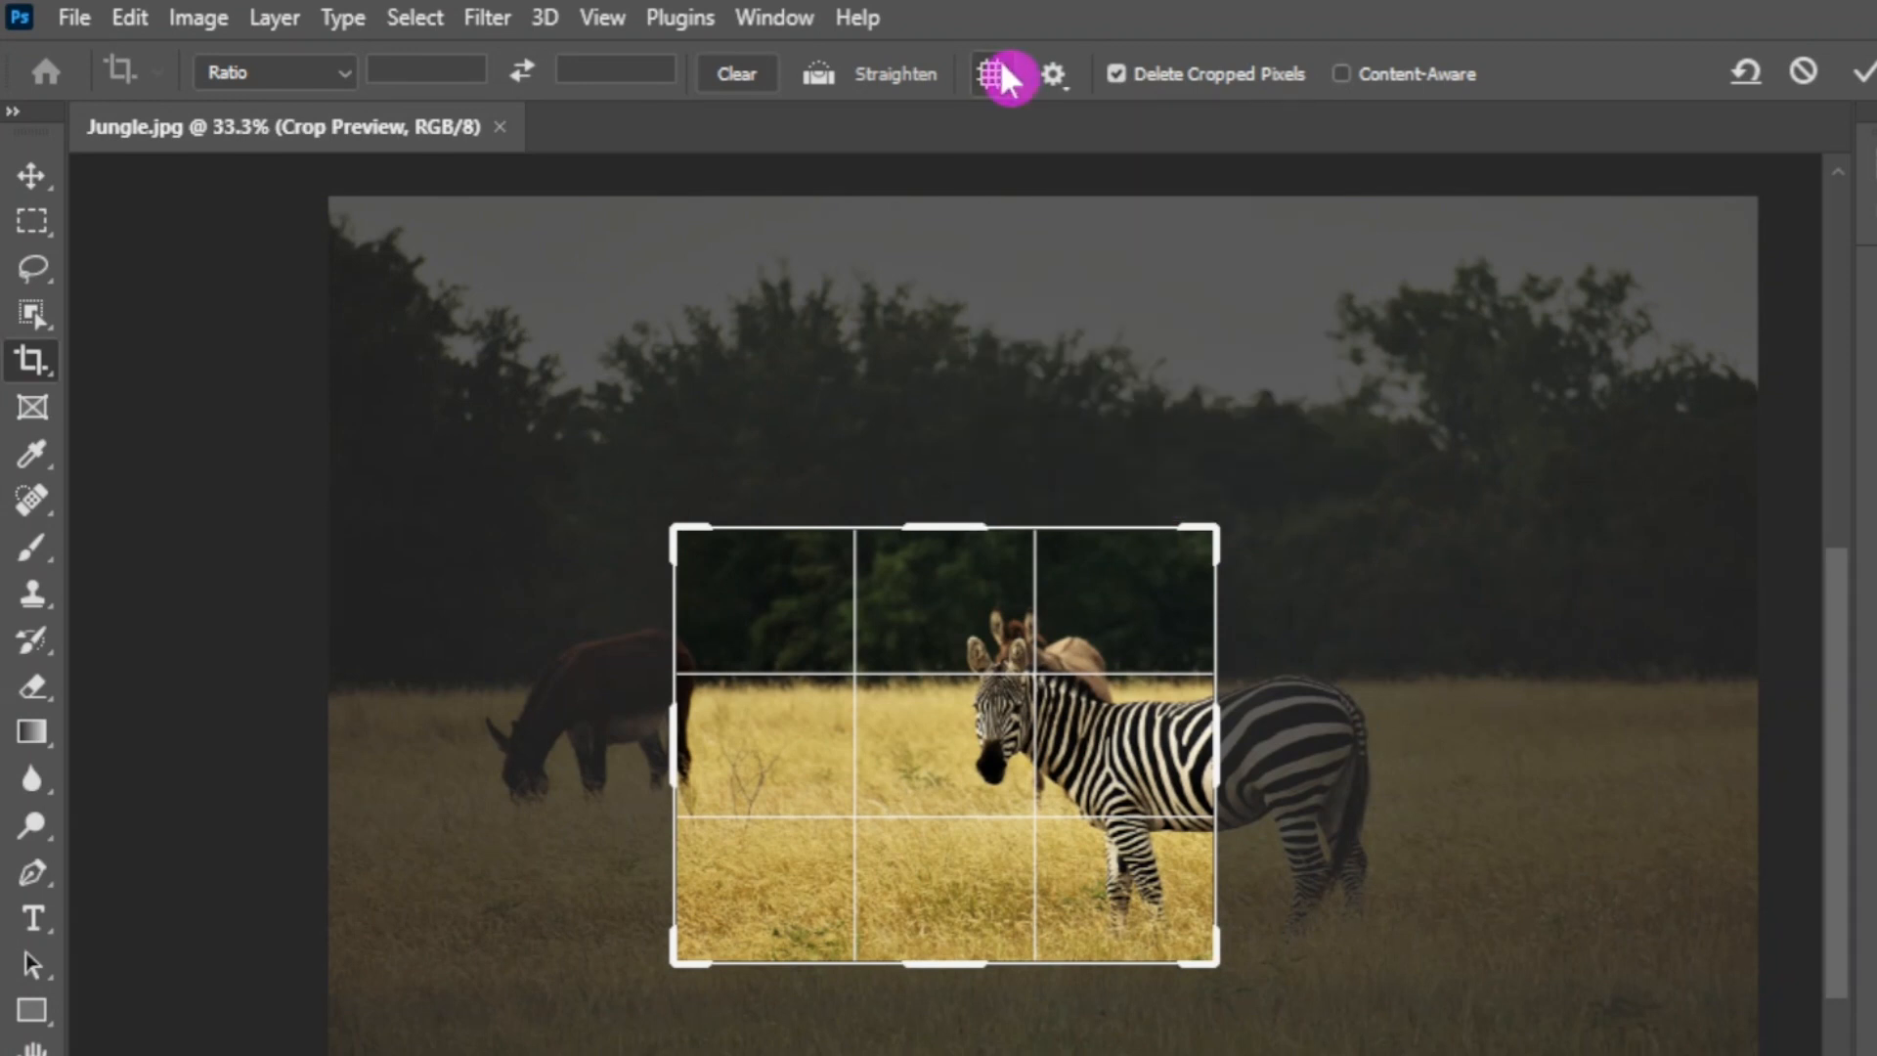
pyautogui.press('o')
pyautogui.press('o')
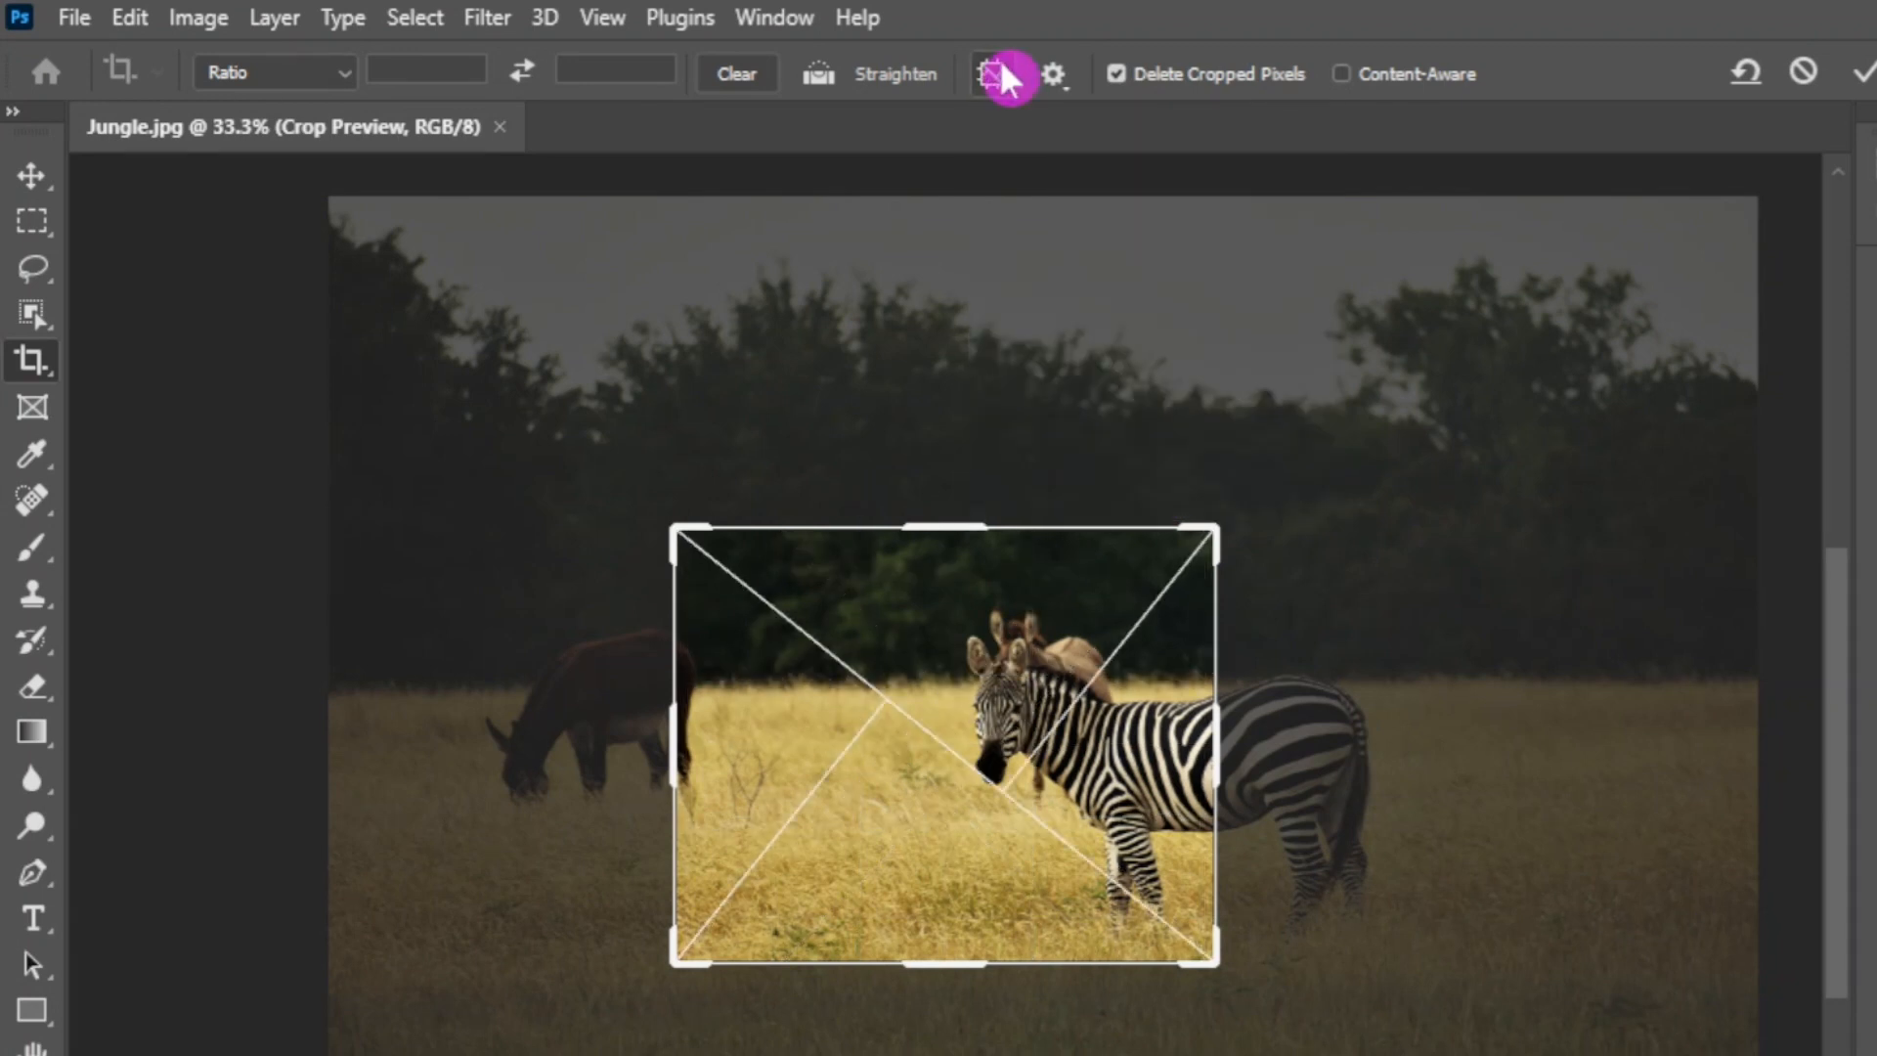
pyautogui.press('o')
pyautogui.press('o')
pyautogui.press('o')
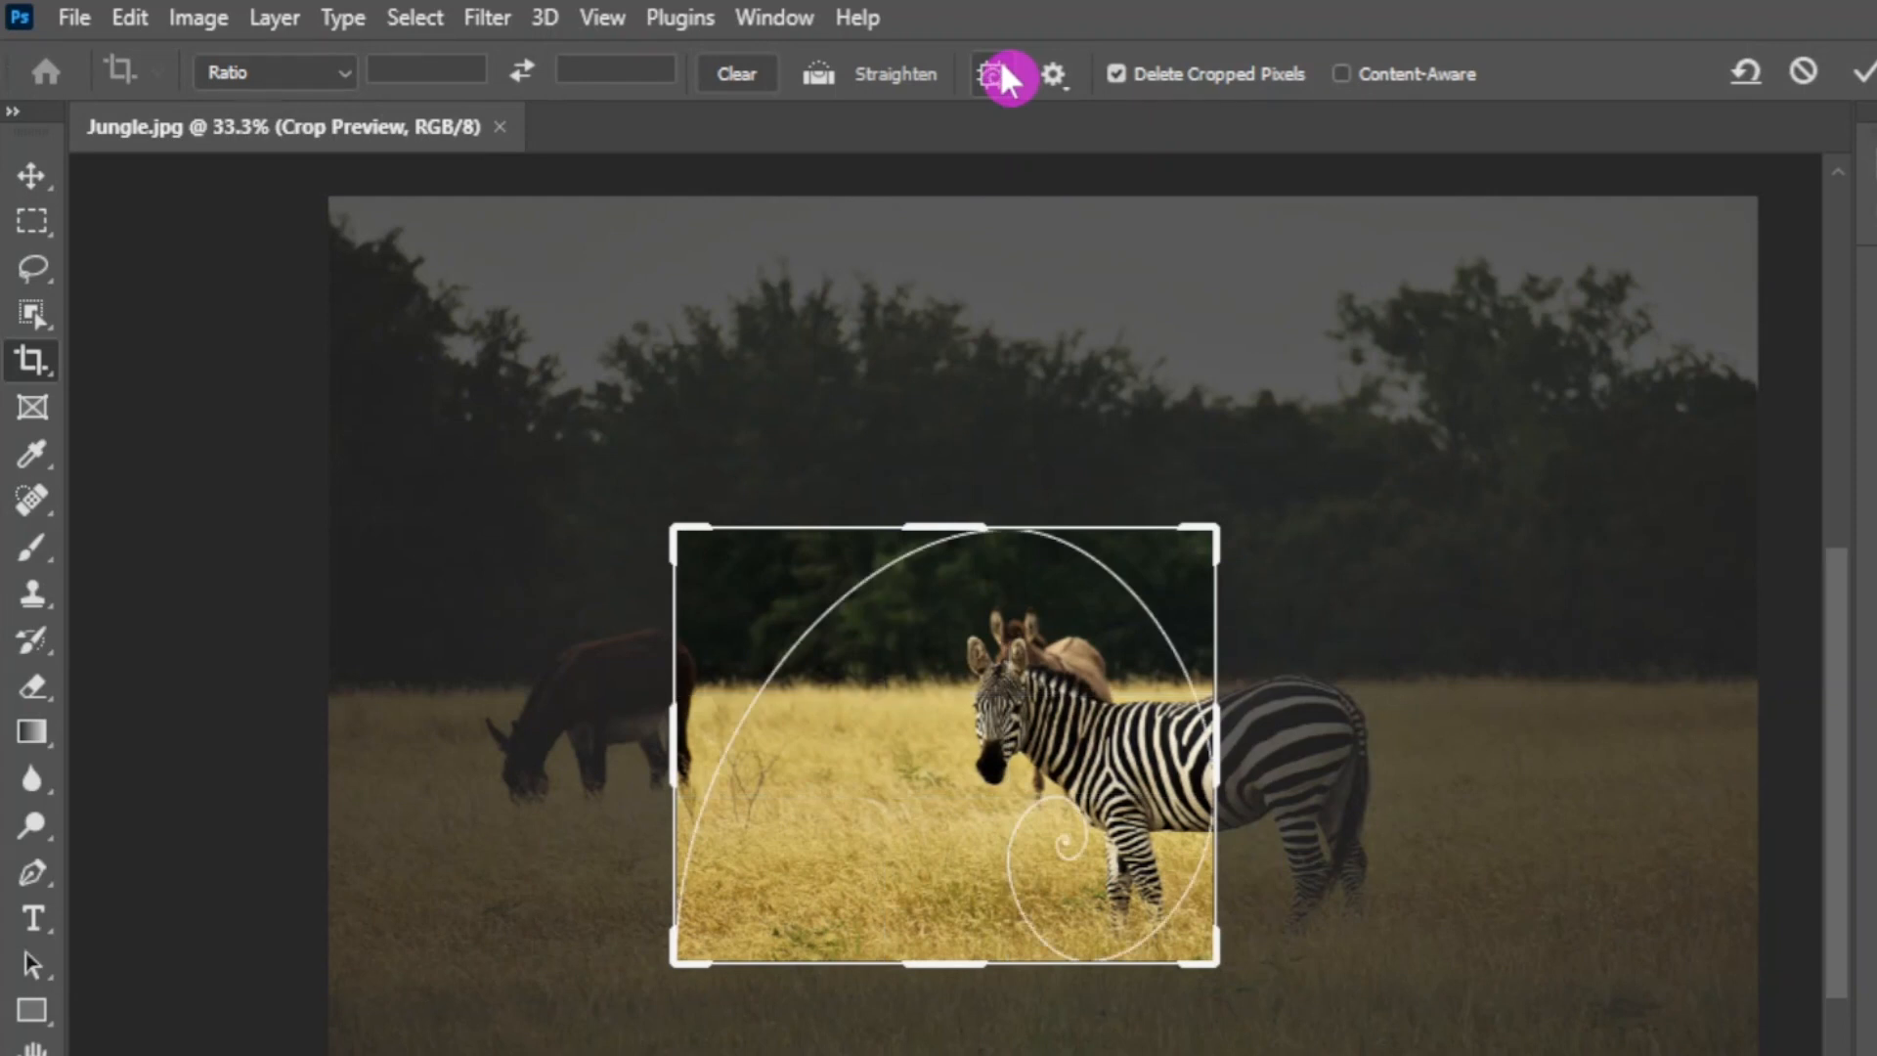
# Step: Cycle the golden spiral's orientation four times and set the crop guides to Auto Show Overlay
pyautogui.hotkey('shift', 'o')
pyautogui.hotkey('shift', 'o')
pyautogui.hotkey('shift', 'o')
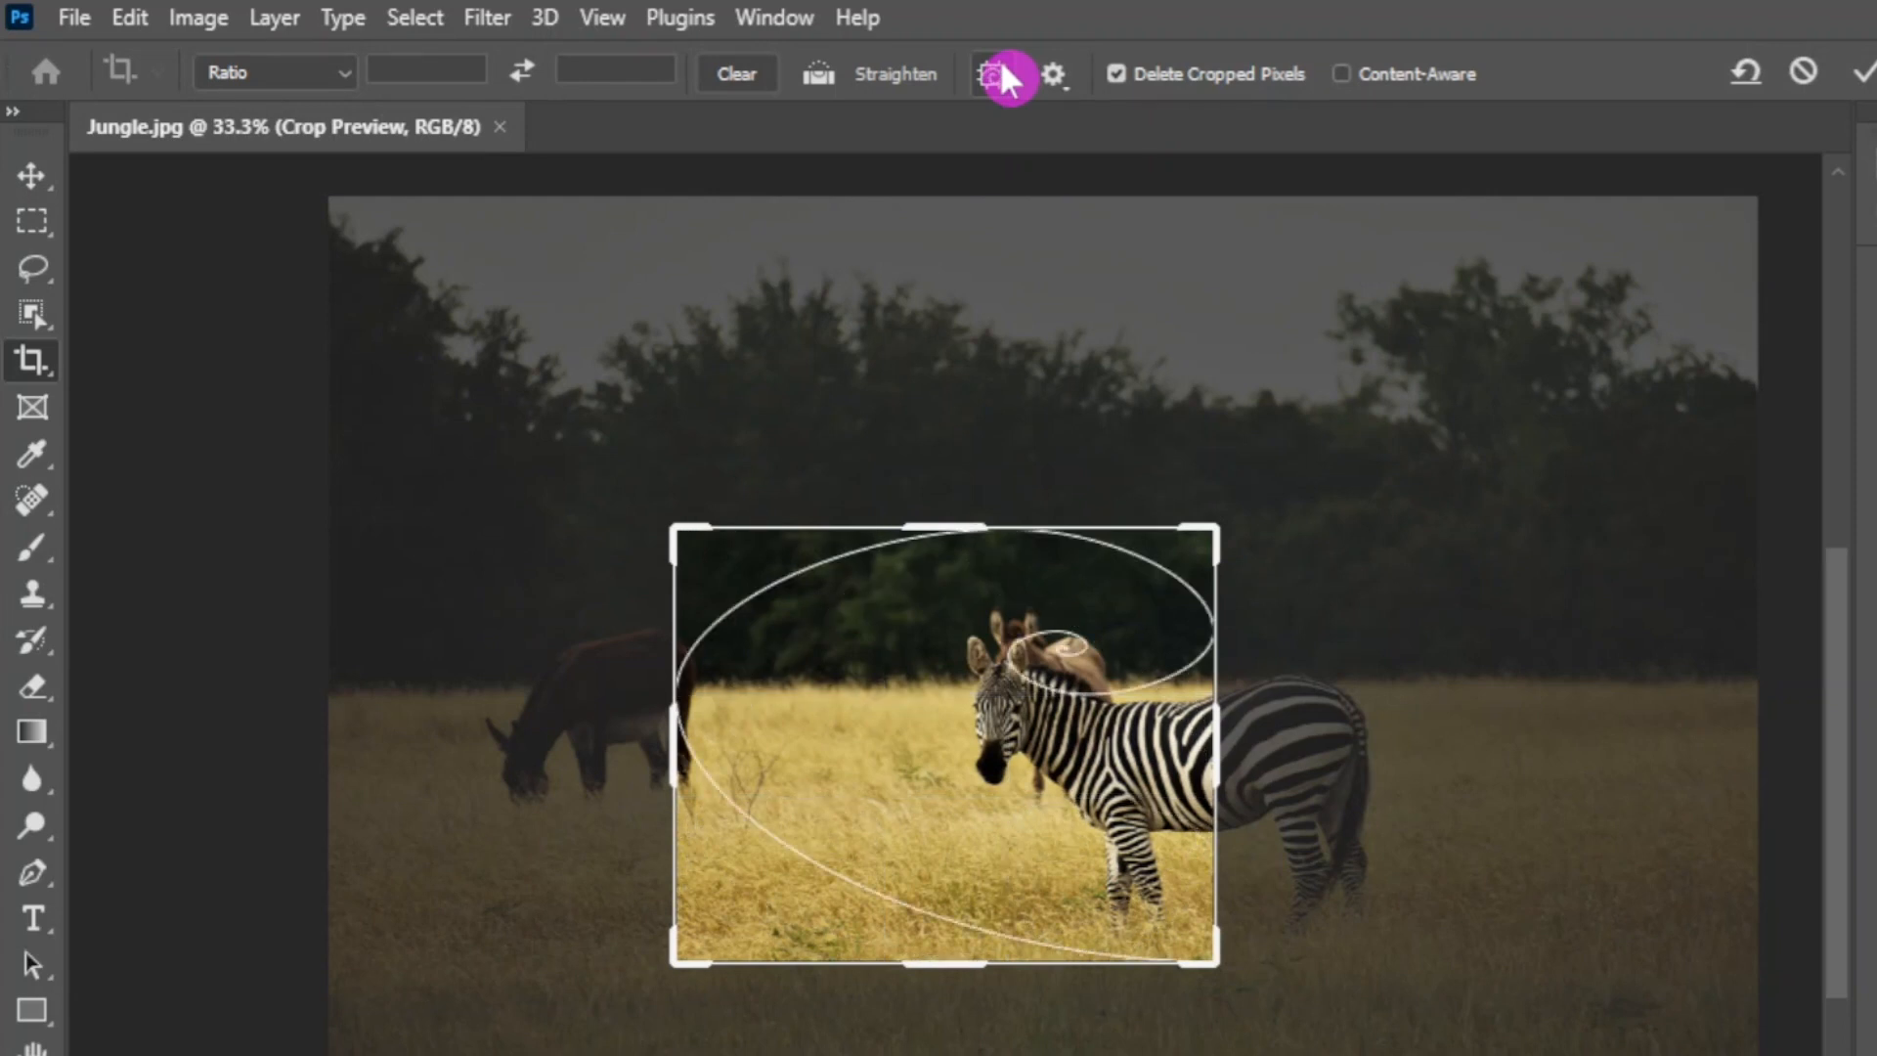
pyautogui.hotkey('shift', 'o')
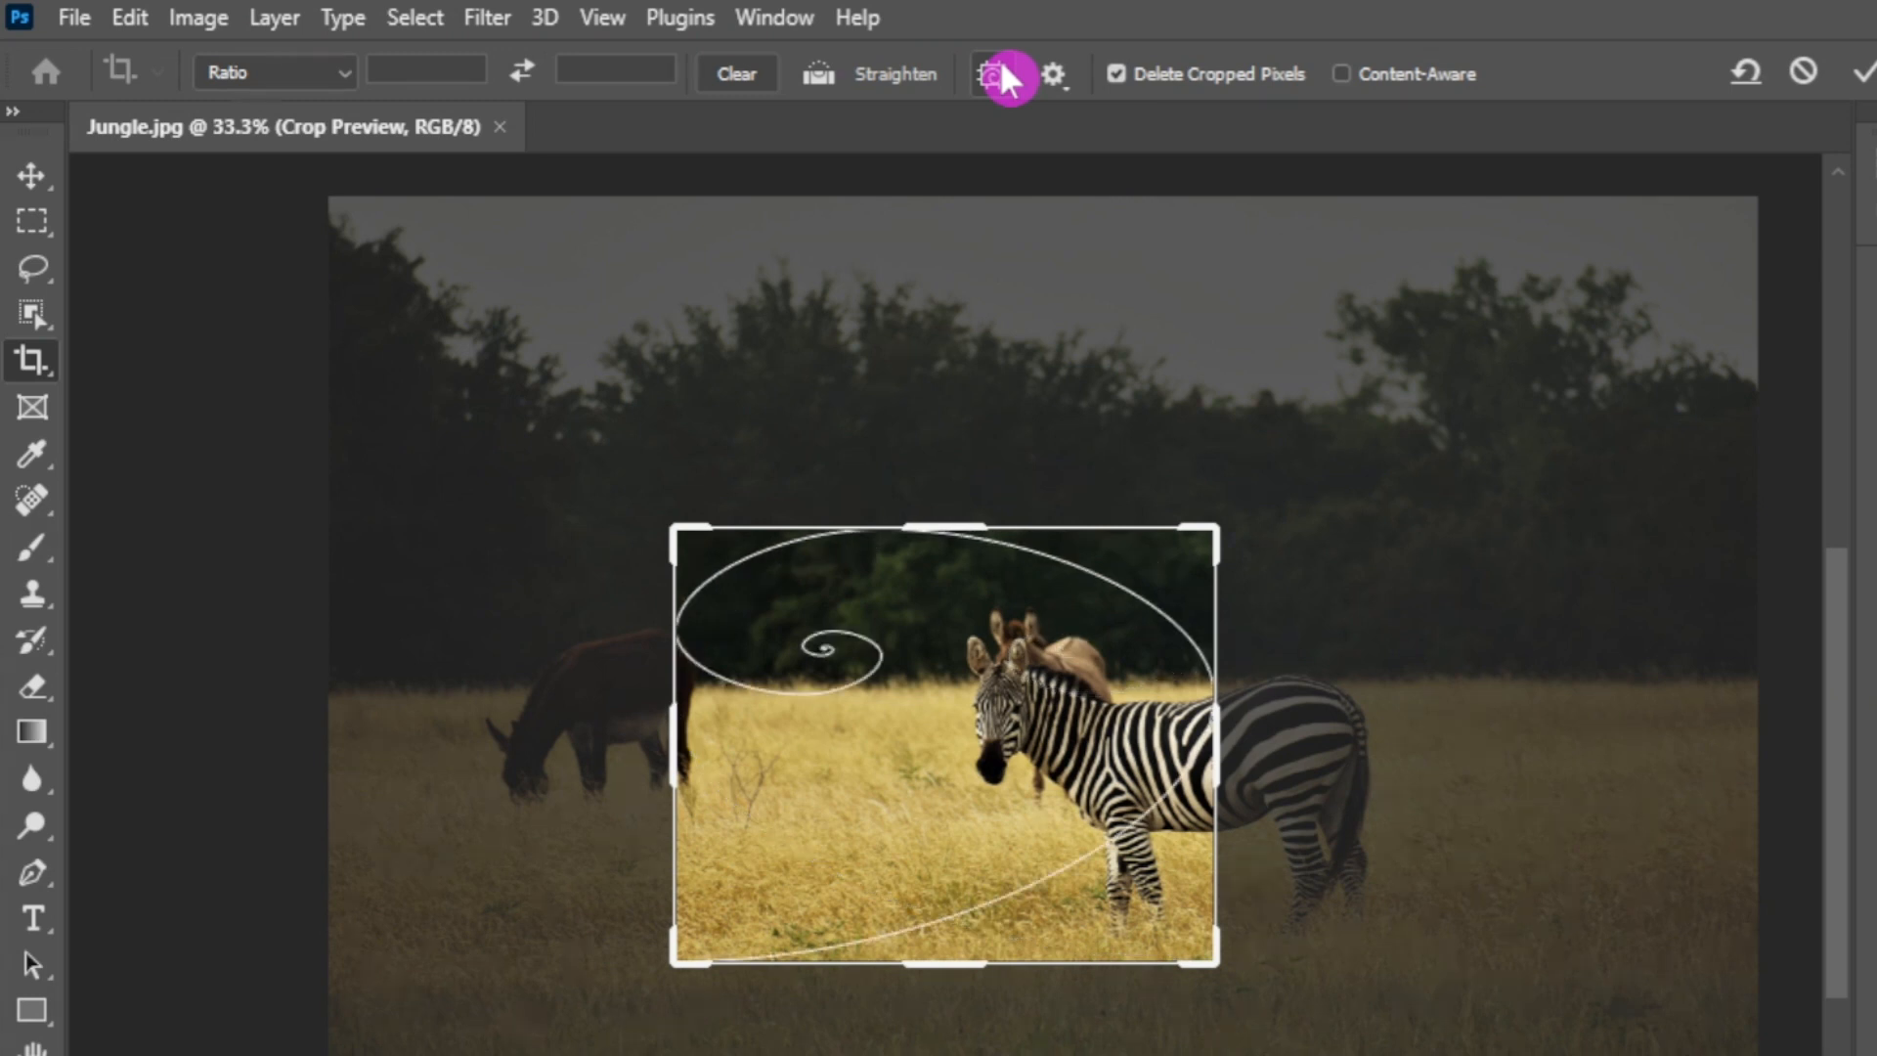
pyautogui.click(1003, 70)
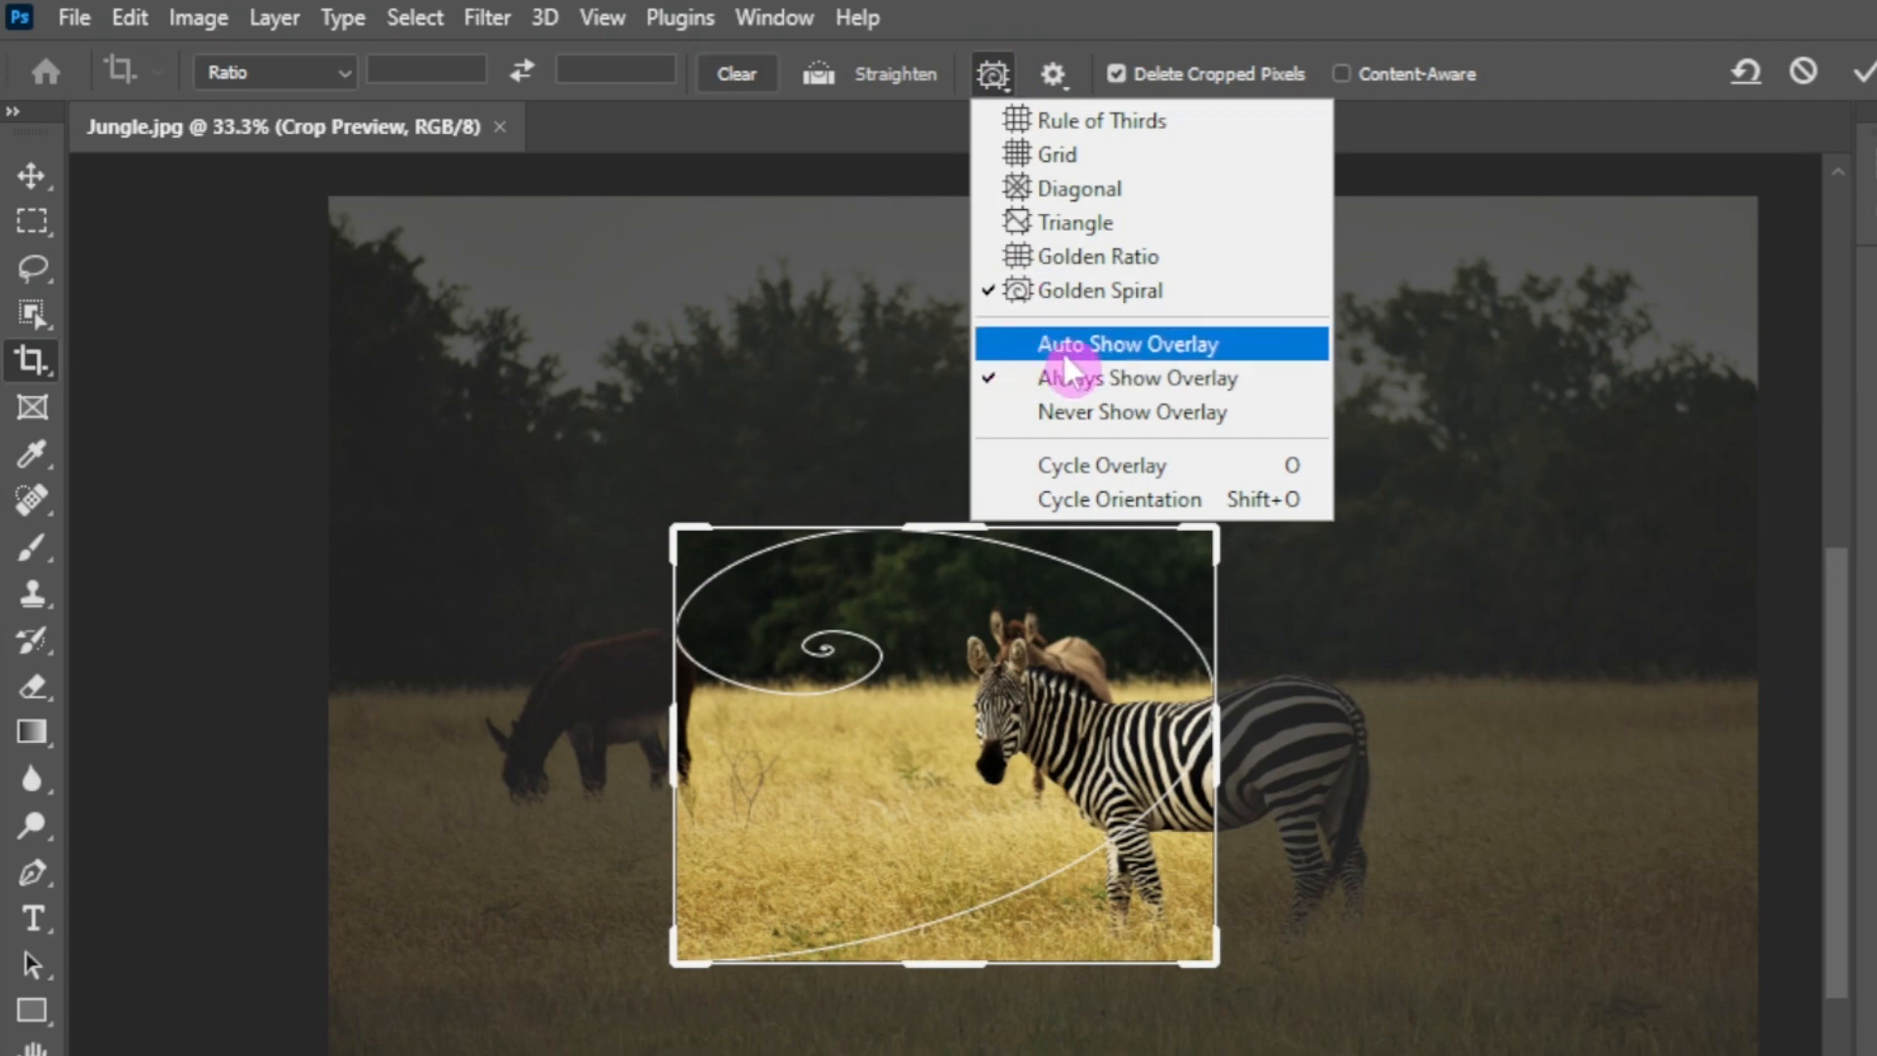
pyautogui.click(1034, 352)
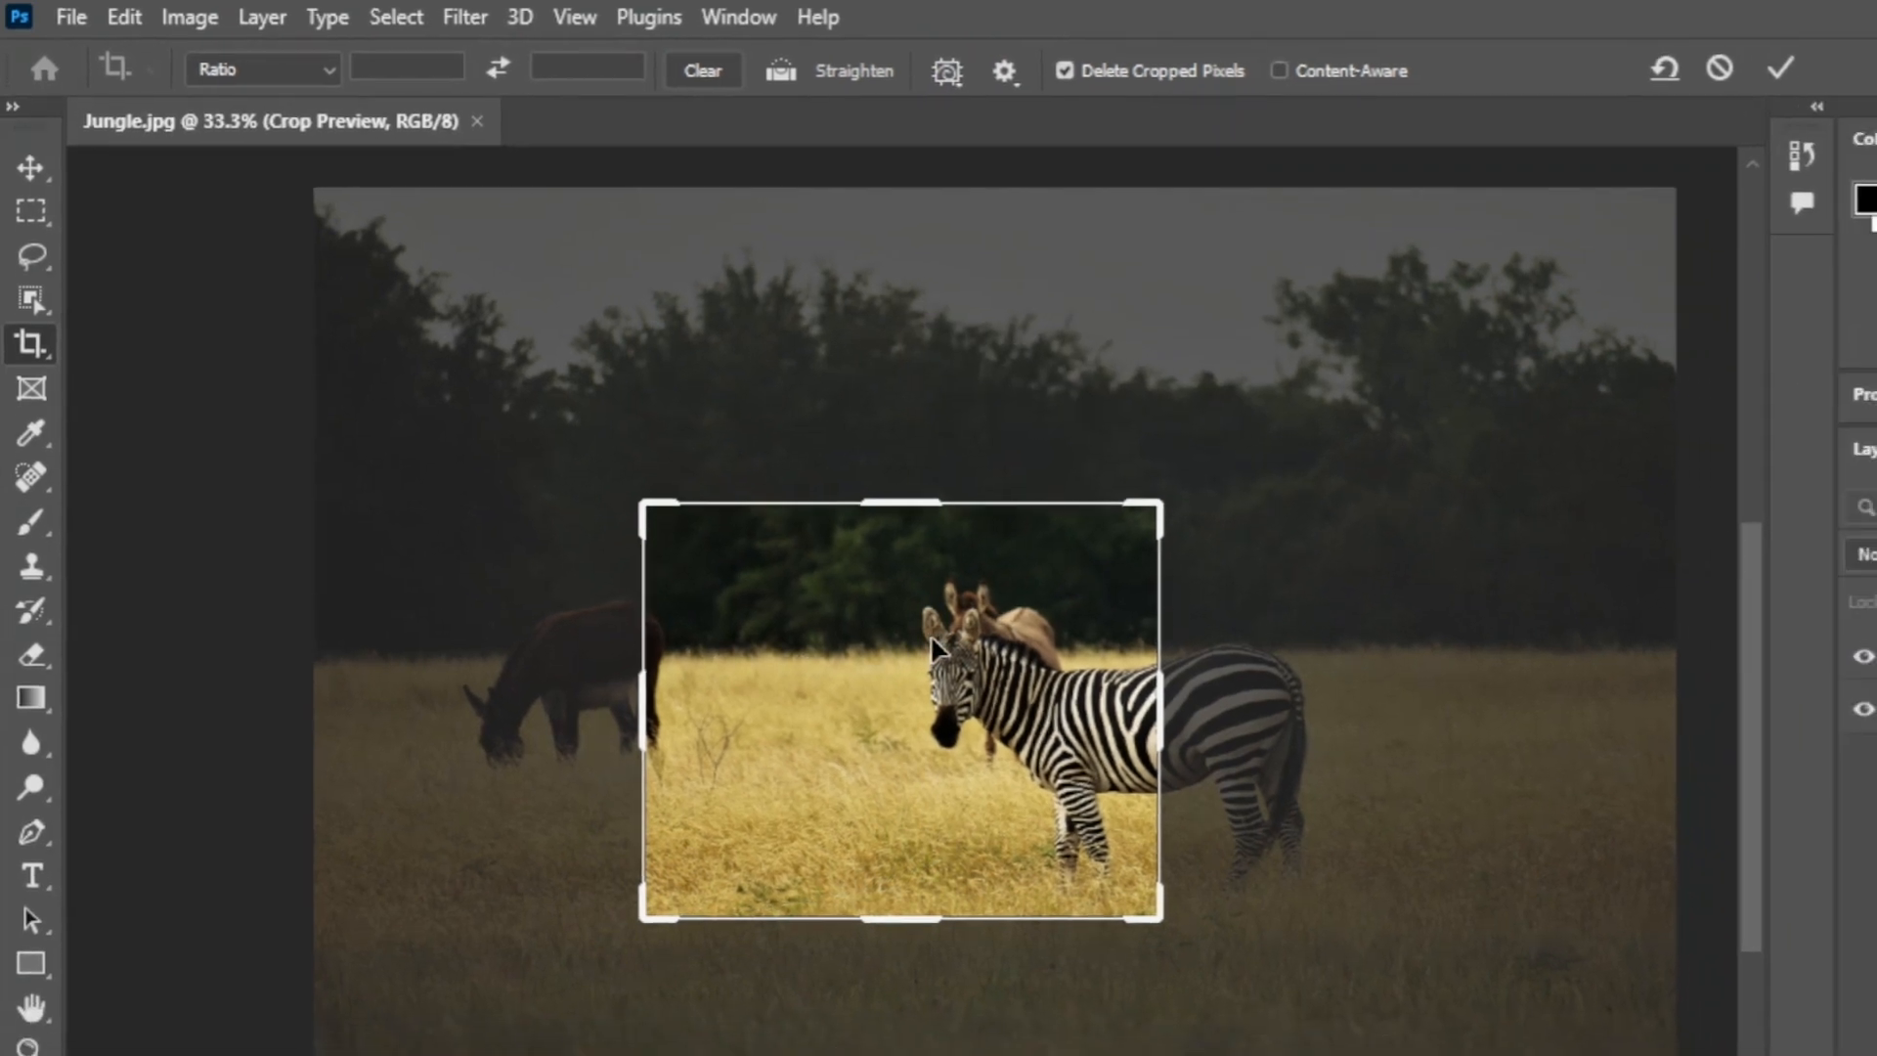
# Step: Resize the crop area to about 1585 x 1068 px and reposition the image so the zebra is framed without the donkey
pyautogui.moveTo(613, 479); pyautogui.dragTo(489, 407)
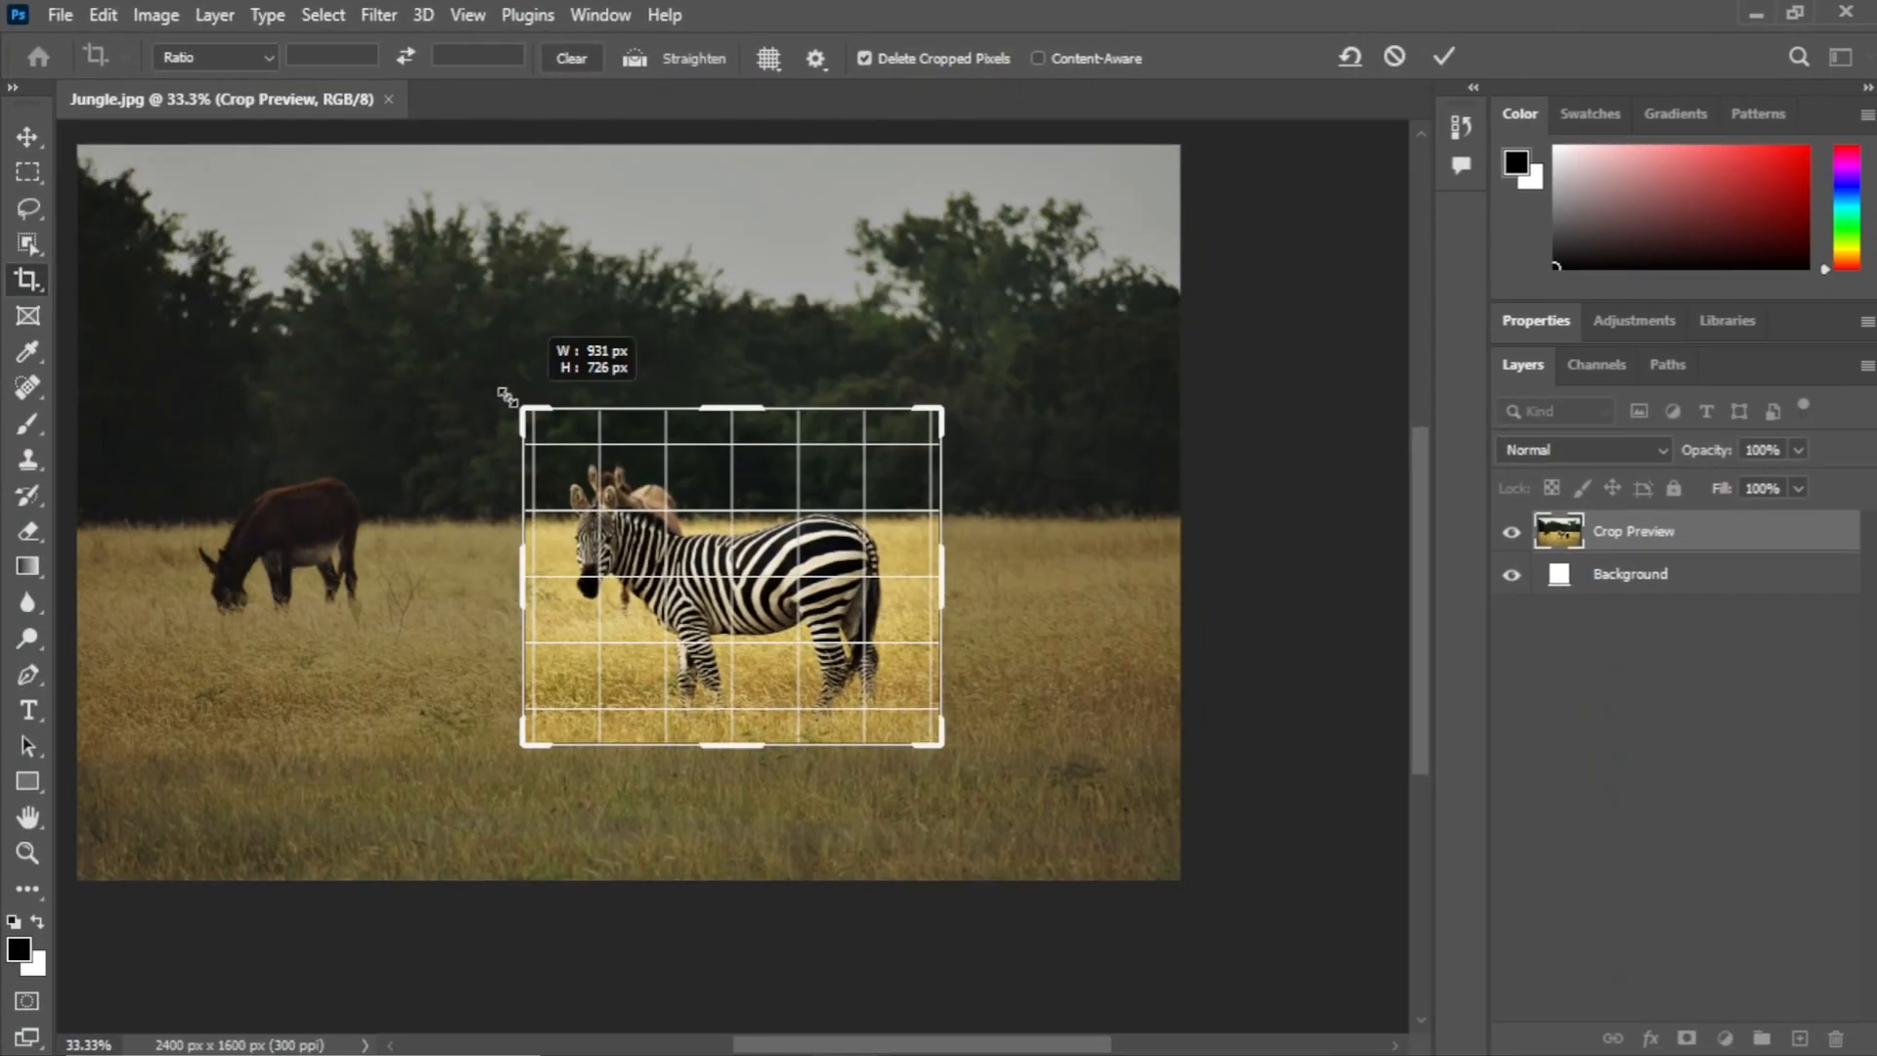
pyautogui.moveTo(410, 341); pyautogui.dragTo(366, 329)
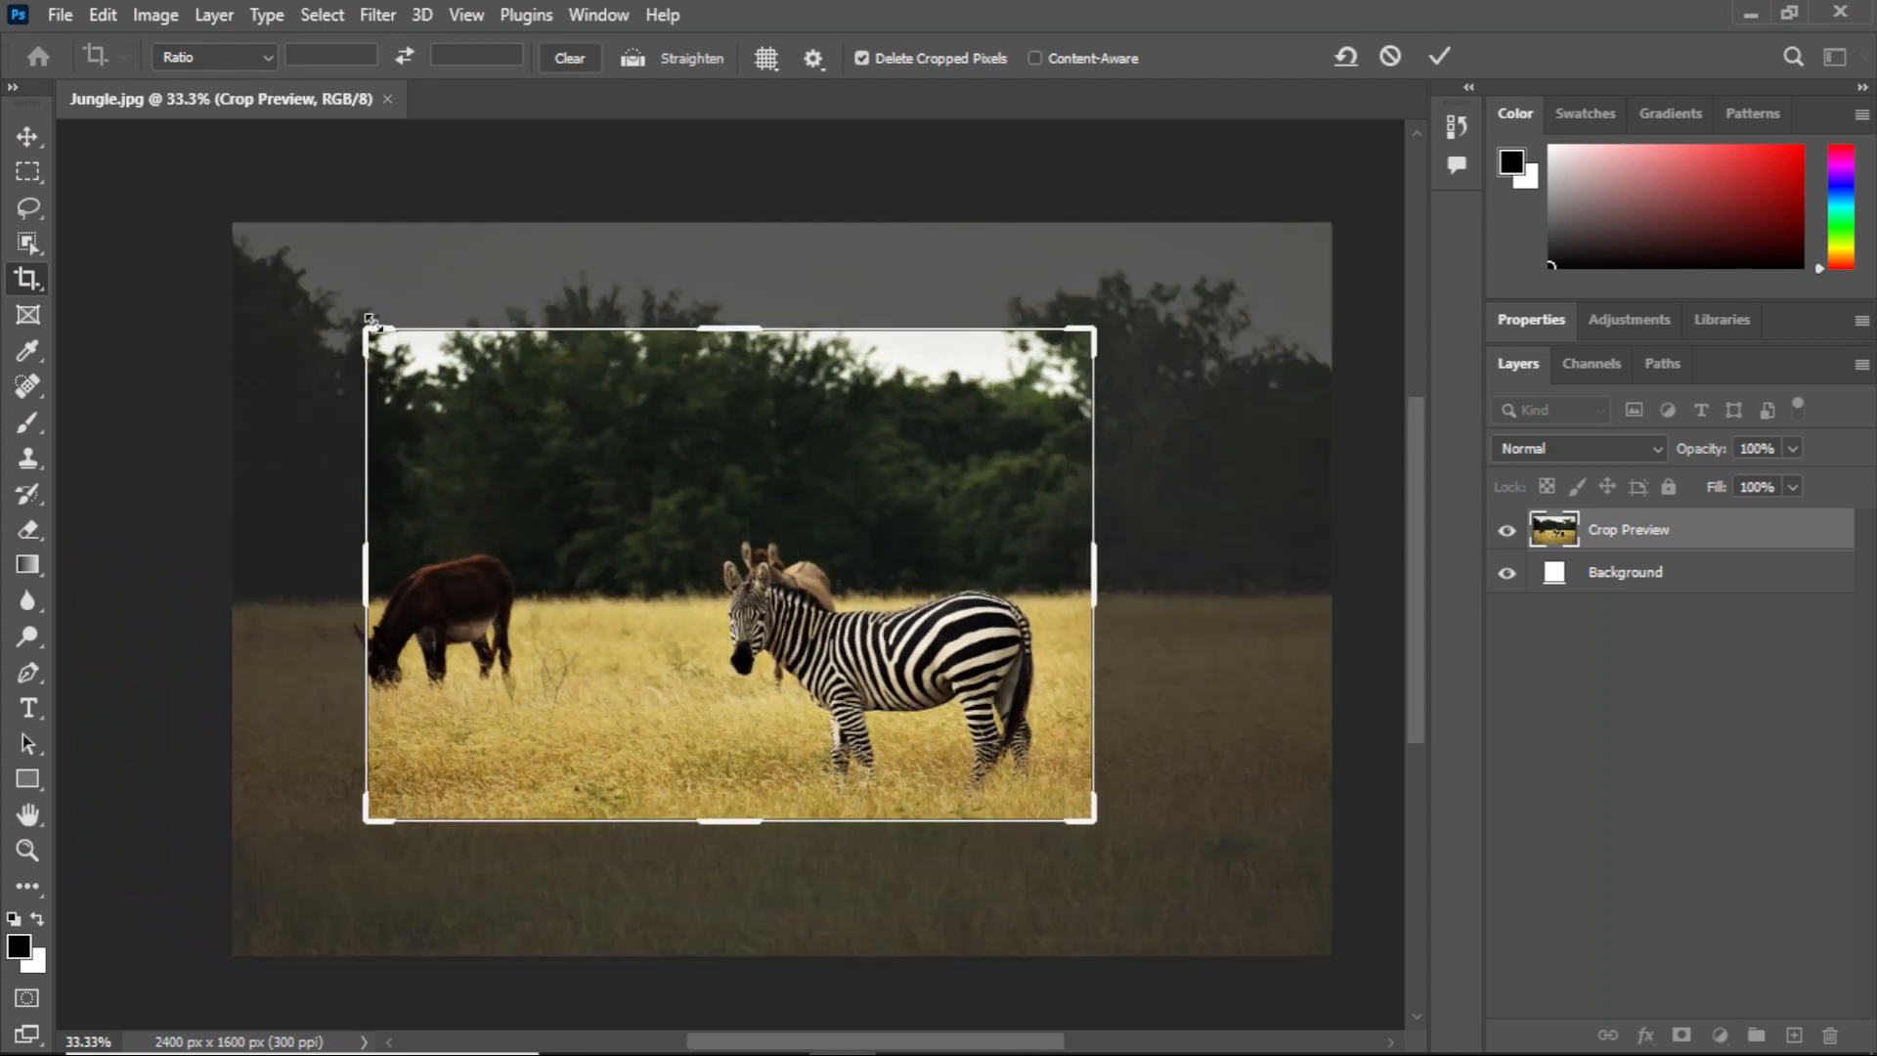
pyautogui.moveTo(715, 540); pyautogui.dragTo(572, 484)
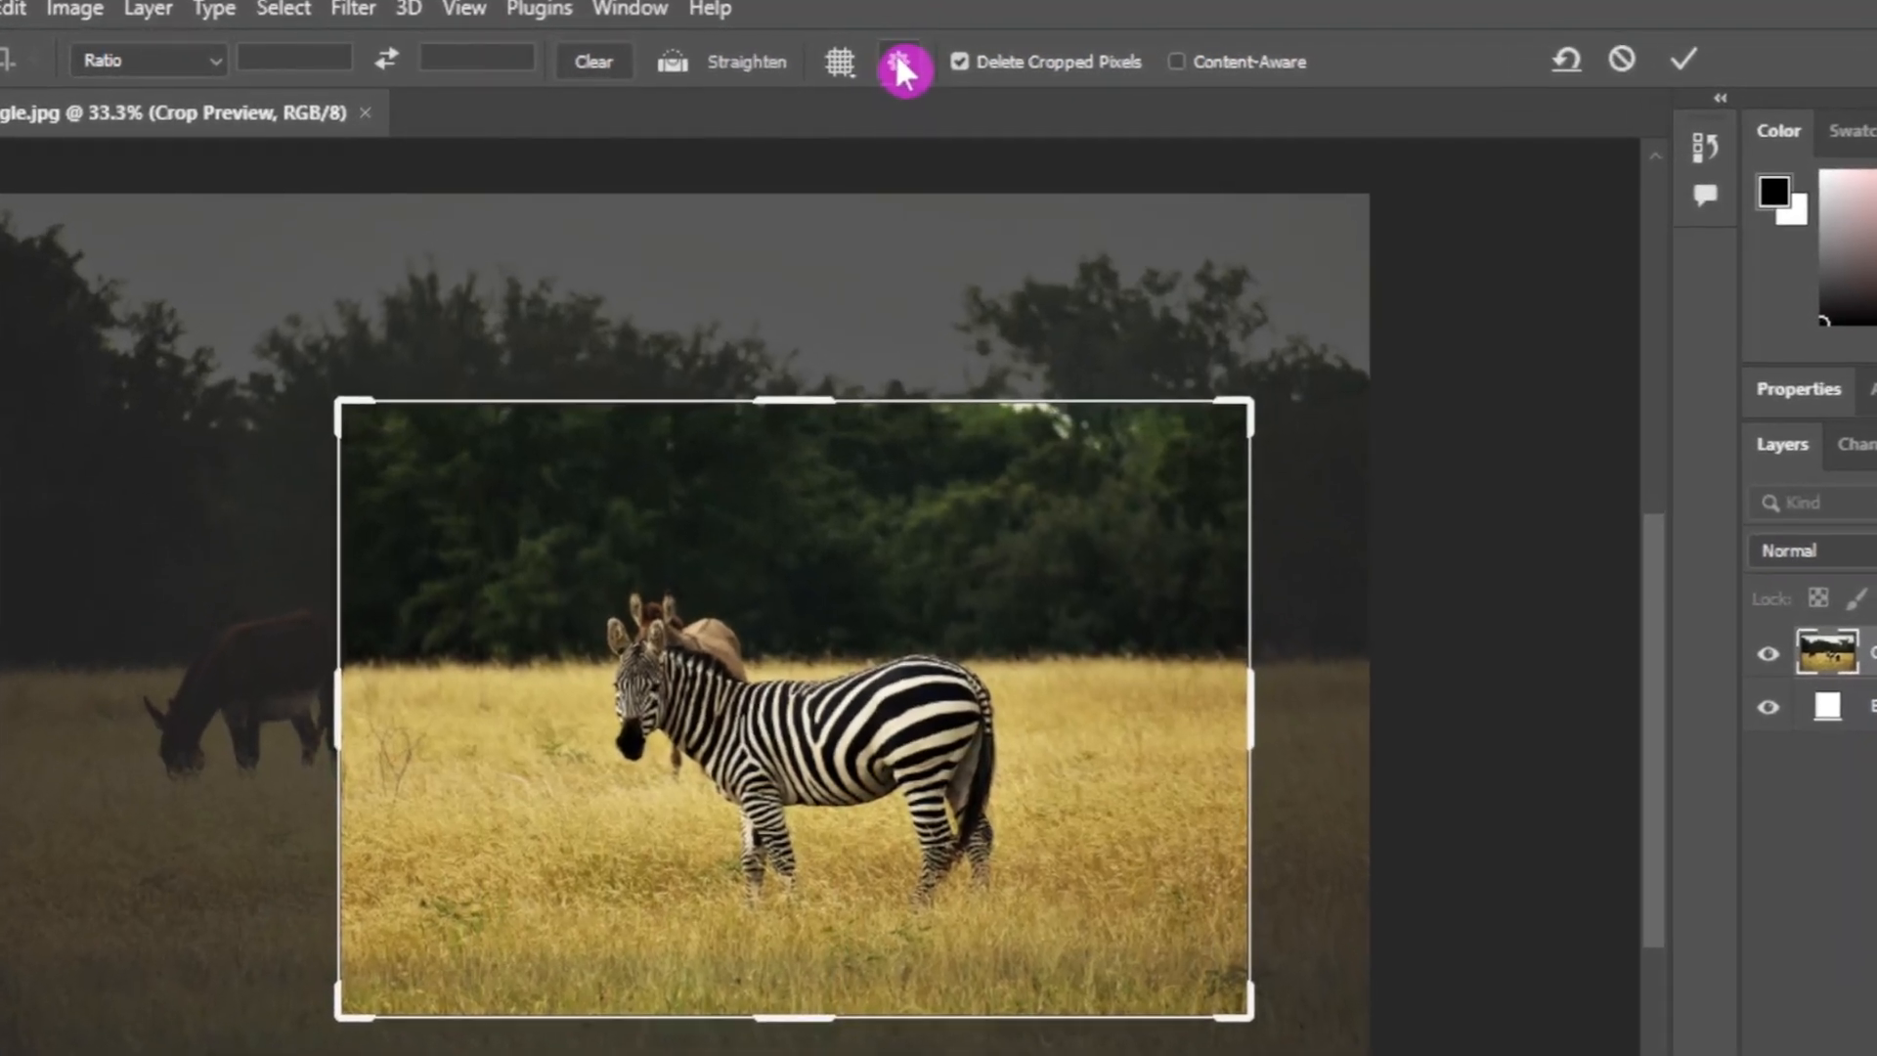
# Step: Try the Show Cropped Area option and apply the crop with Delete Cropped Pixels enabled
pyautogui.click(900, 65)
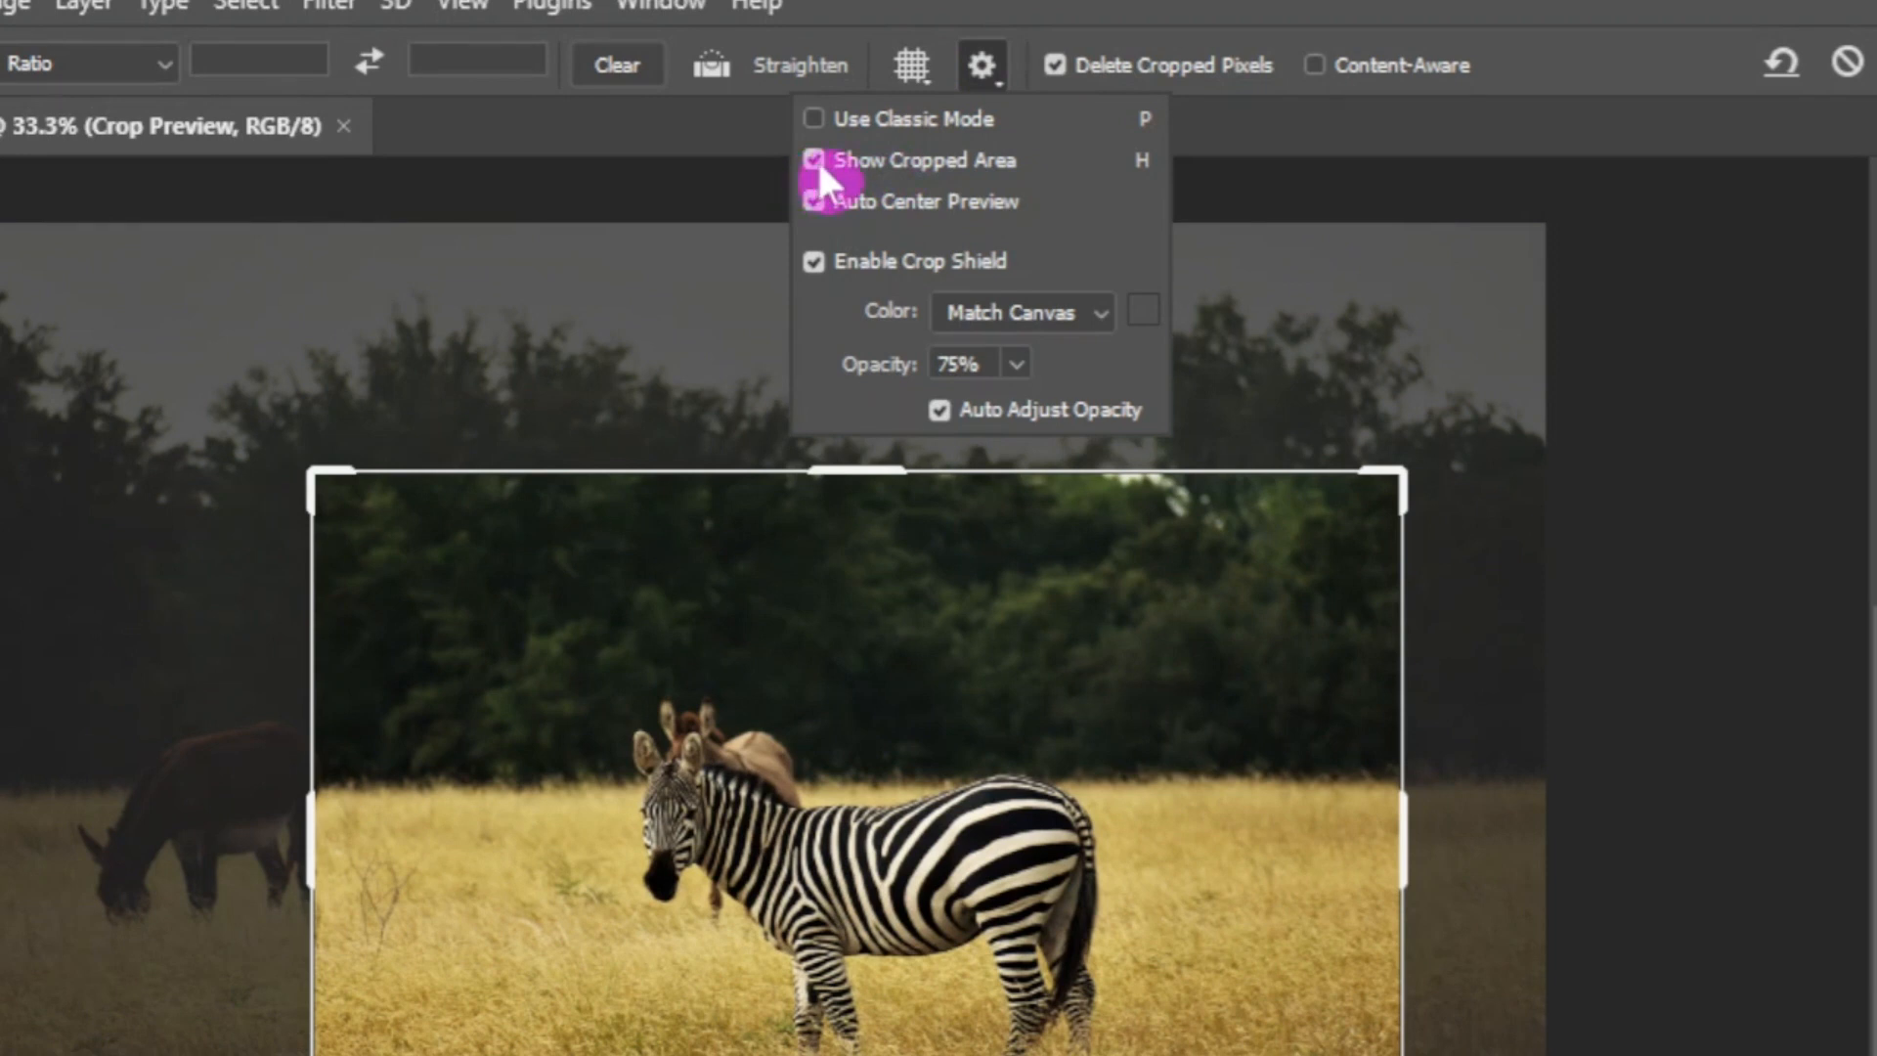
pyautogui.click(819, 163)
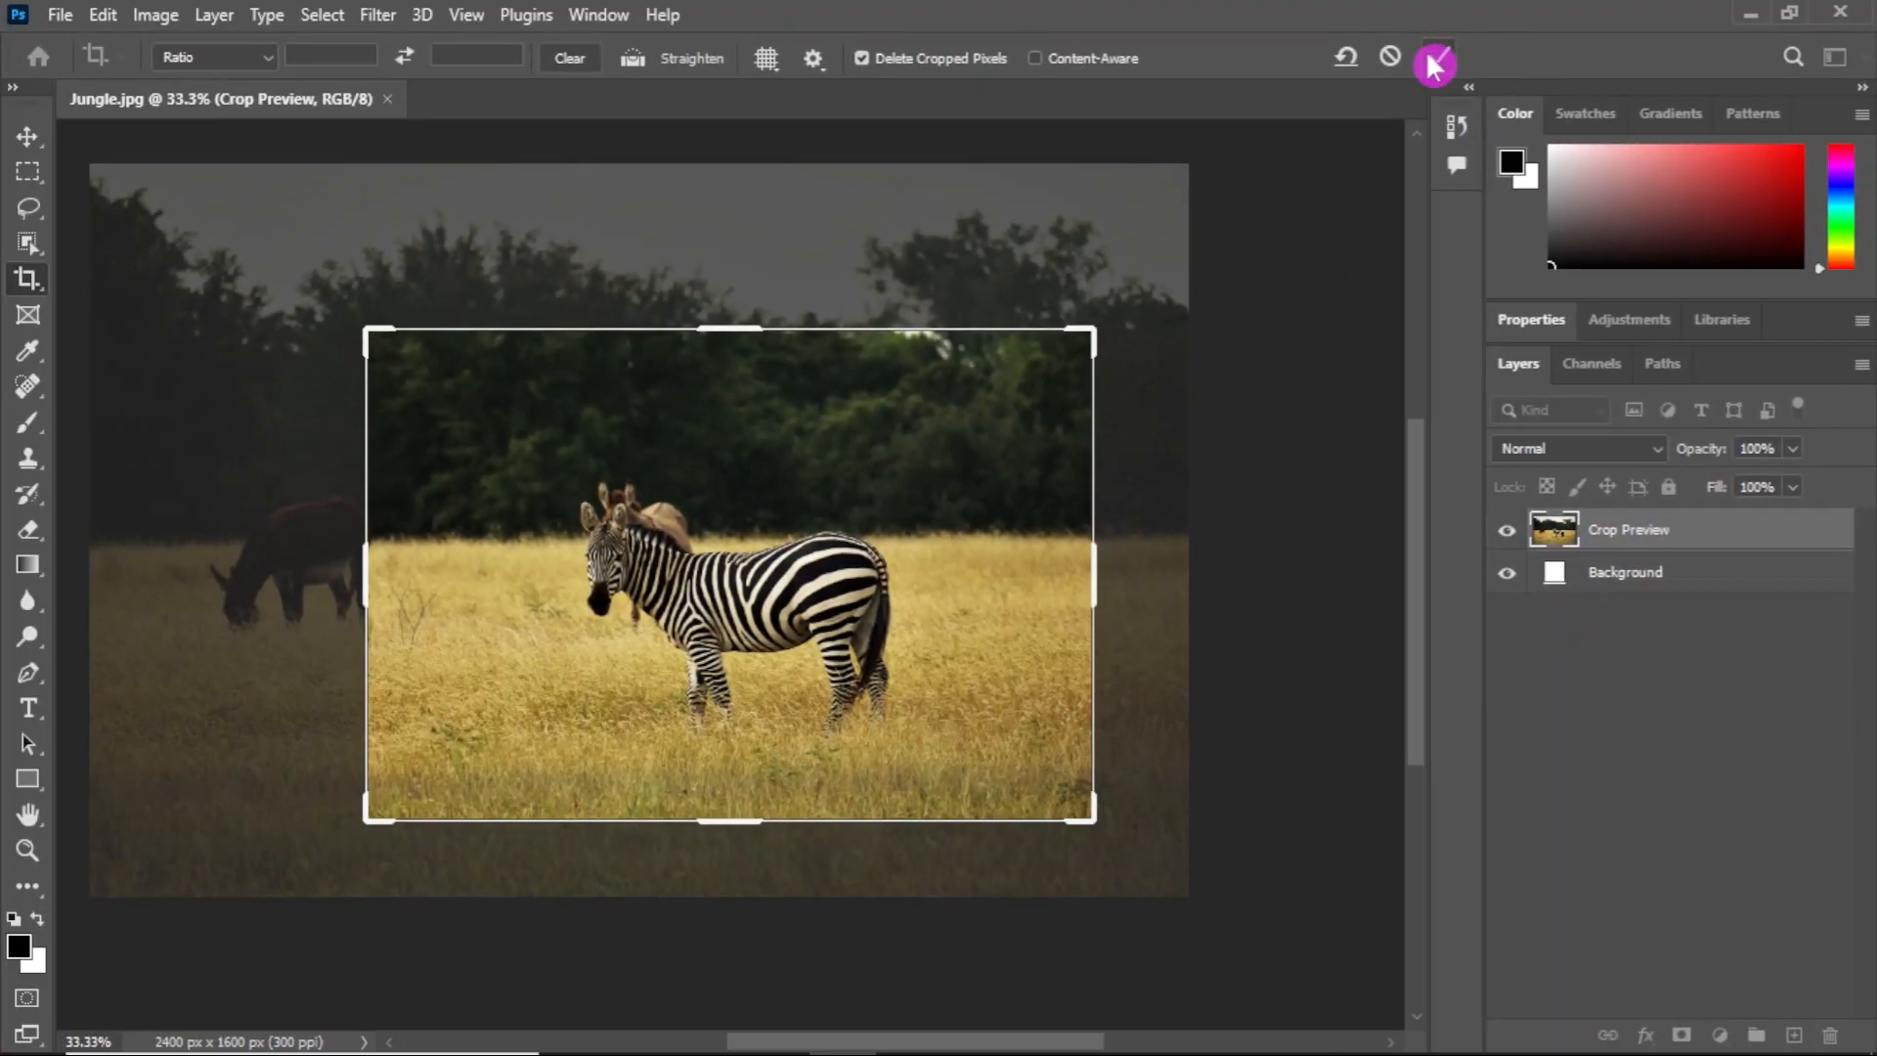
pyautogui.click(1383, 8)
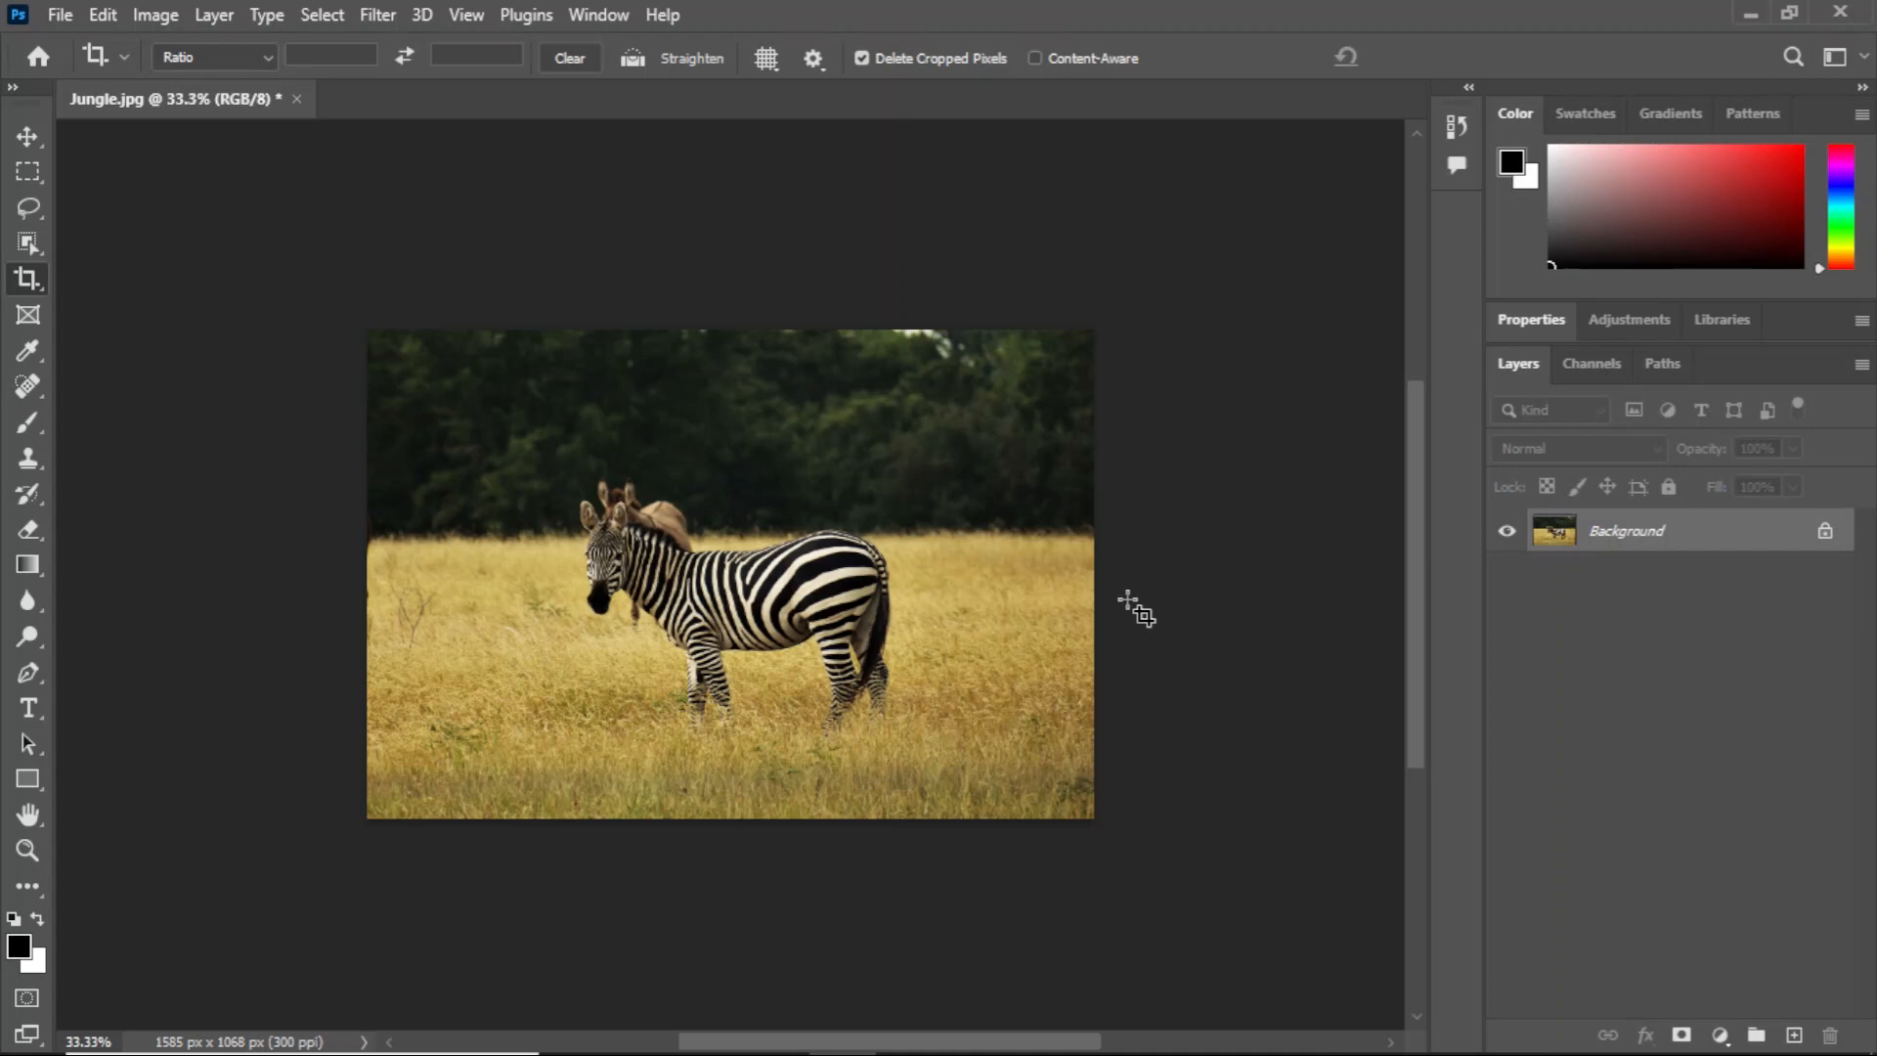
# Step: Unlock the Background layer, shift it slightly down and to the left, and move it back to fill the canvas
pyautogui.press('v')
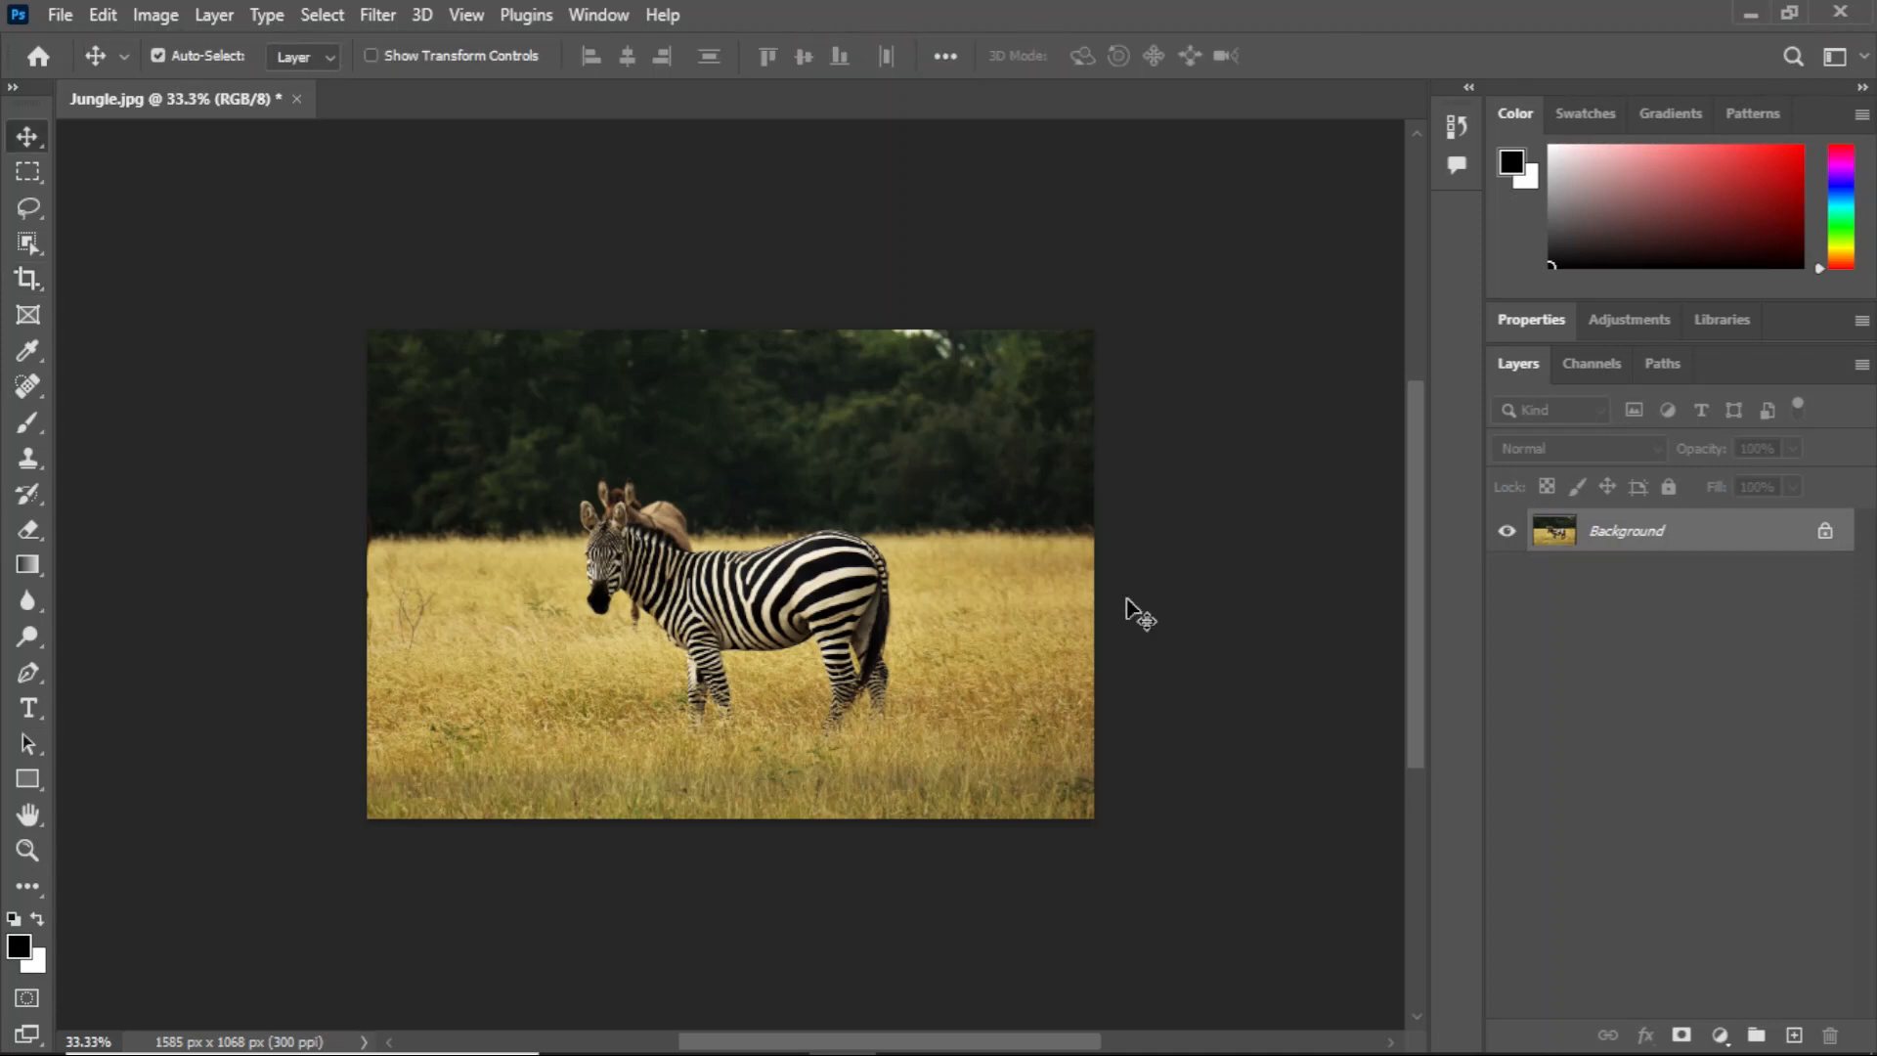
pyautogui.click(1824, 531)
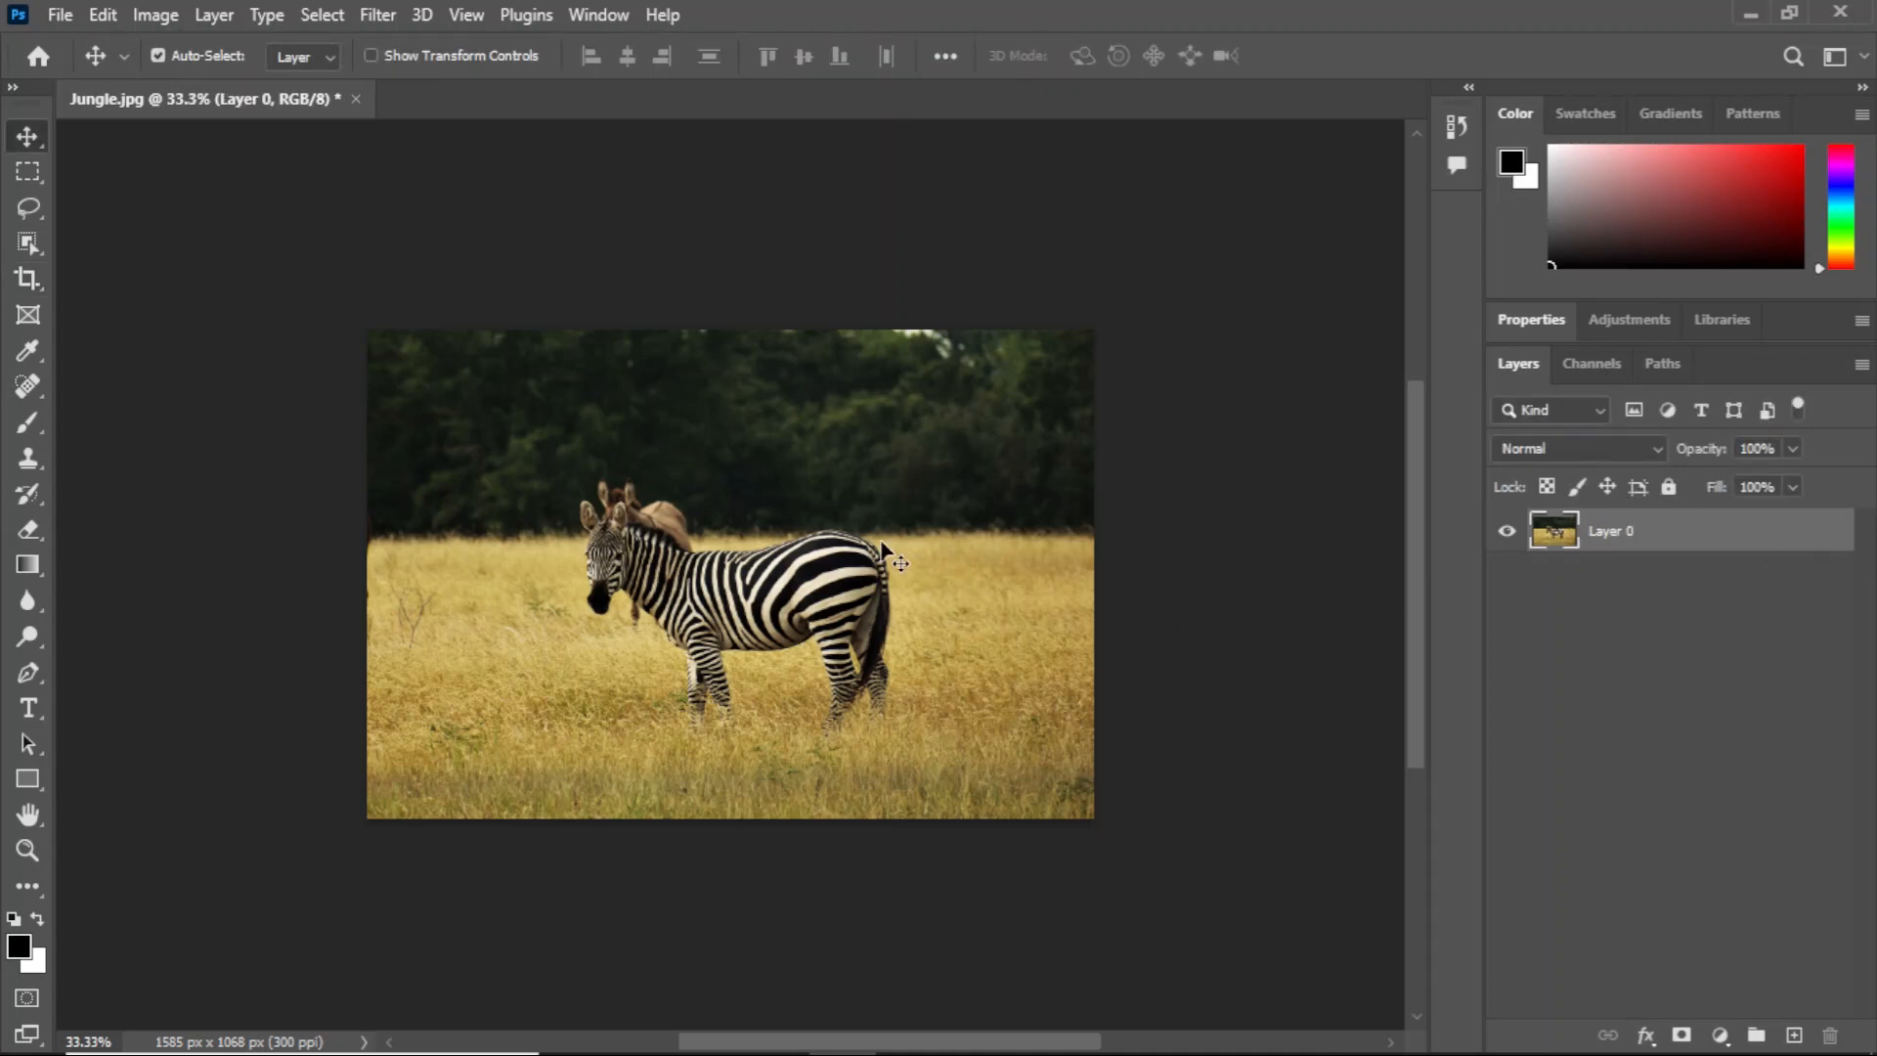
pyautogui.moveTo(883, 547)
pyautogui.mouseDown()
pyautogui.moveTo(828, 556)
pyautogui.moveTo(837, 599)
pyautogui.moveTo(860, 562)
pyautogui.mouseUp()
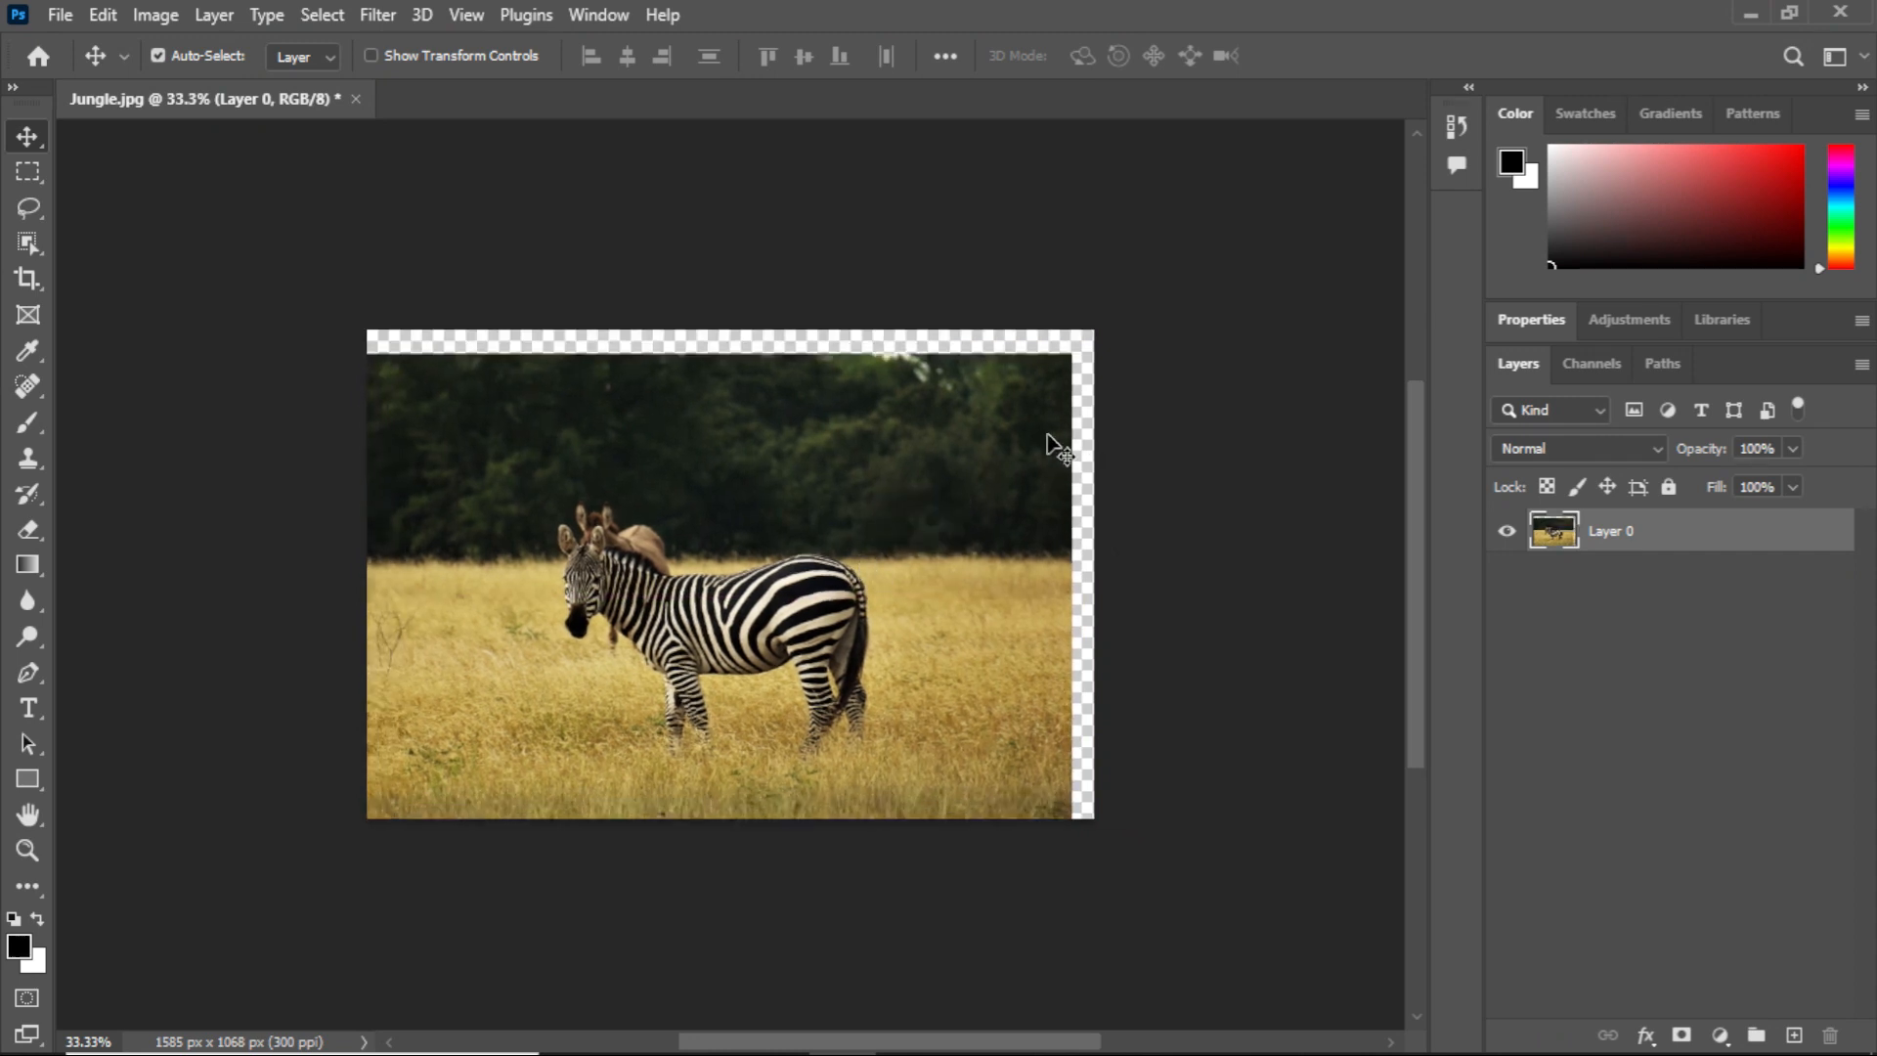
pyautogui.moveTo(853, 575); pyautogui.dragTo(876, 548)
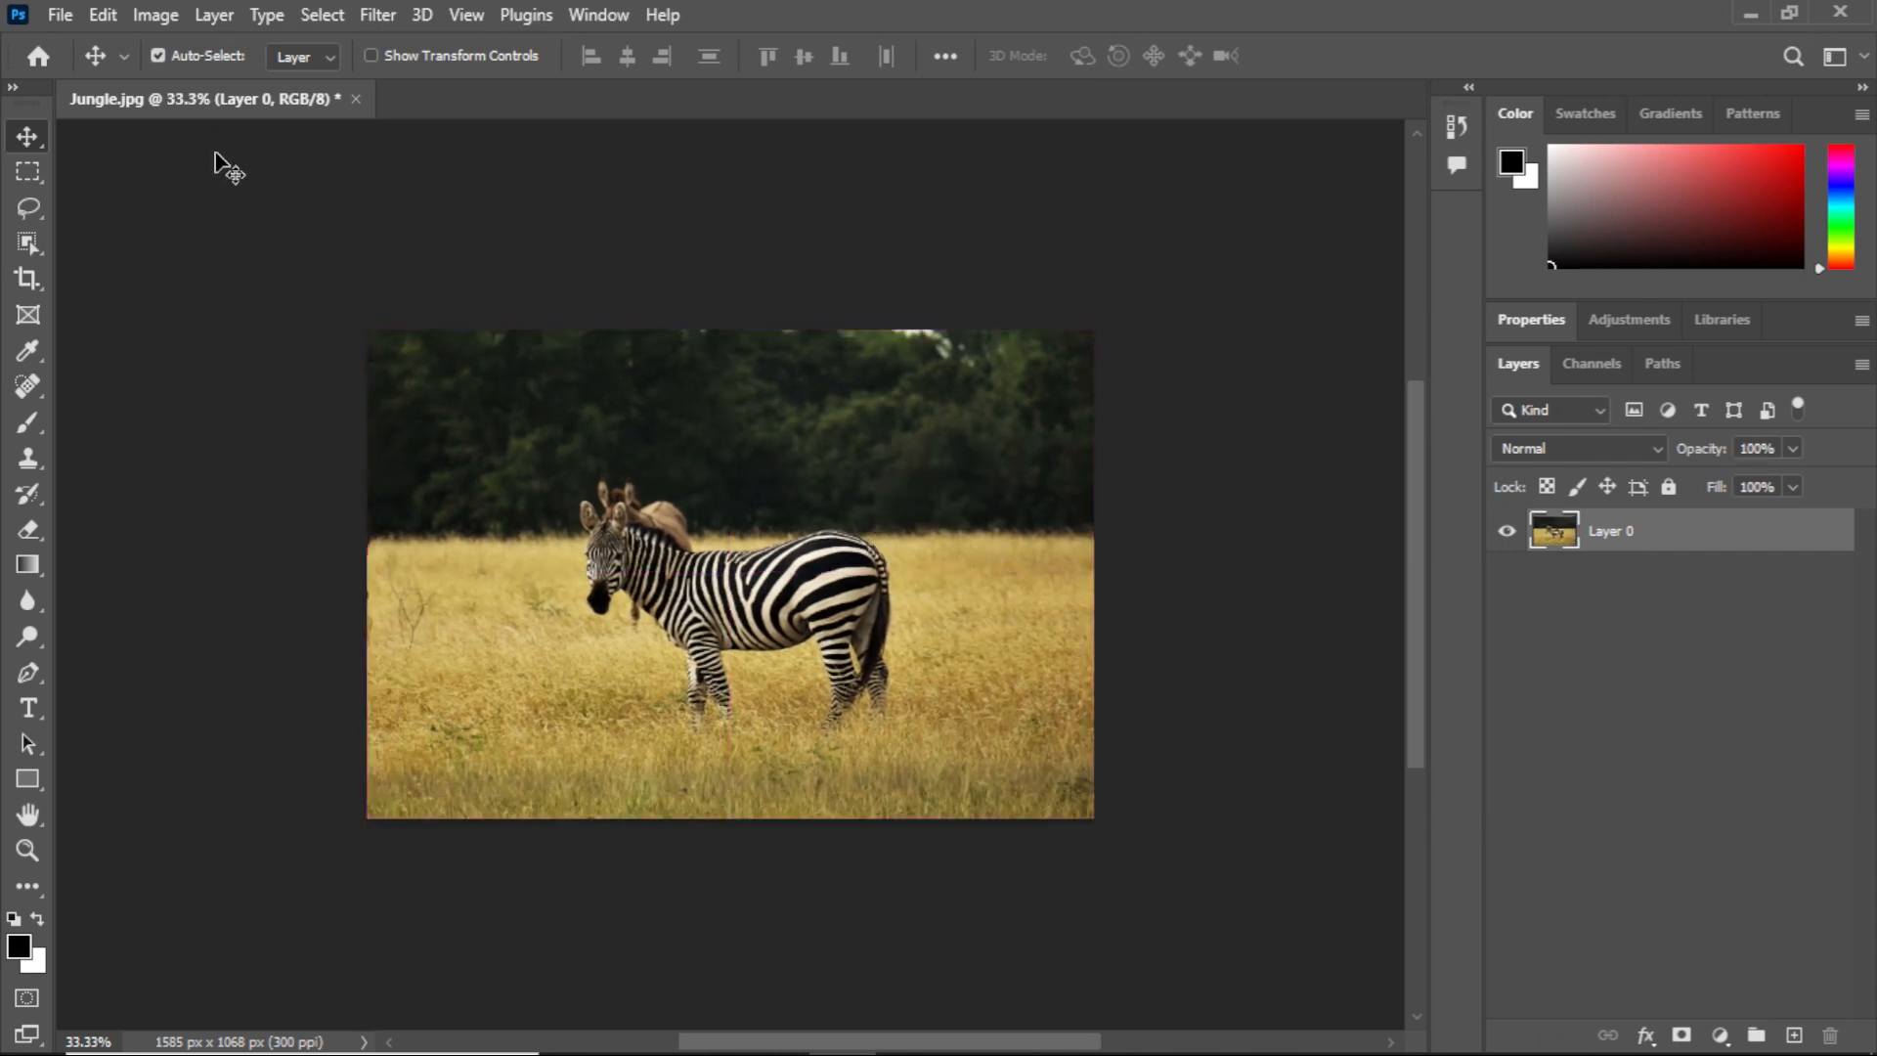
# Step: Revert Jungle.jpg to its last saved state
pyautogui.click(60, 16)
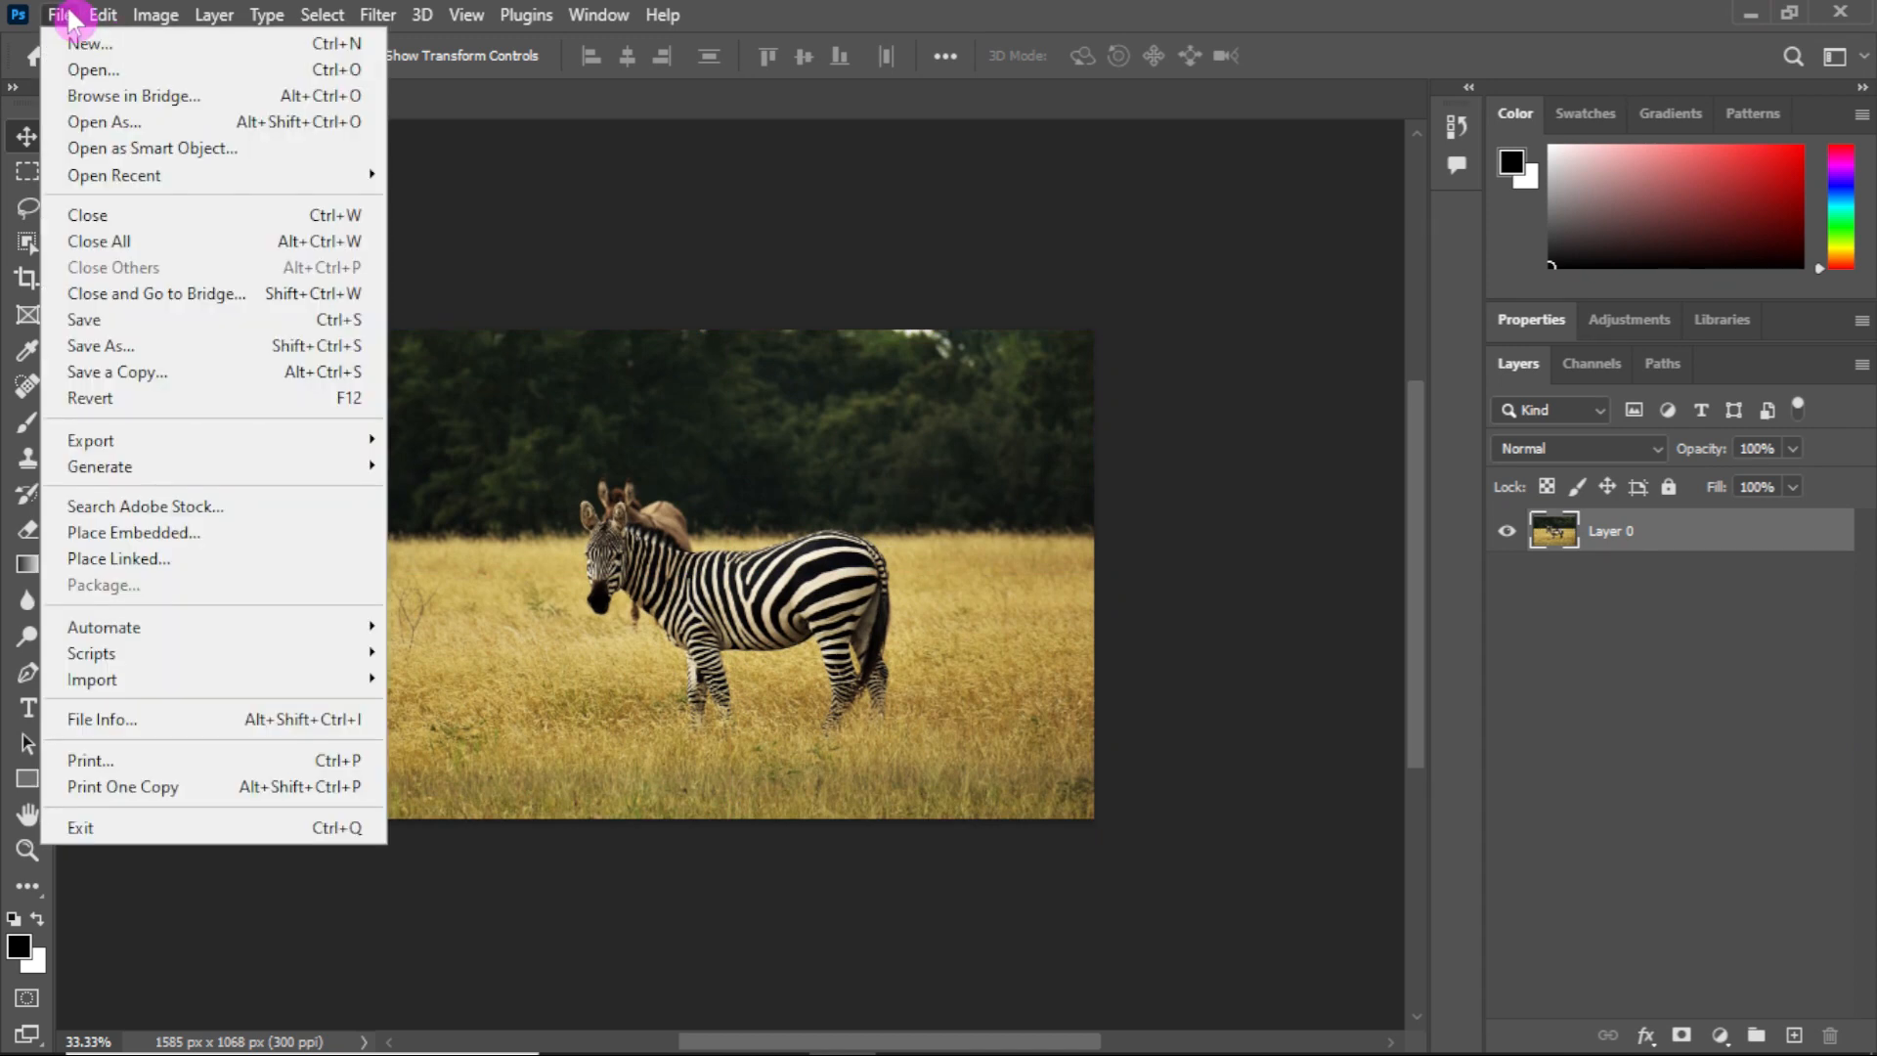
pyautogui.click(88, 398)
pyautogui.press('h')
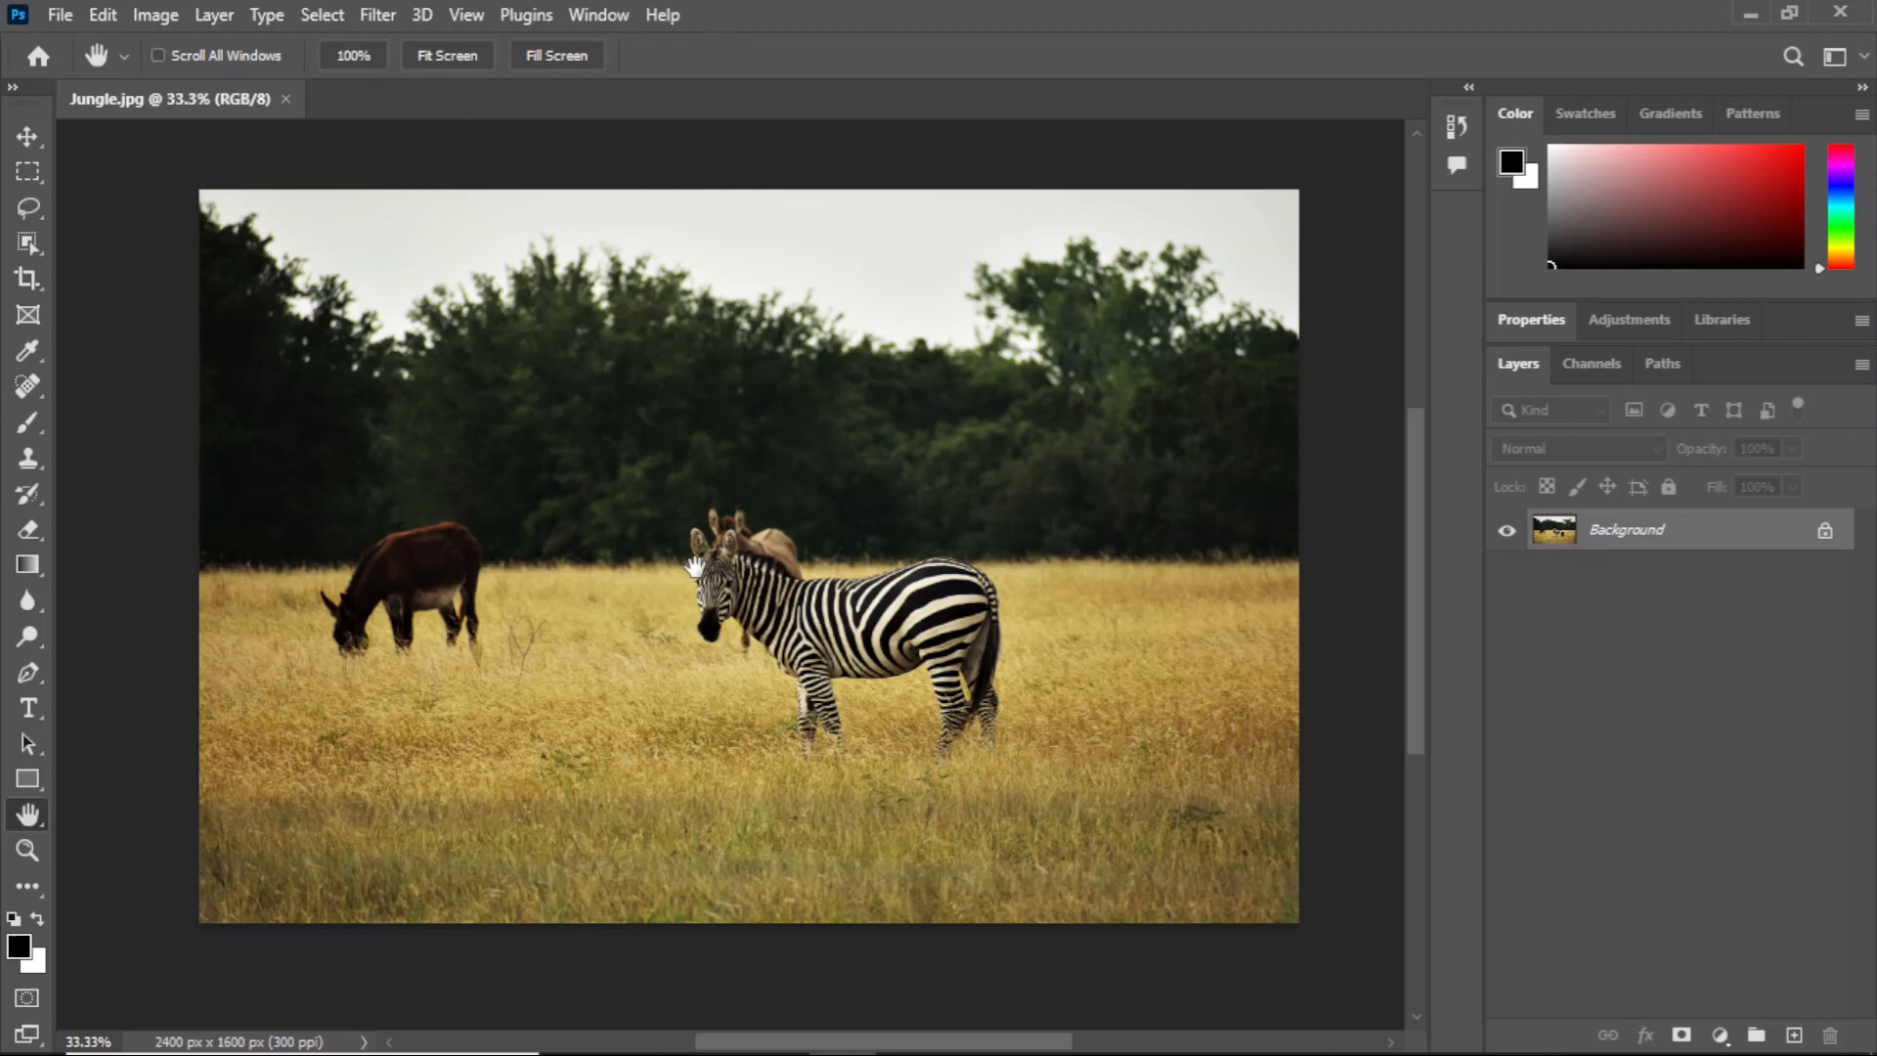
# Step: Disable Delete Cropped Pixels and crop the image to about 1663 x 858 px around the donkey and the zebra
pyautogui.press('c')
pyautogui.click(860, 58)
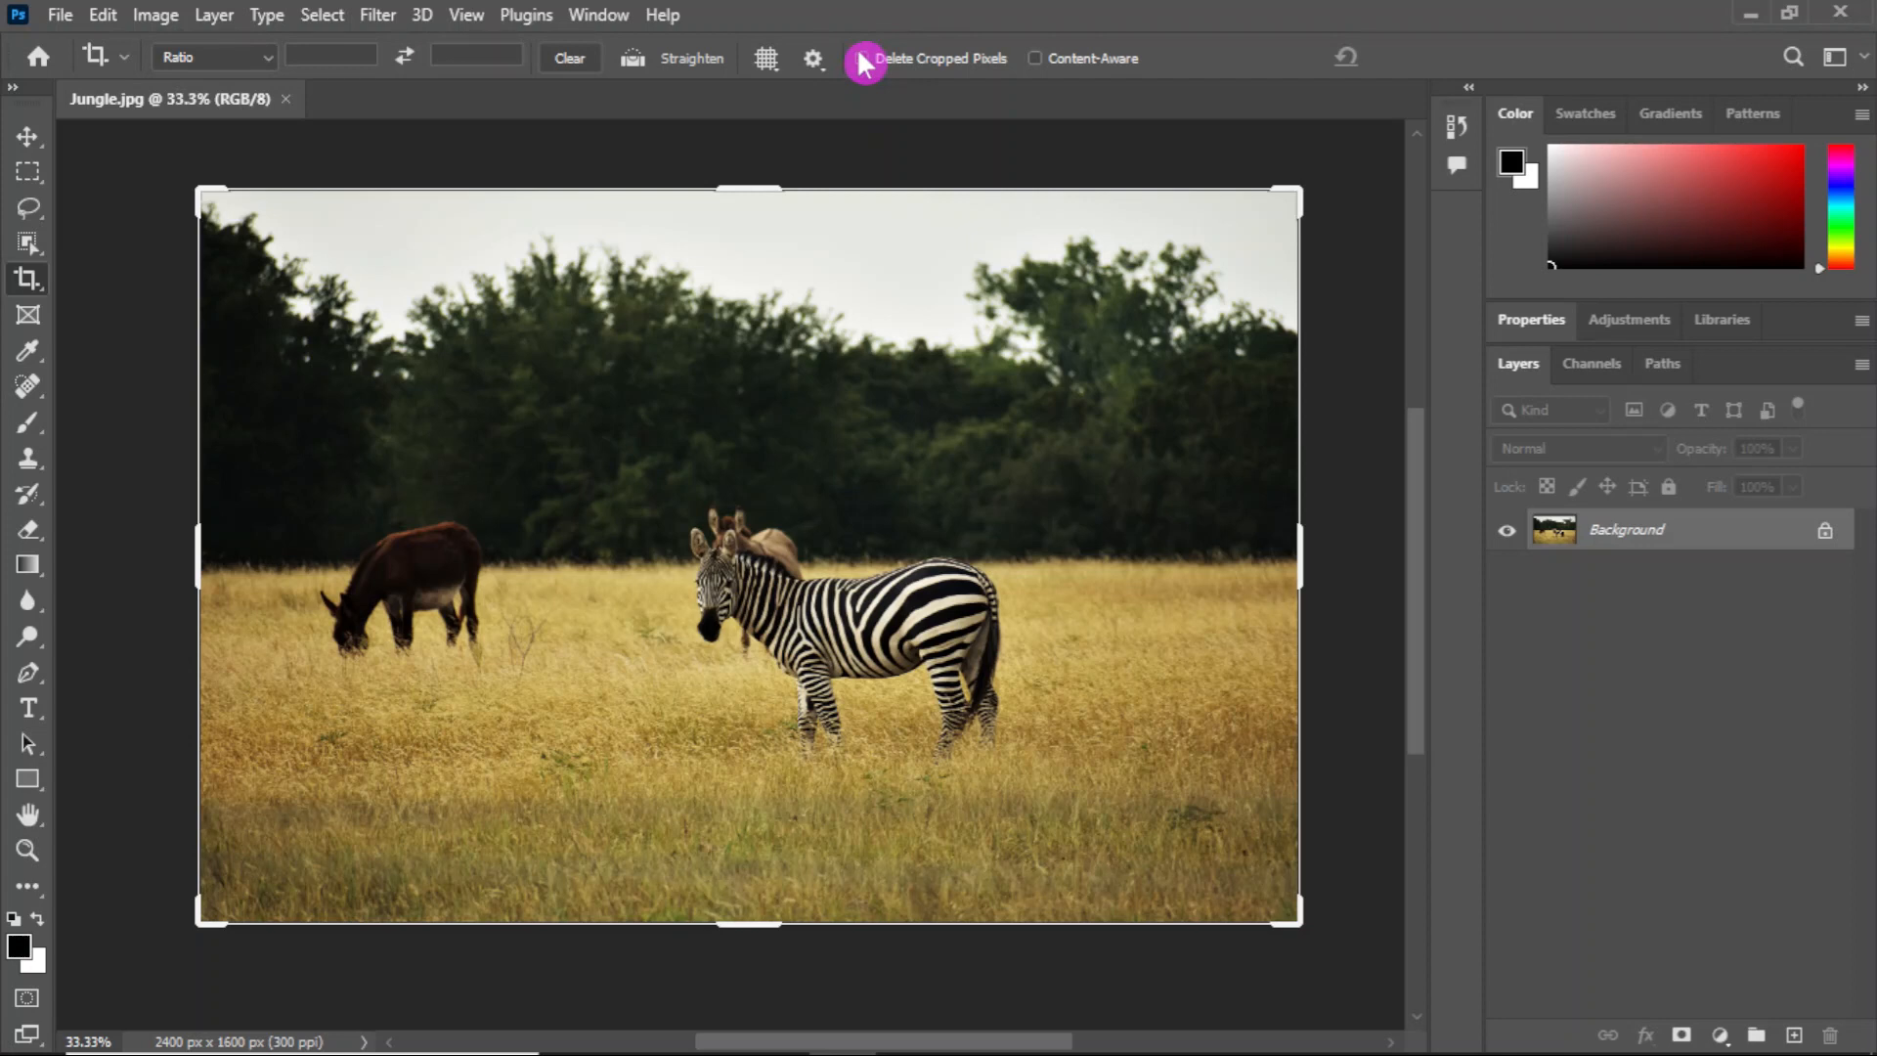
pyautogui.moveTo(304, 386); pyautogui.dragTo(1066, 779)
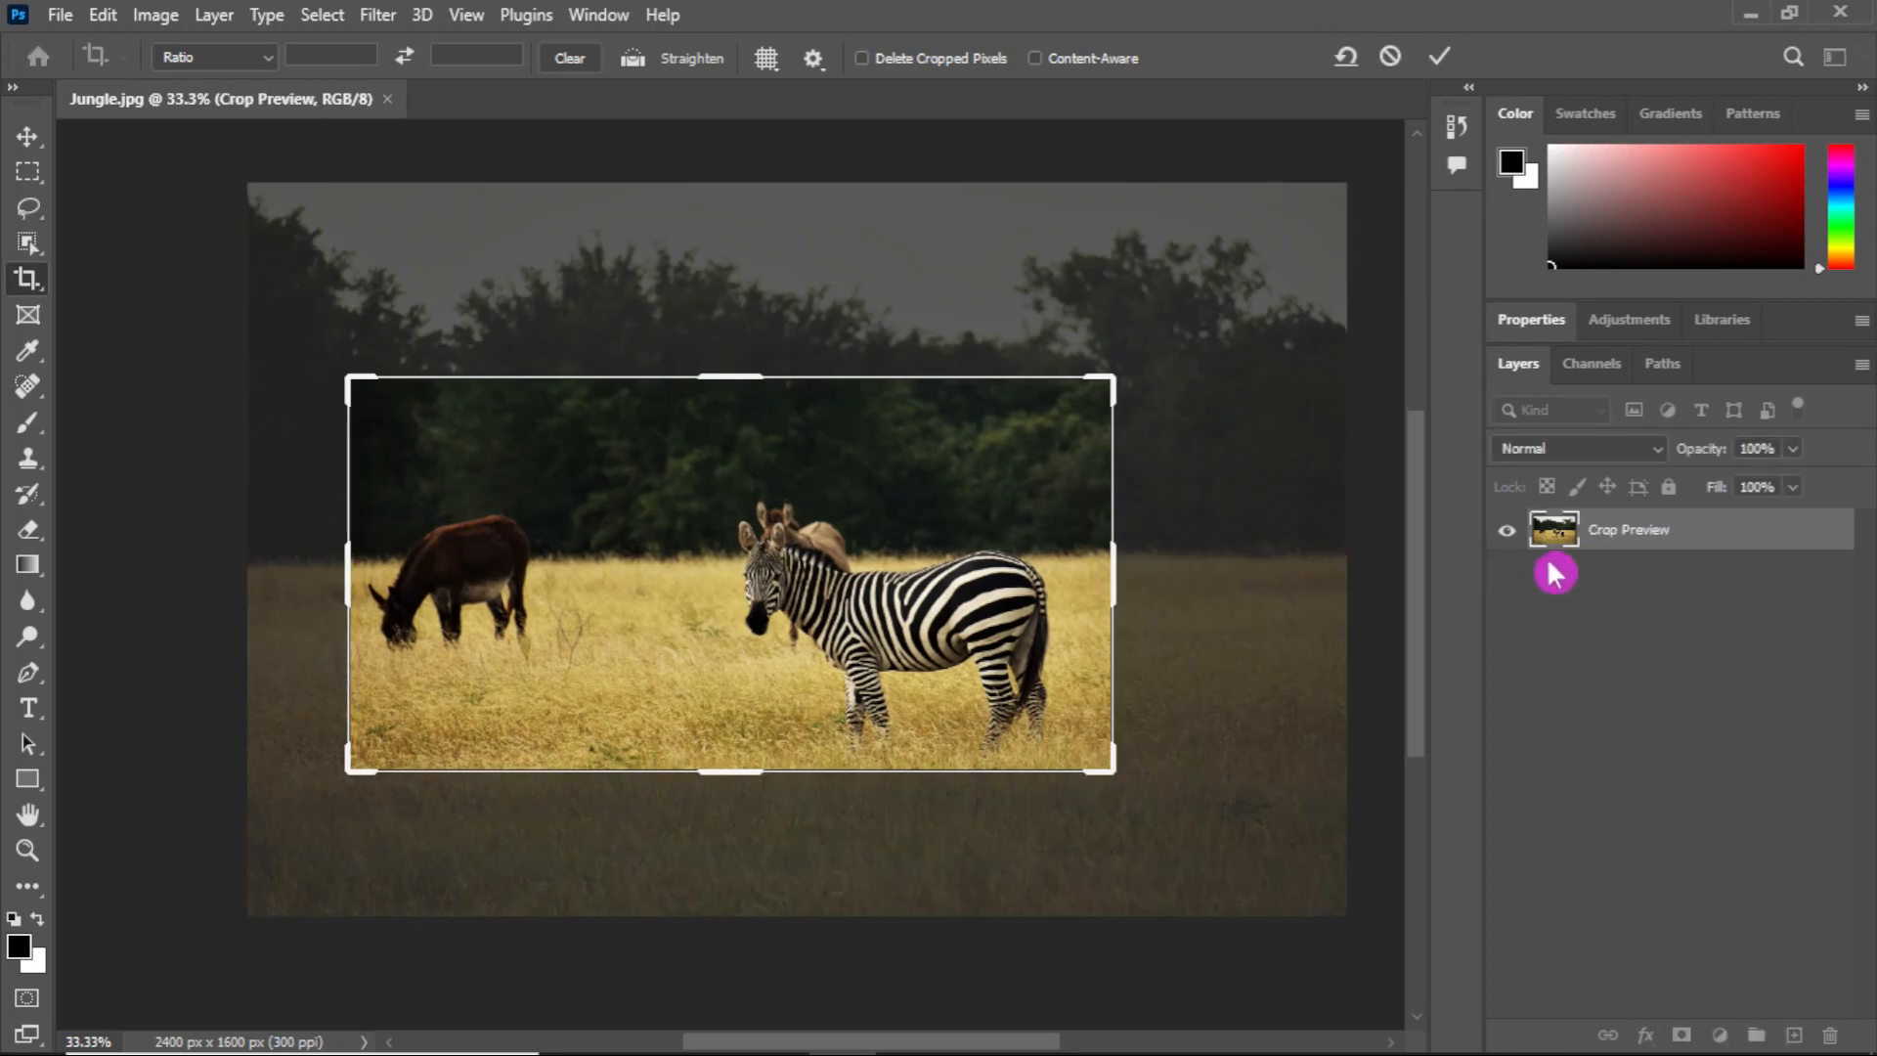
pyautogui.click(1438, 60)
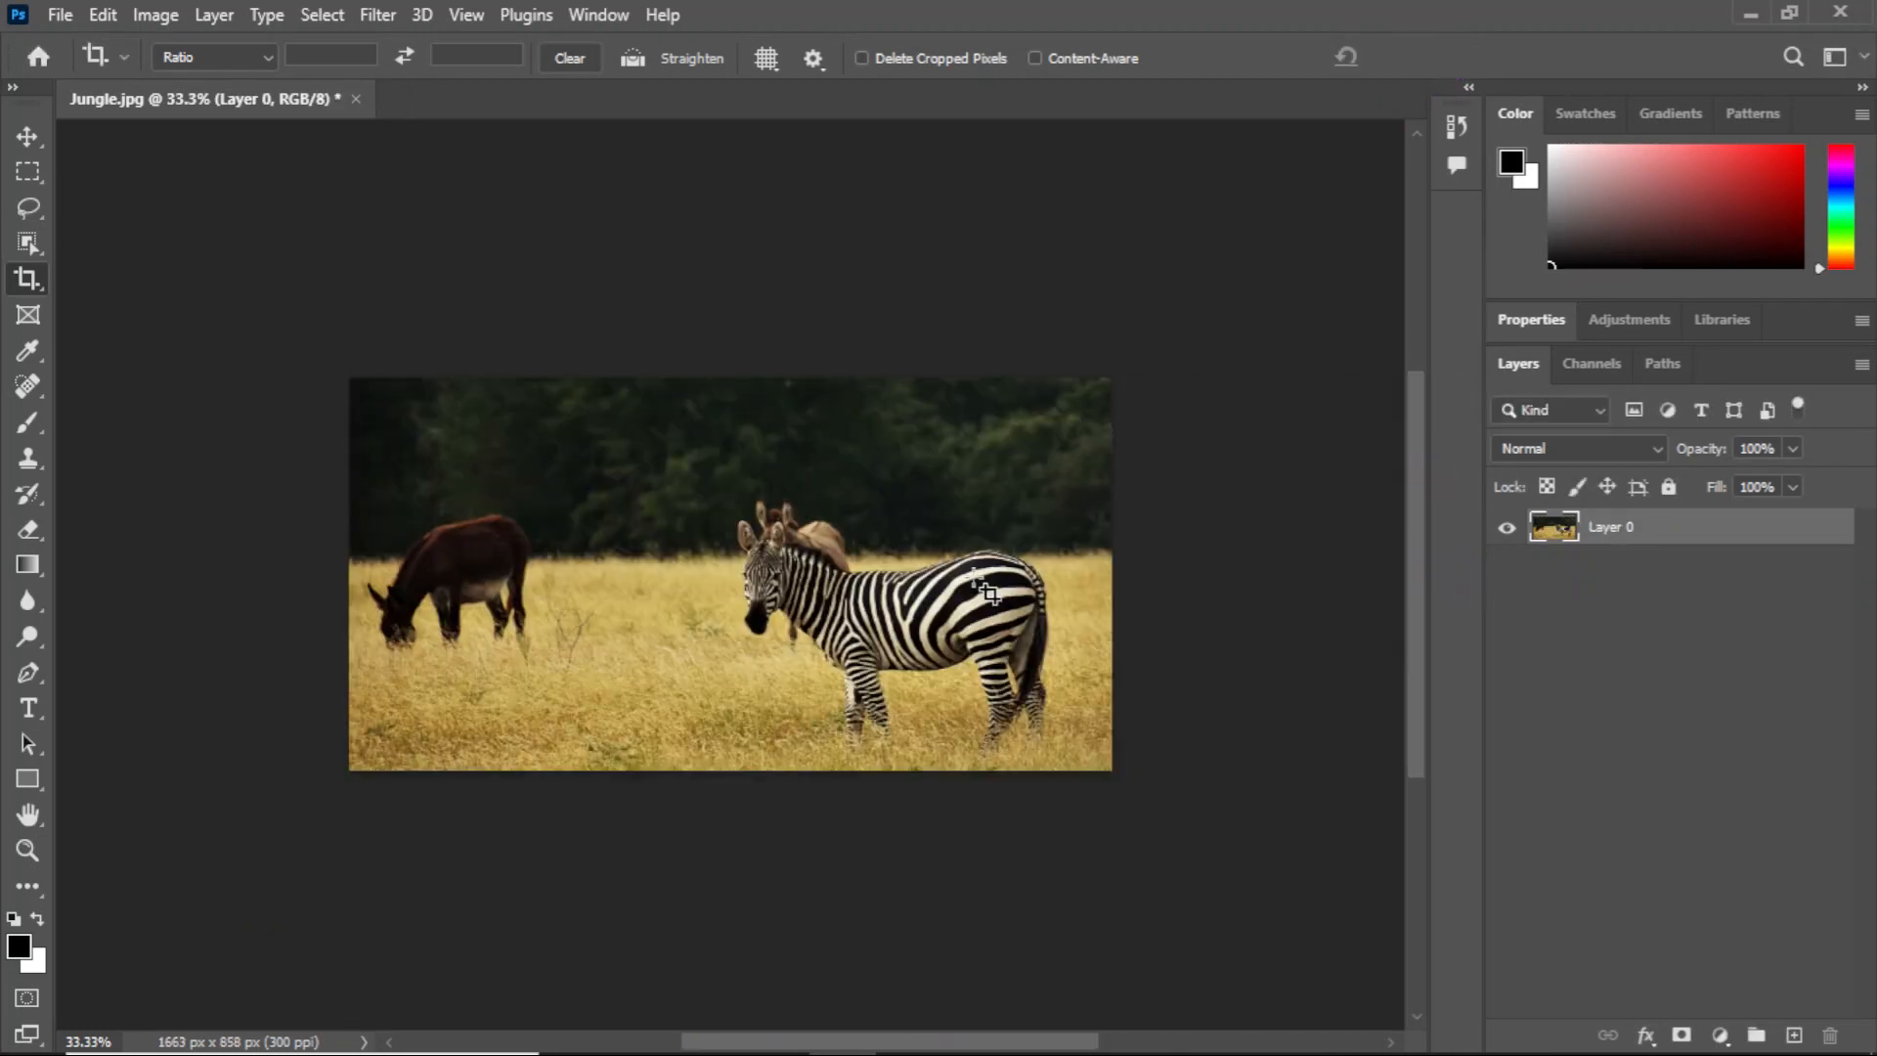
# Step: Shift the cropped layer up and to the left within the canvas, and restore the full image with Reveal All
pyautogui.press('v')
pyautogui.moveTo(886, 582); pyautogui.dragTo(847, 537)
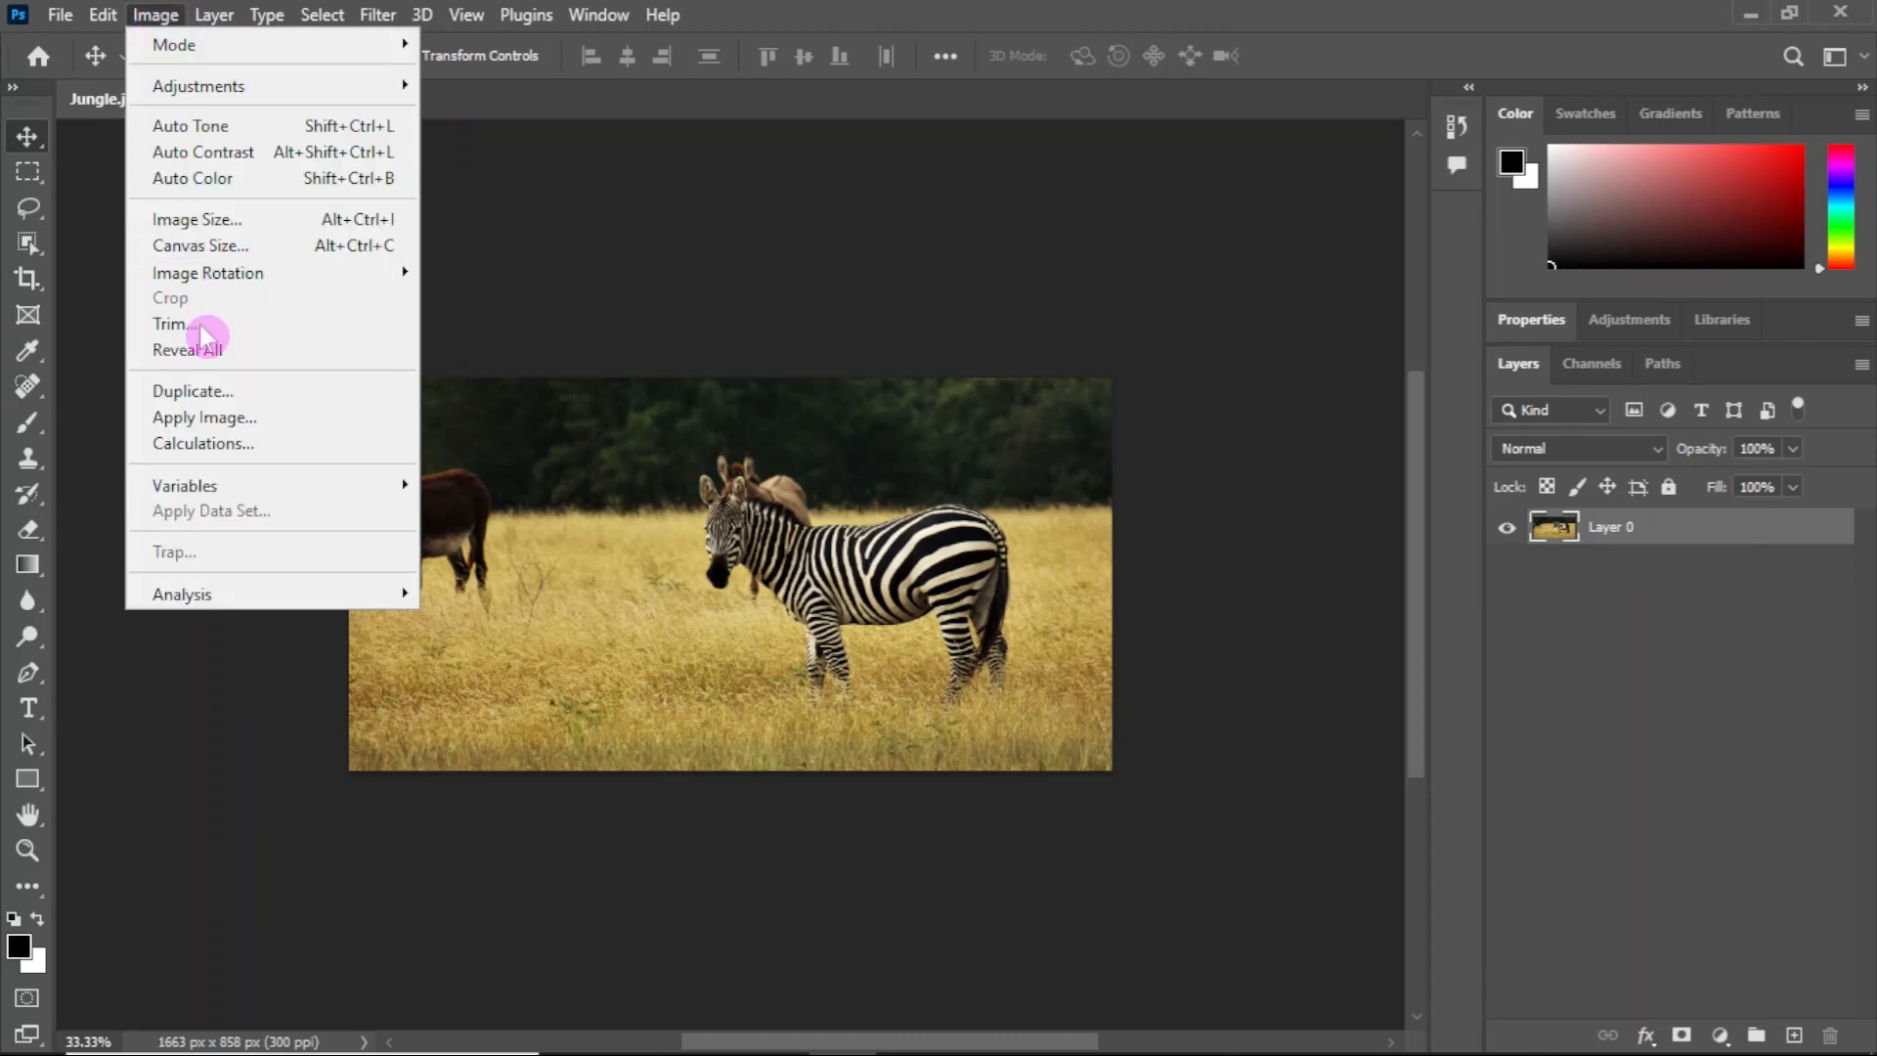
pyautogui.click(221, 359)
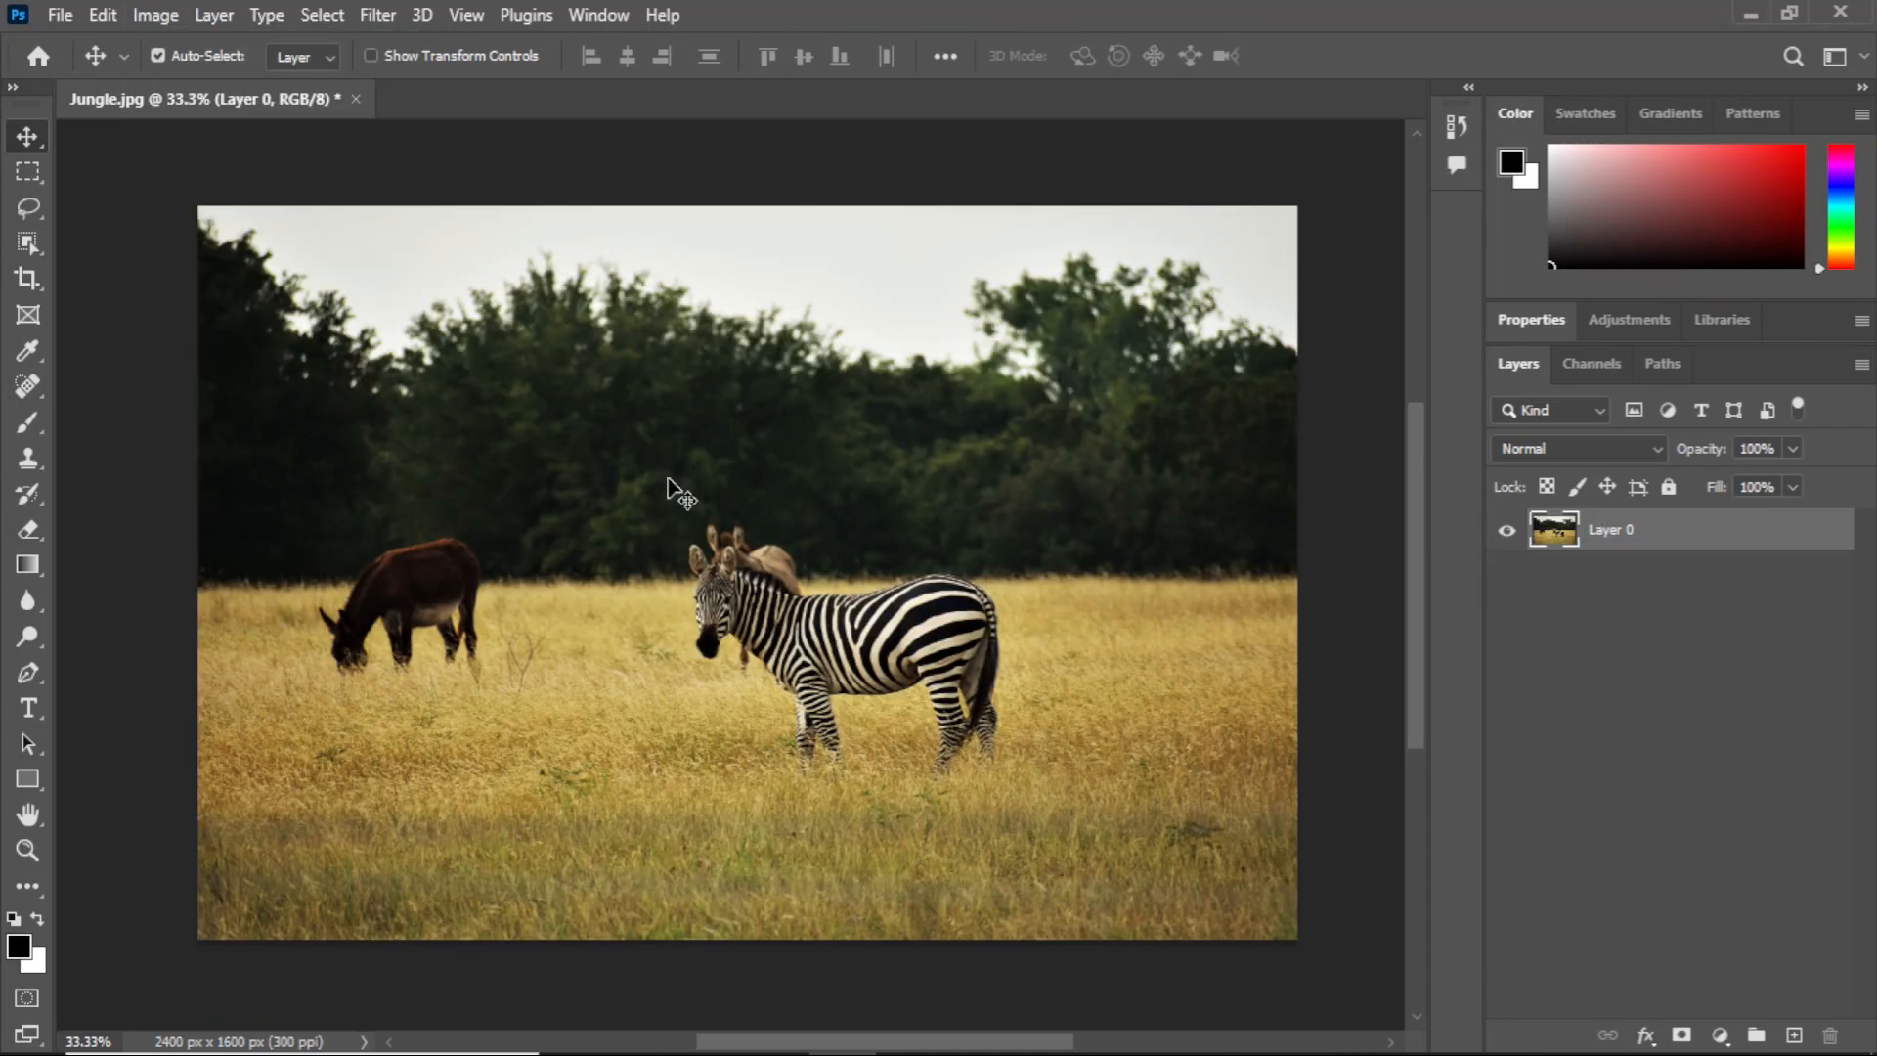
# Step: Crop Layer 0 around the donkey and the zebra with Delete Cropped Pixels off
pyautogui.press('c')
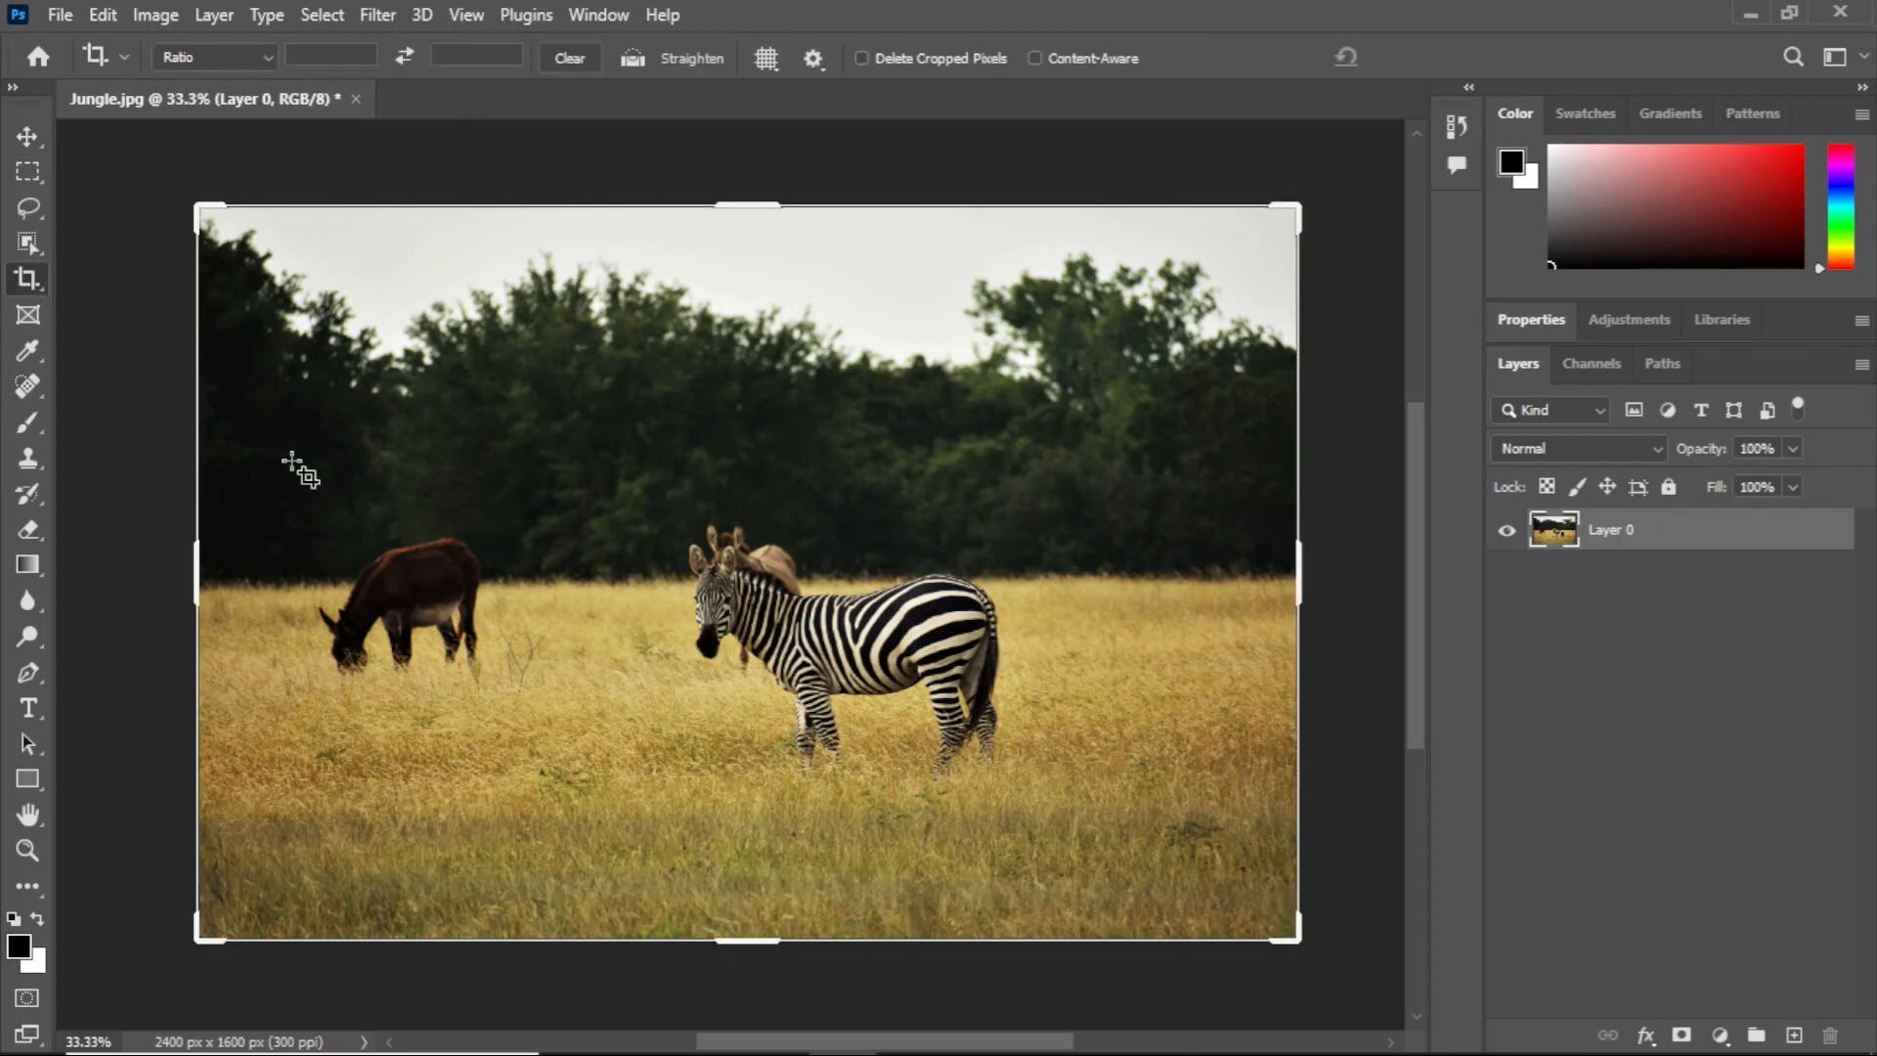
pyautogui.moveTo(291, 459); pyautogui.dragTo(1150, 840)
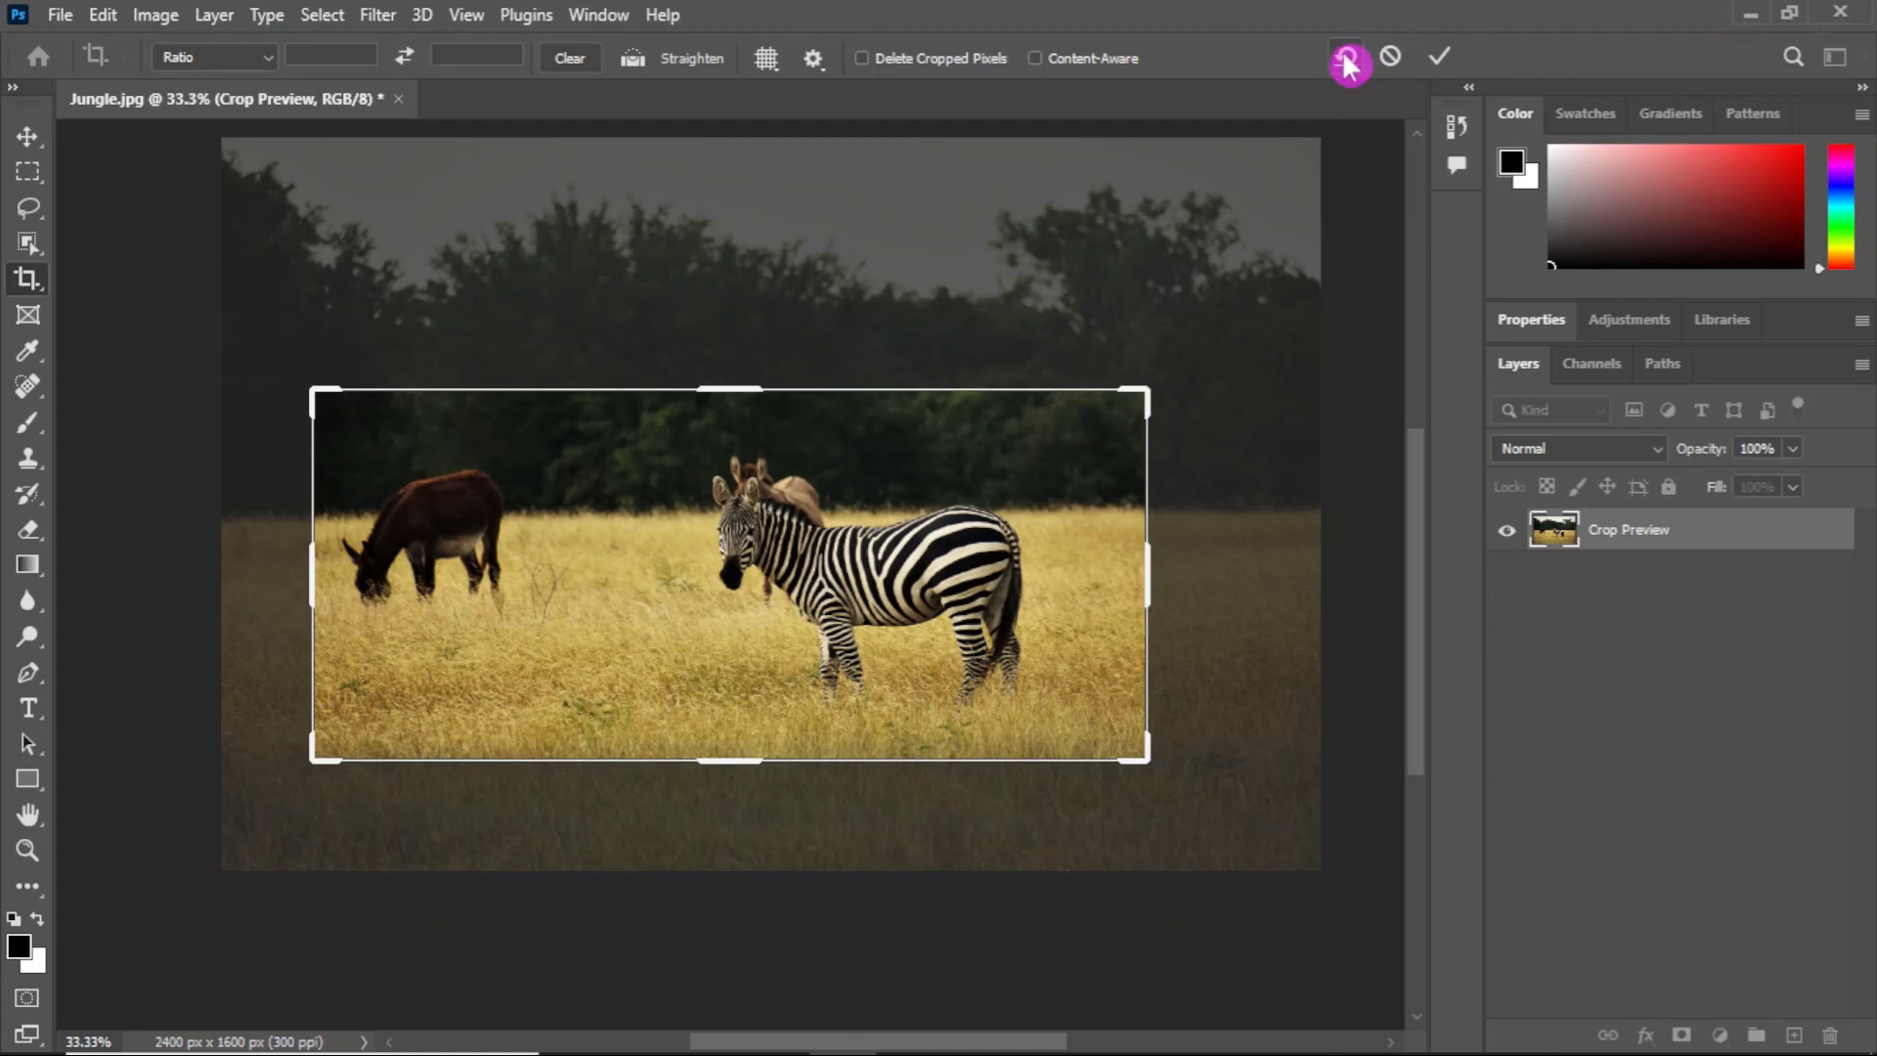
pyautogui.click(1444, 62)
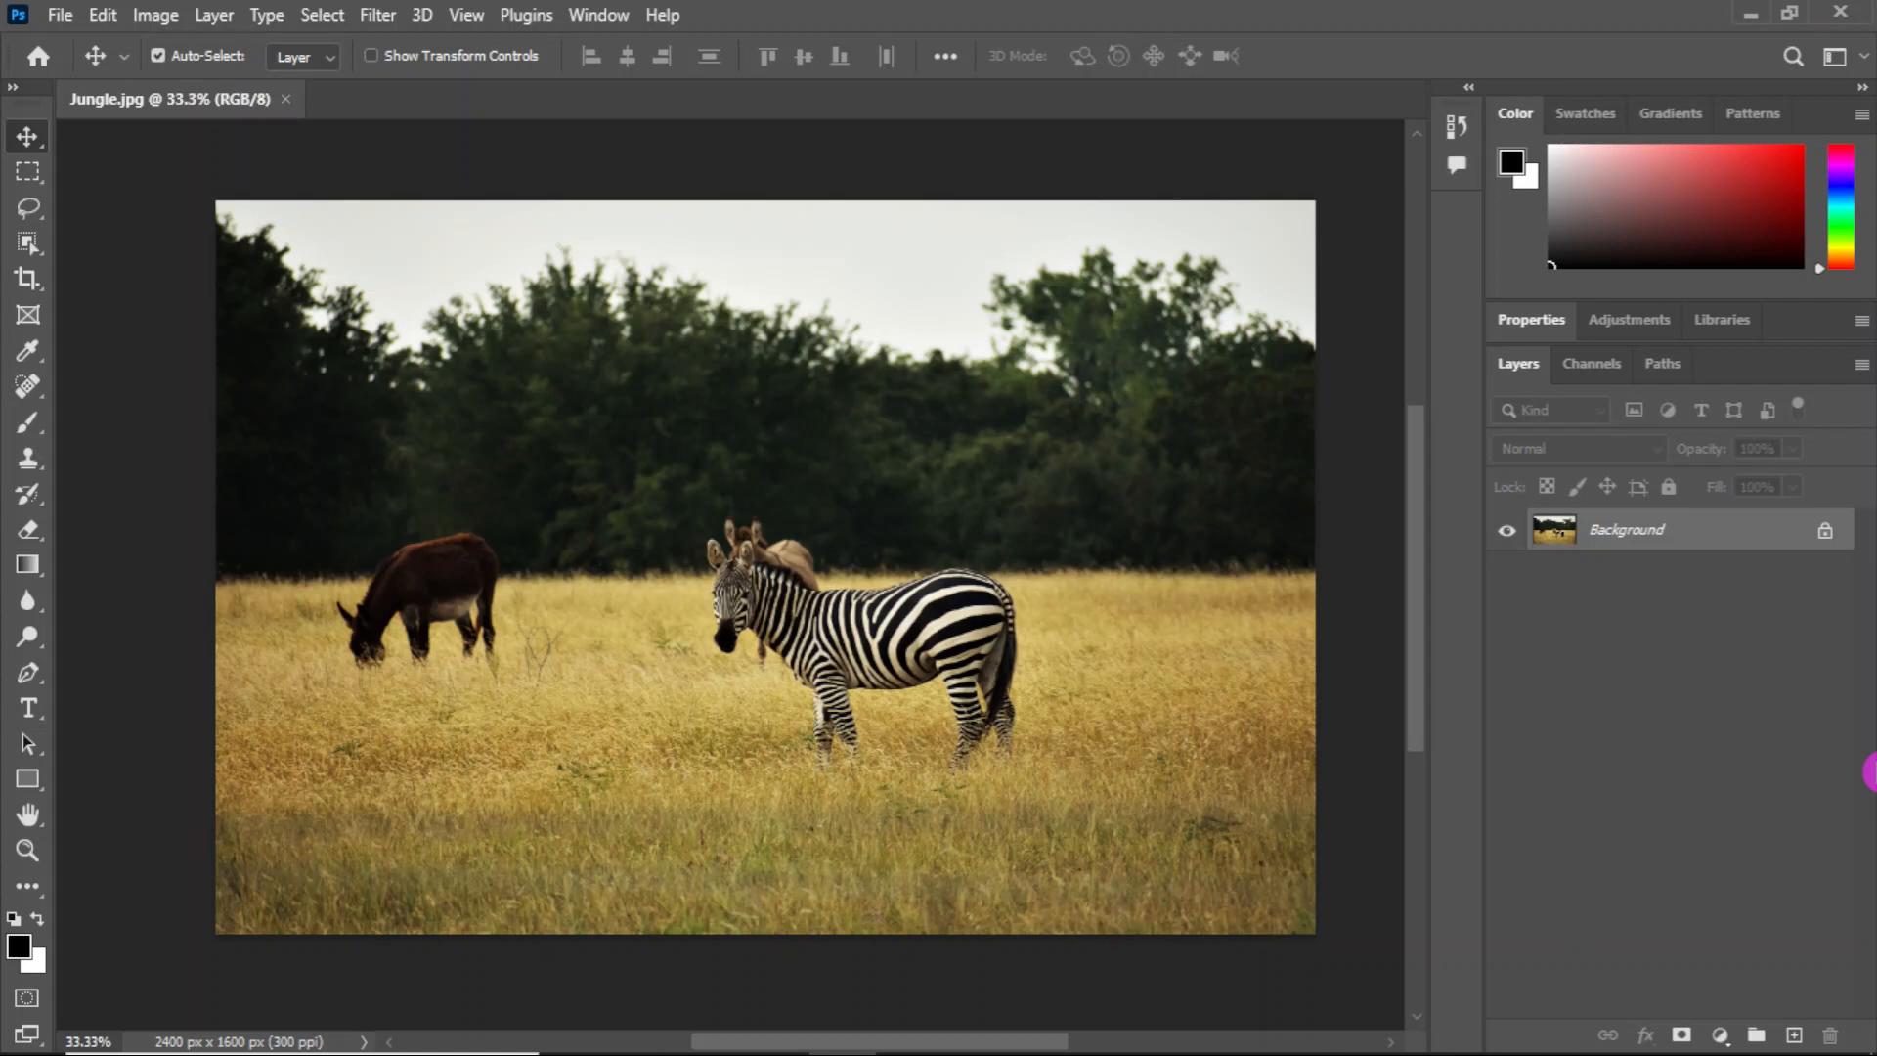
# Step: In Image Size, try a width of 5 inches and a height of 4 inches with the proportions linked
pyautogui.click(159, 16)
pyautogui.click(231, 220)
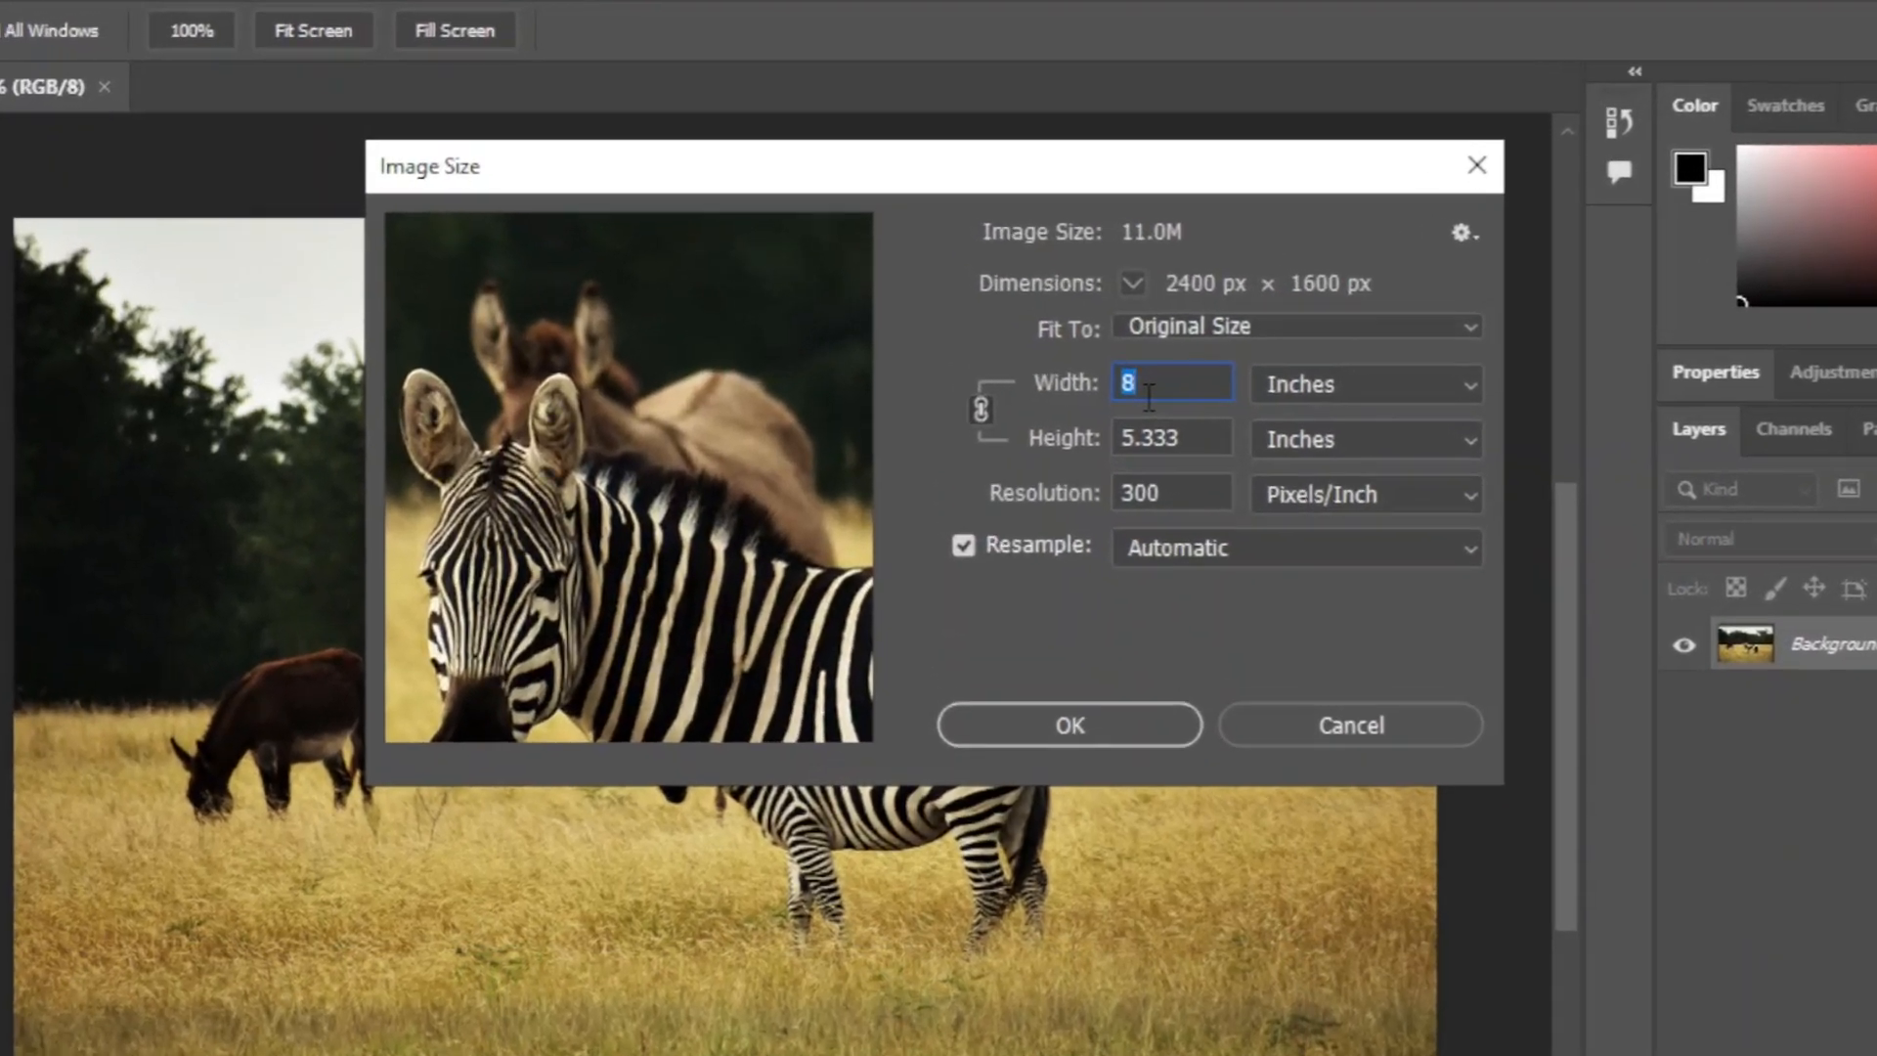
pyautogui.write('5')
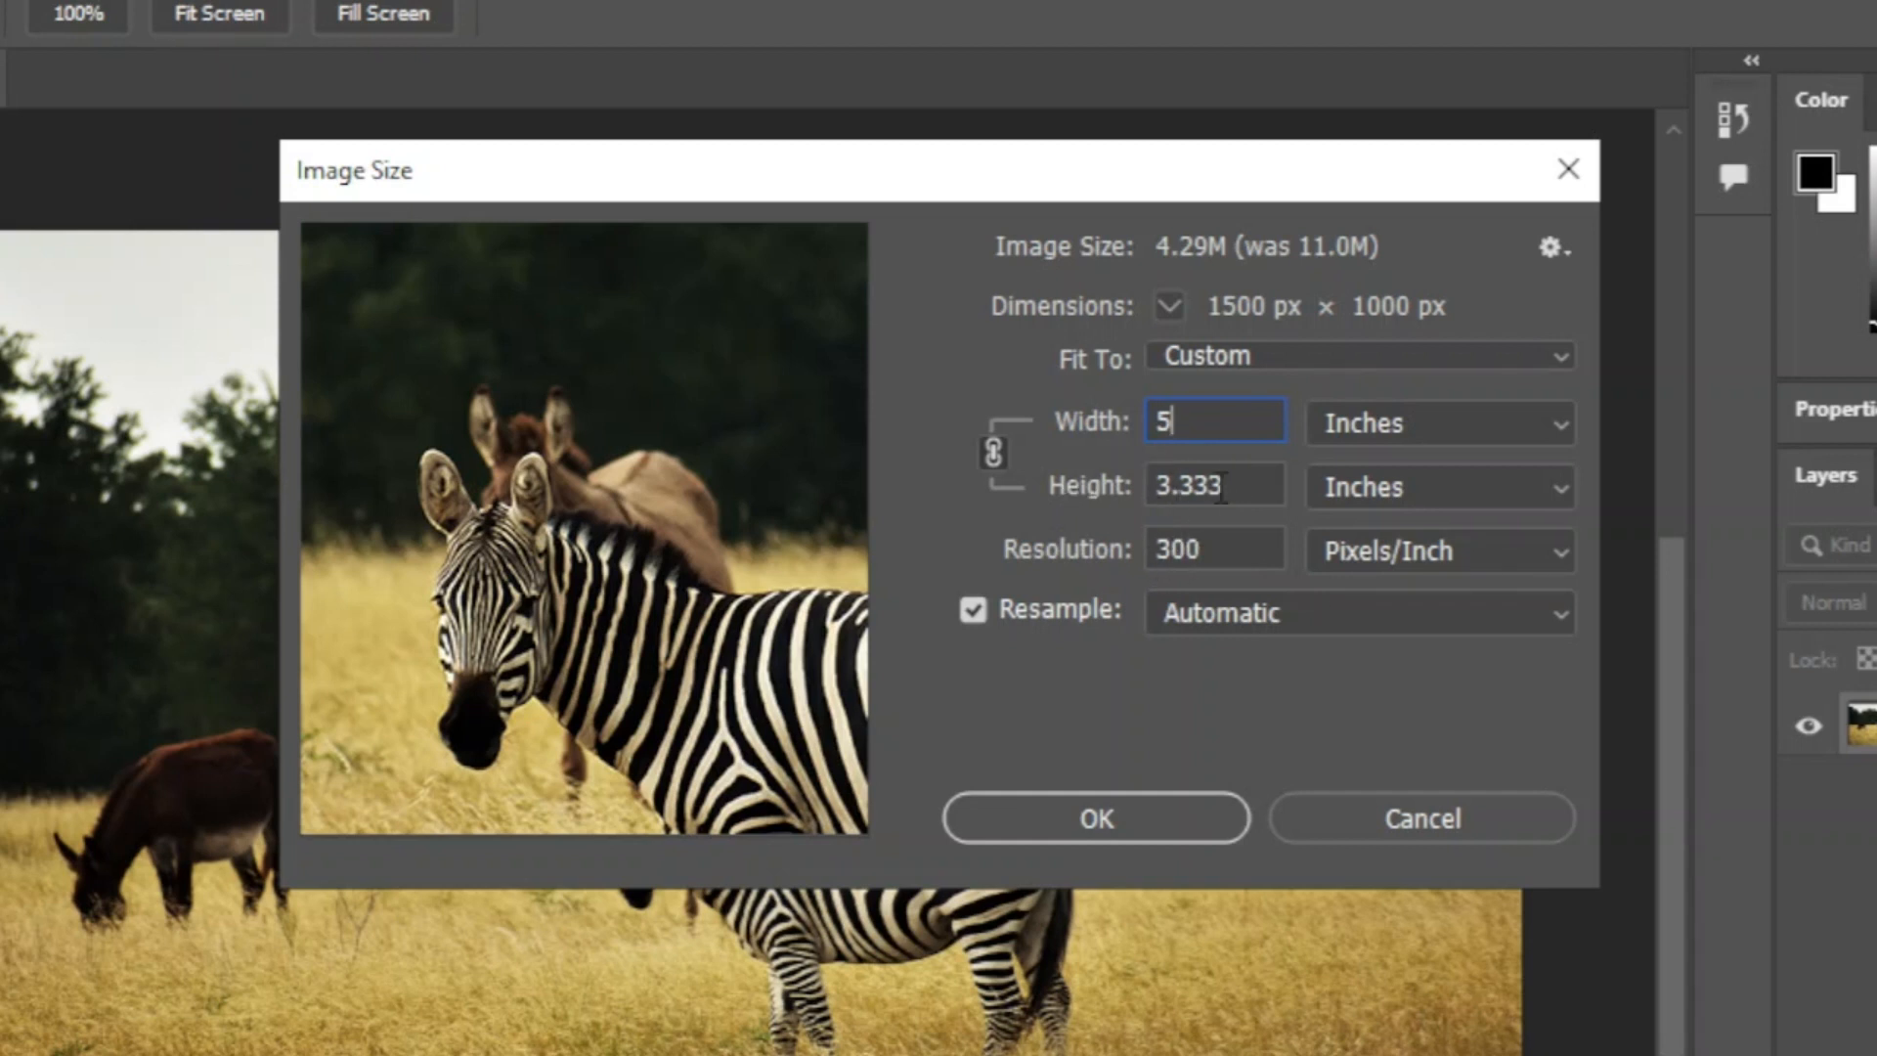
pyautogui.press('Tab')
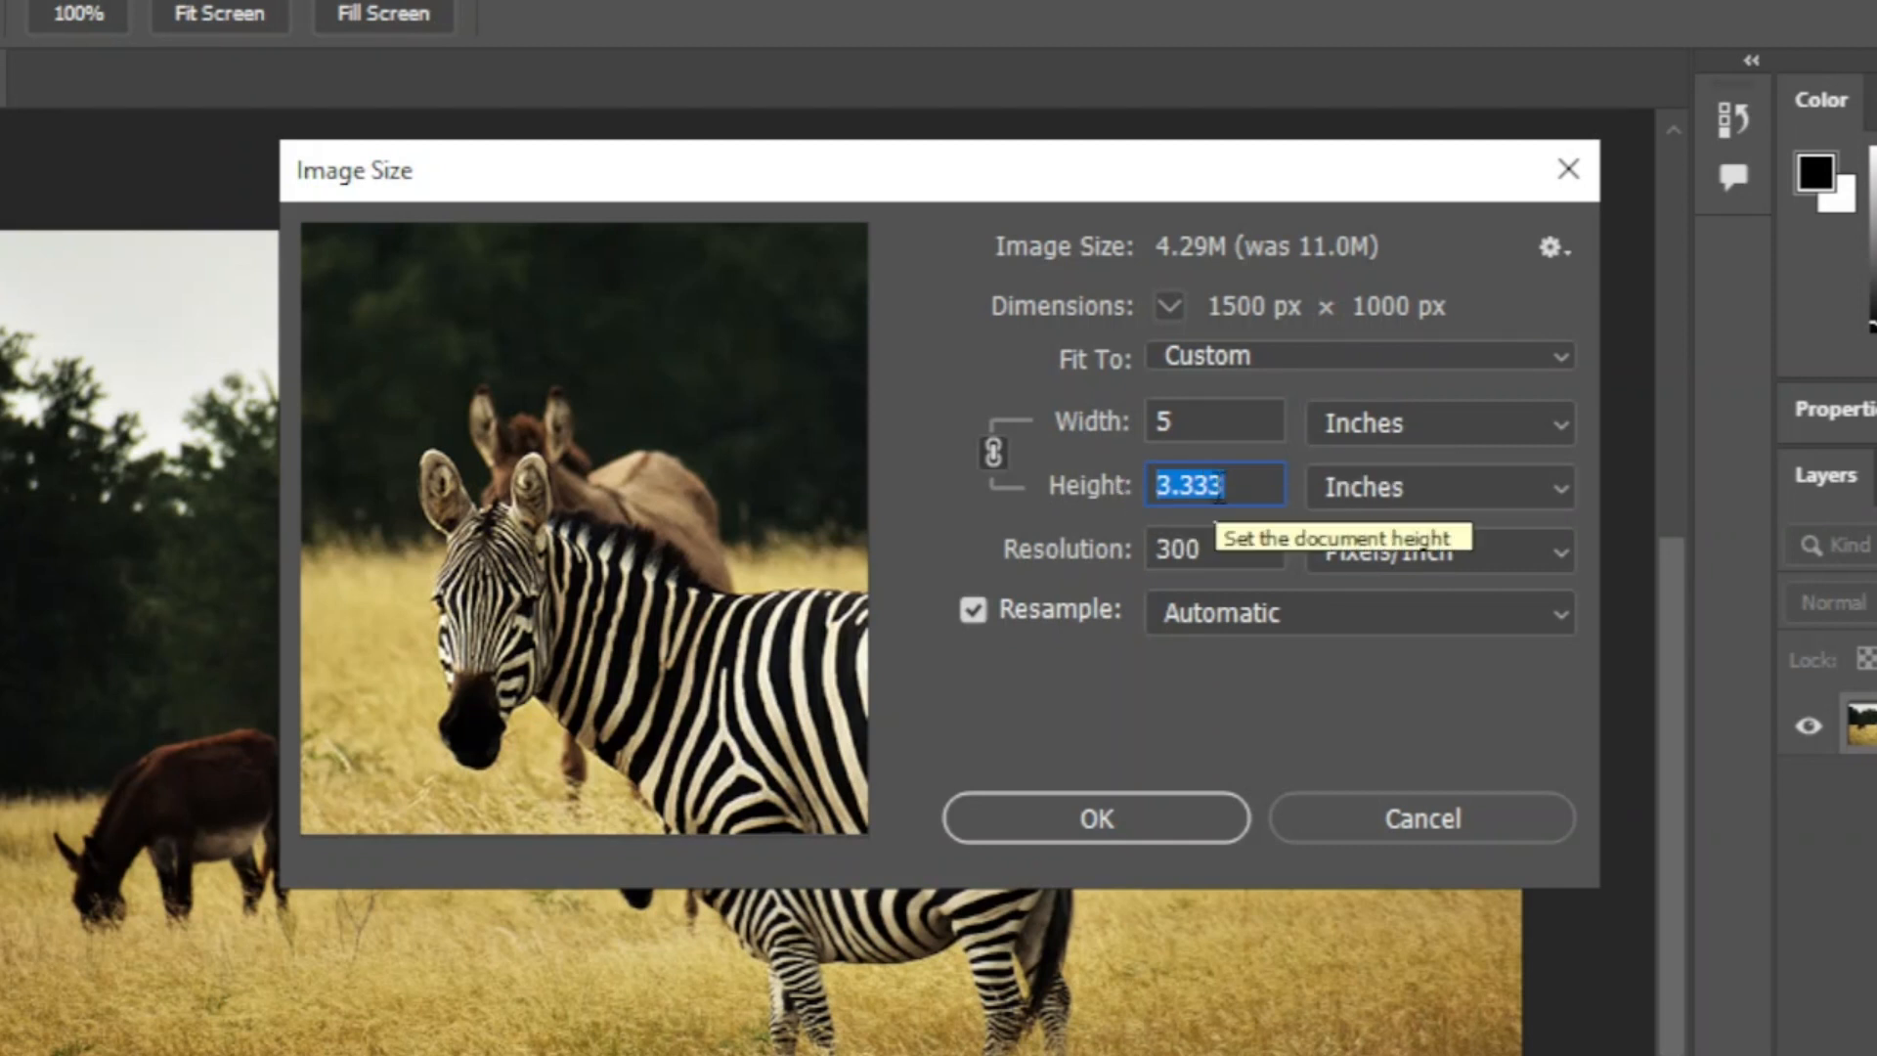
pyautogui.write('4')
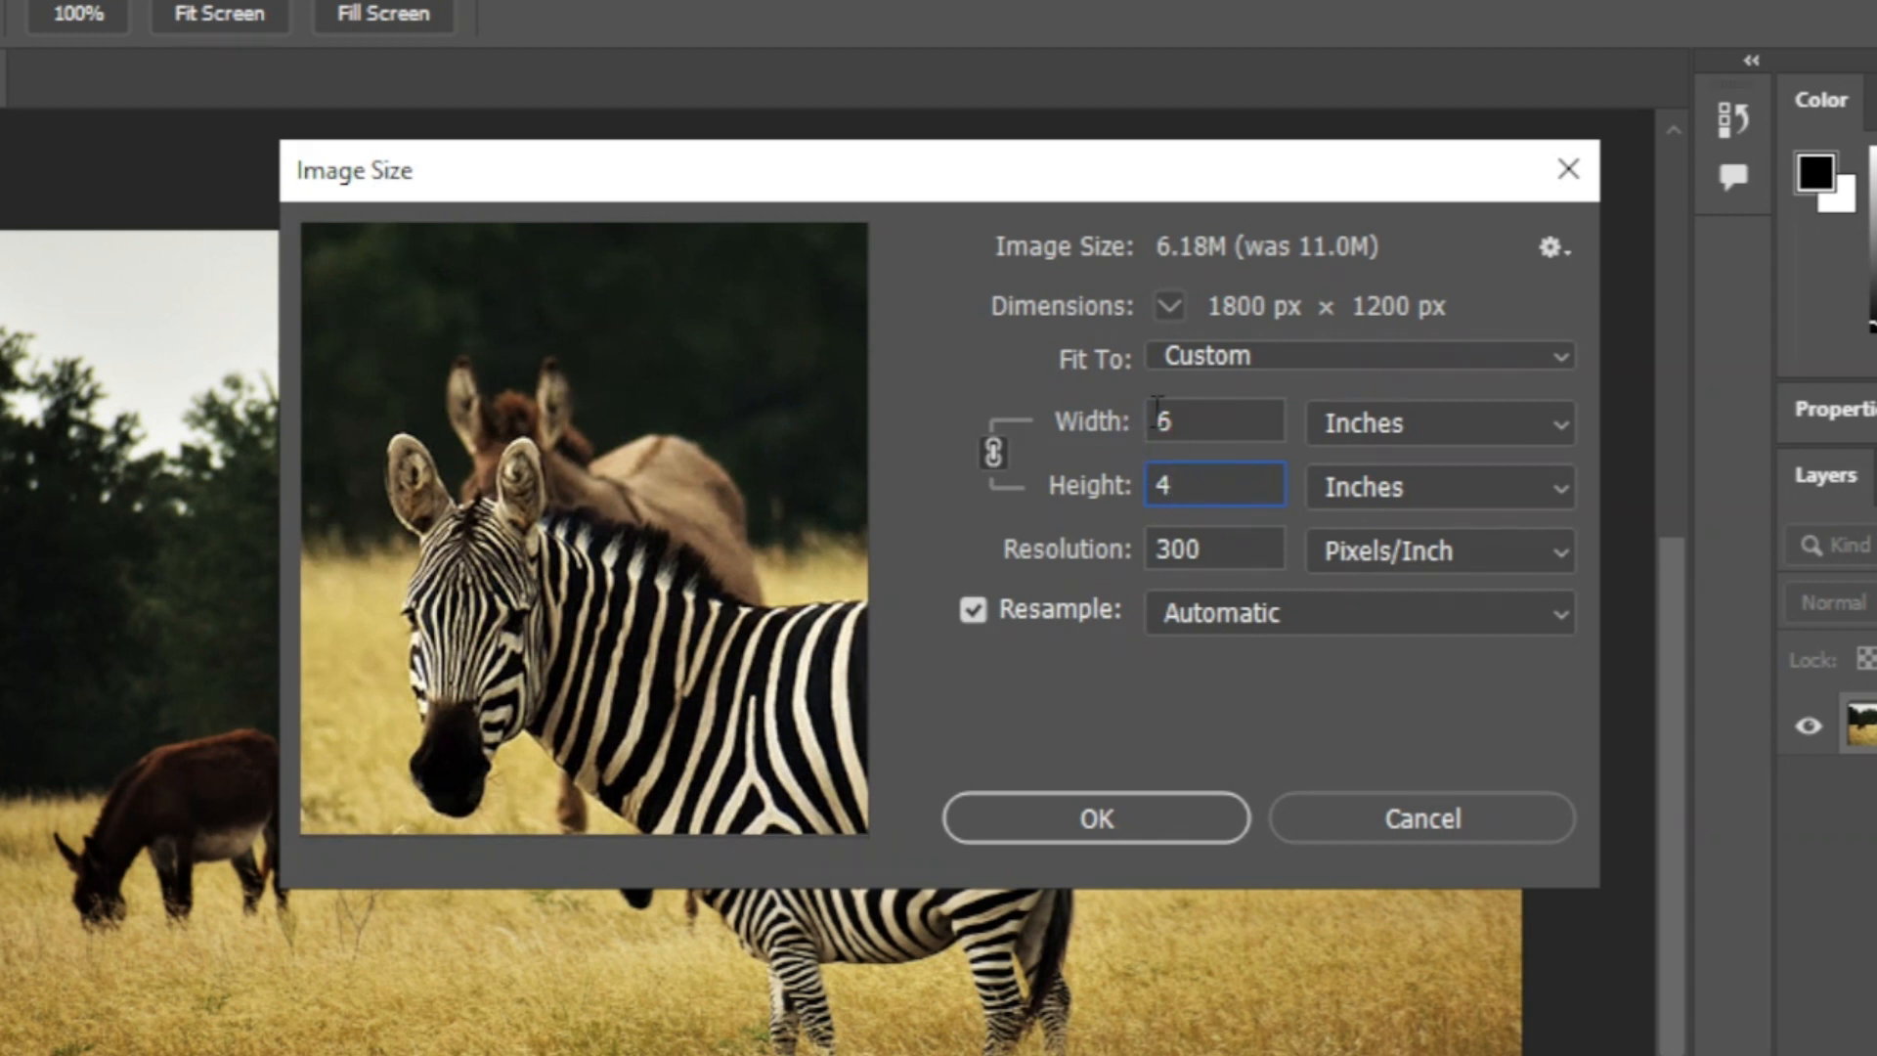
# Step: Unlink the width from the height, set the width to 5 inches, and discard the resize
pyautogui.click(991, 451)
pyautogui.click(1196, 437)
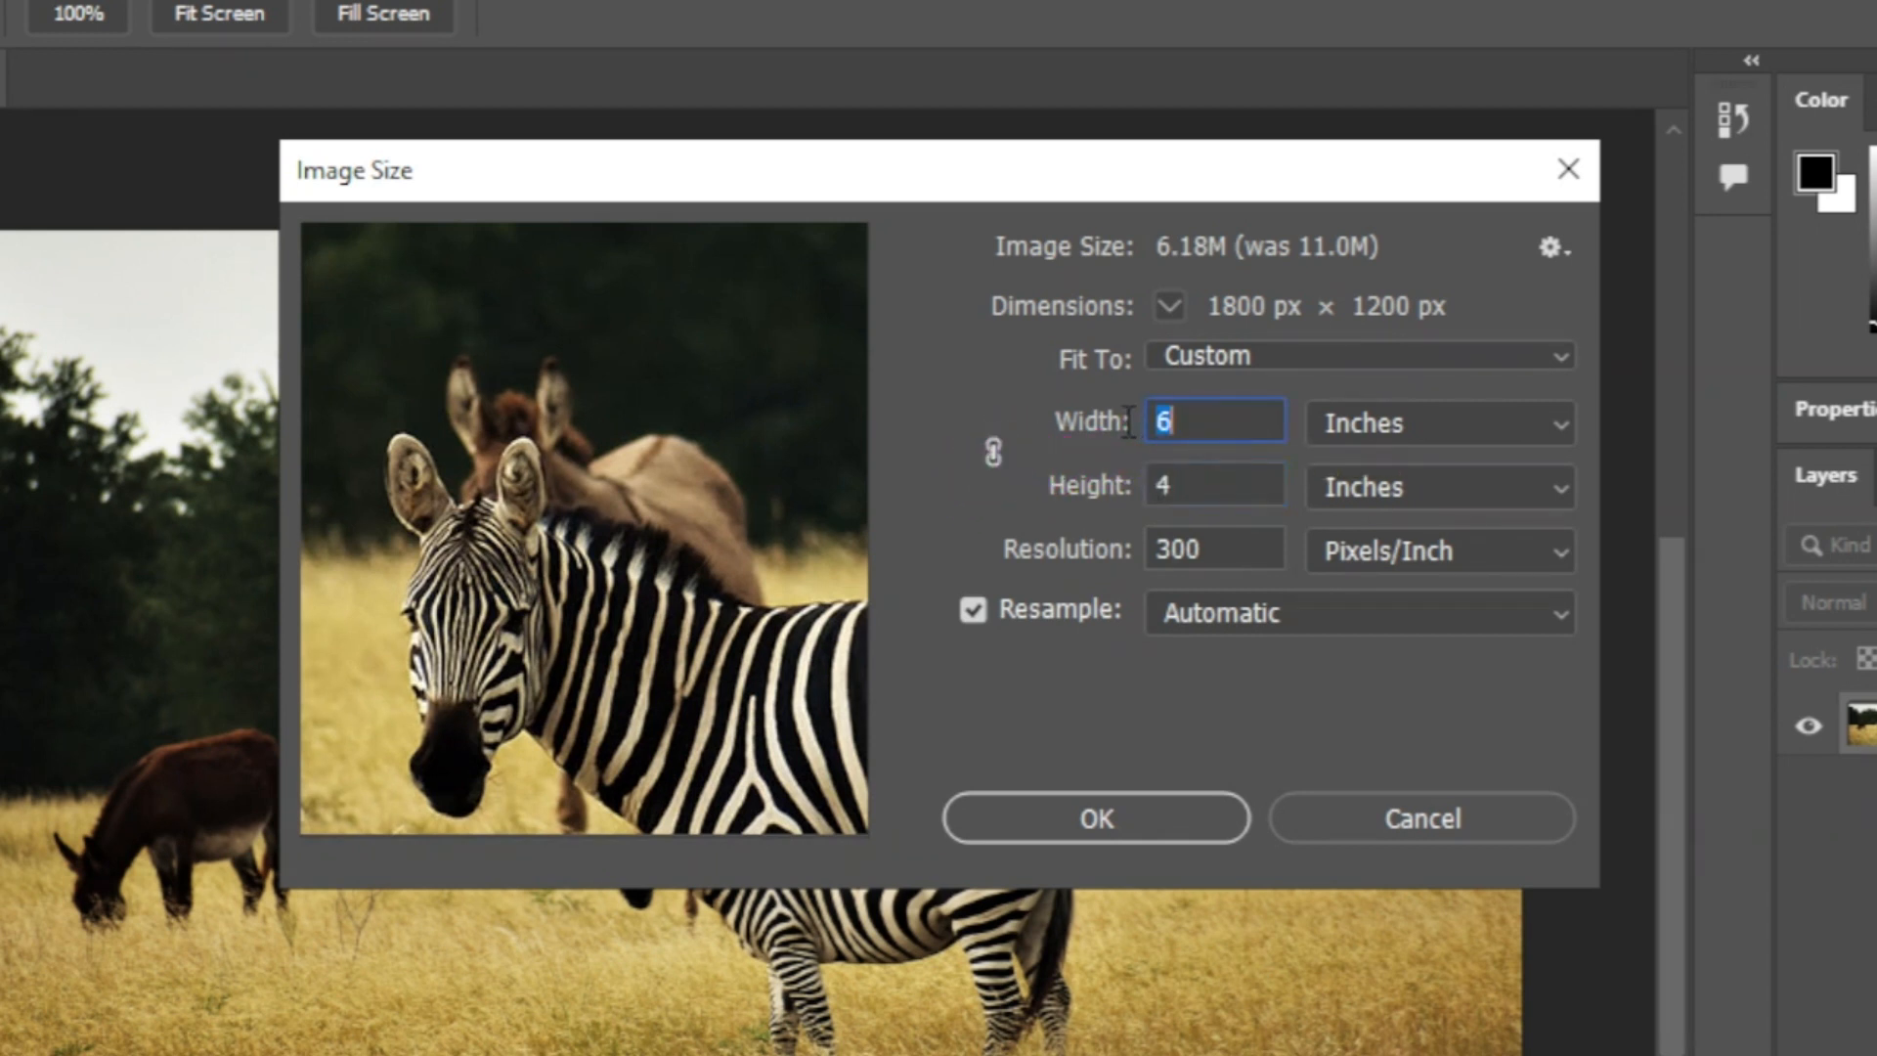
pyautogui.write('5')
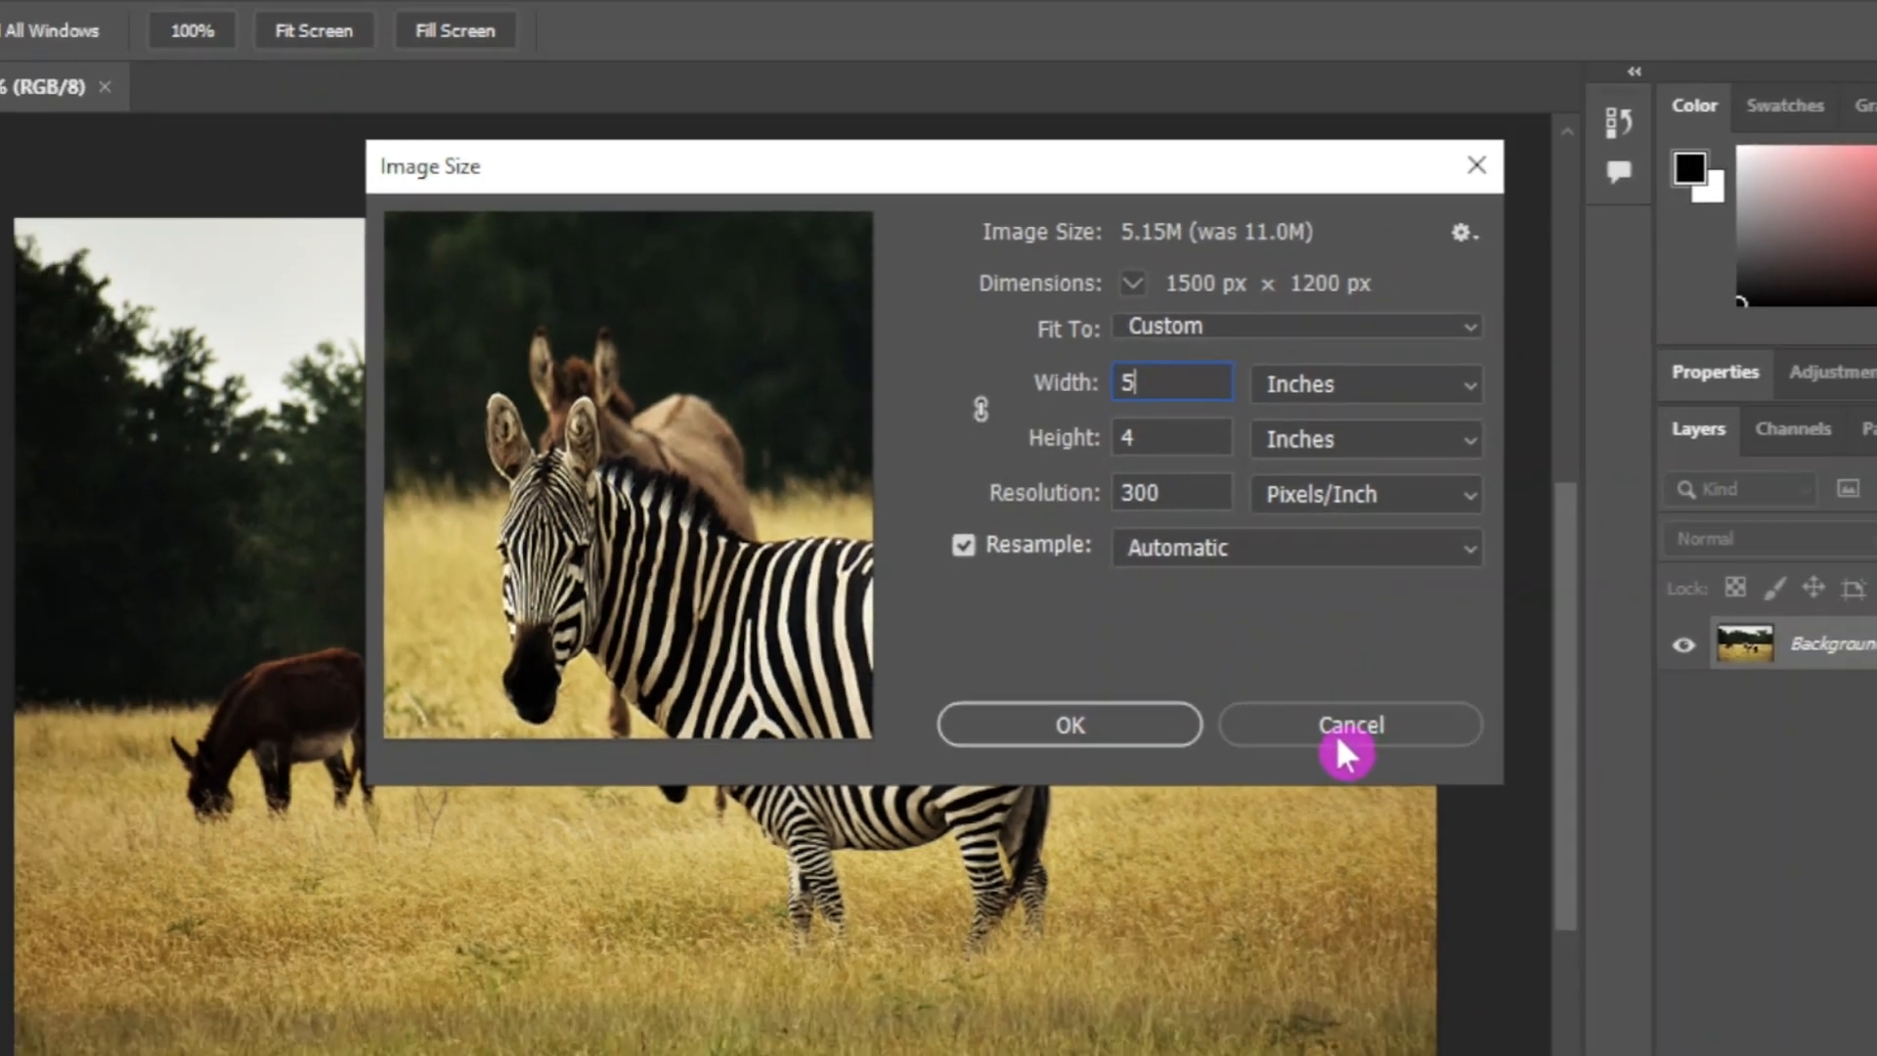
pyautogui.click(1418, 820)
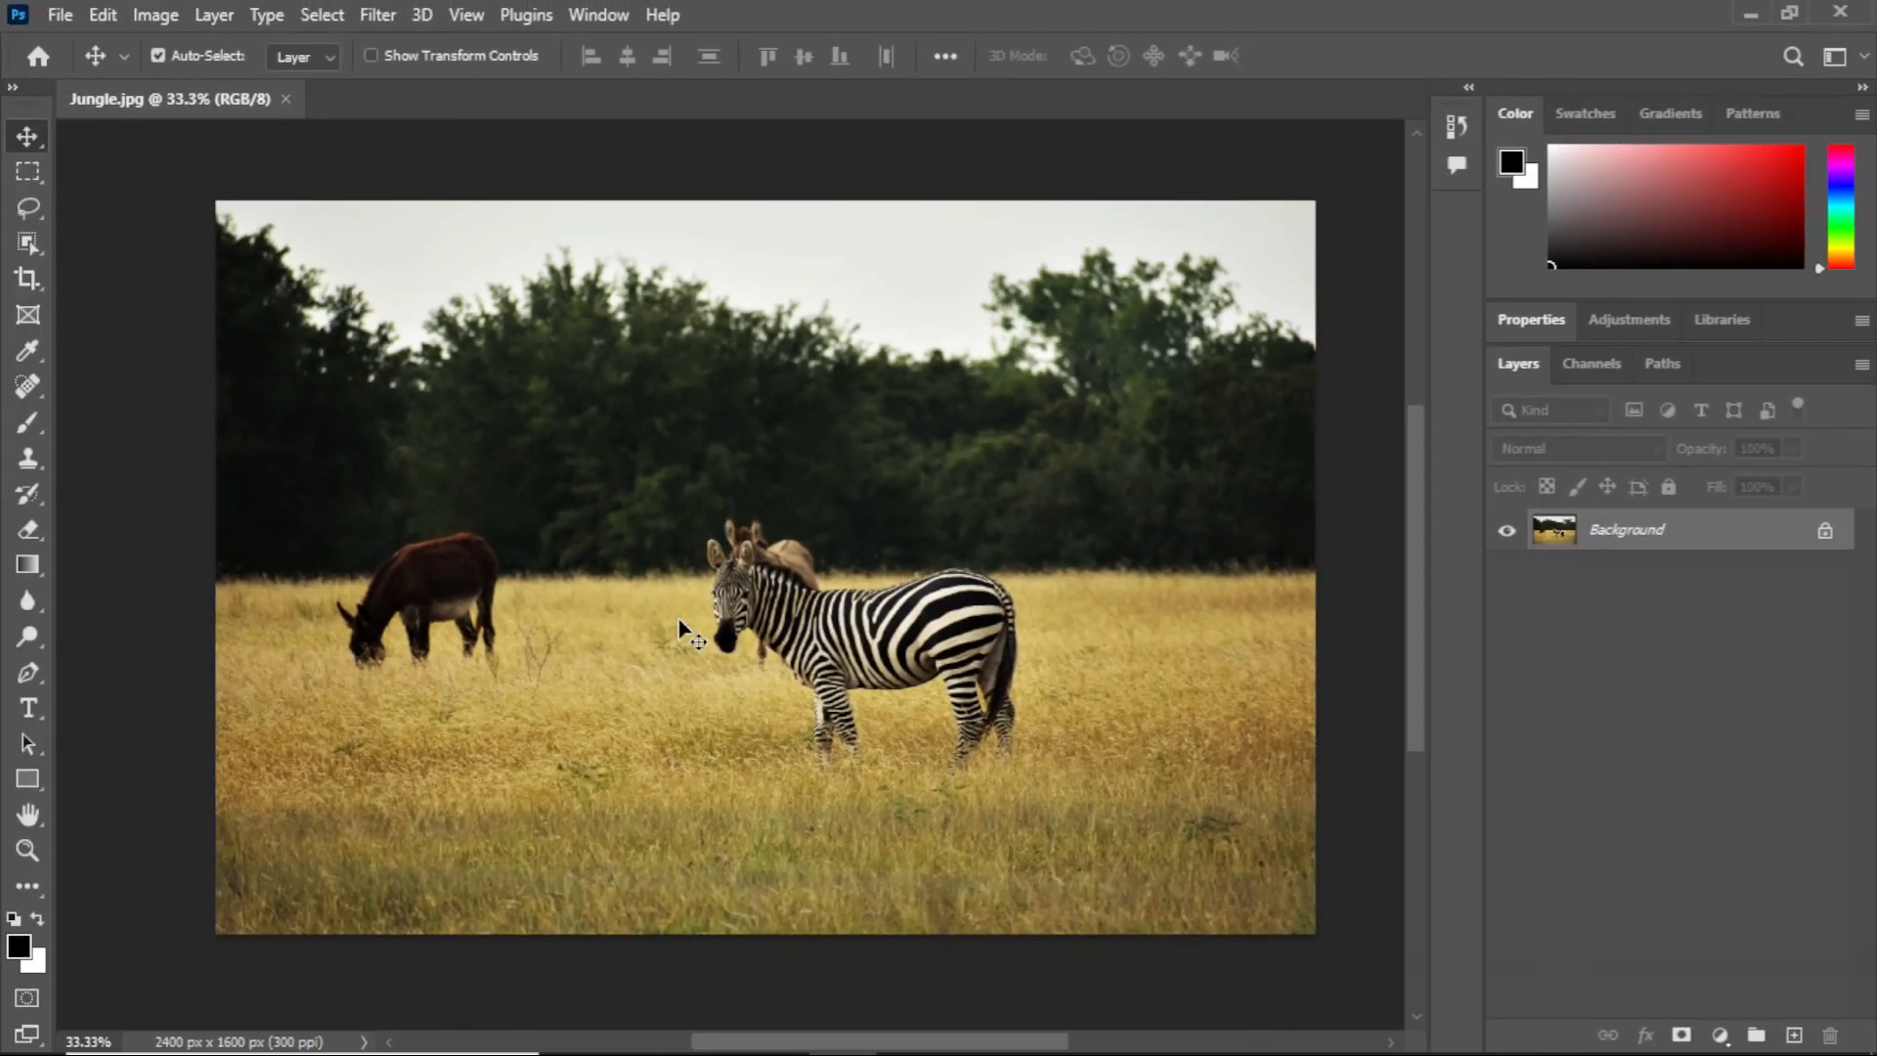
# Step: Crop the image to a 5:4 landscape ratio by swapping the dimensions of the 4 : 5 (8 : 10) preset
pyautogui.press('c')
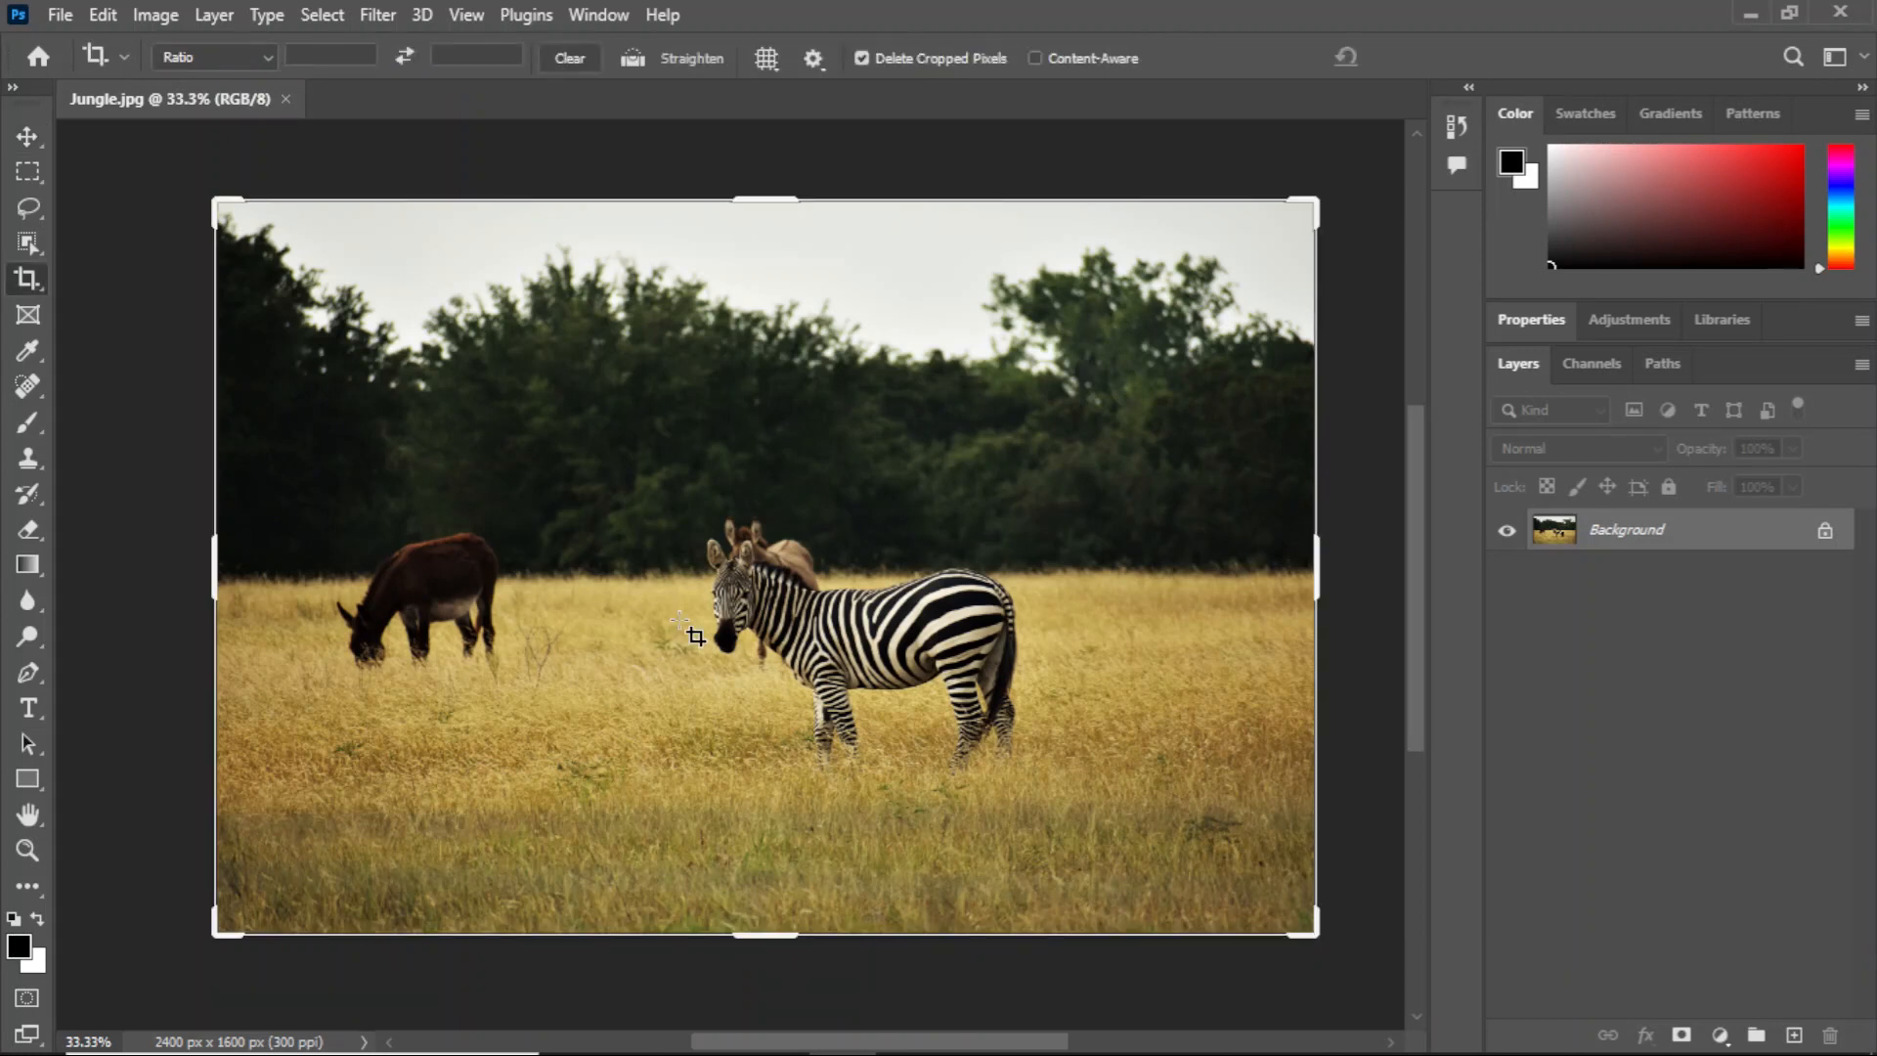
pyautogui.click(244, 63)
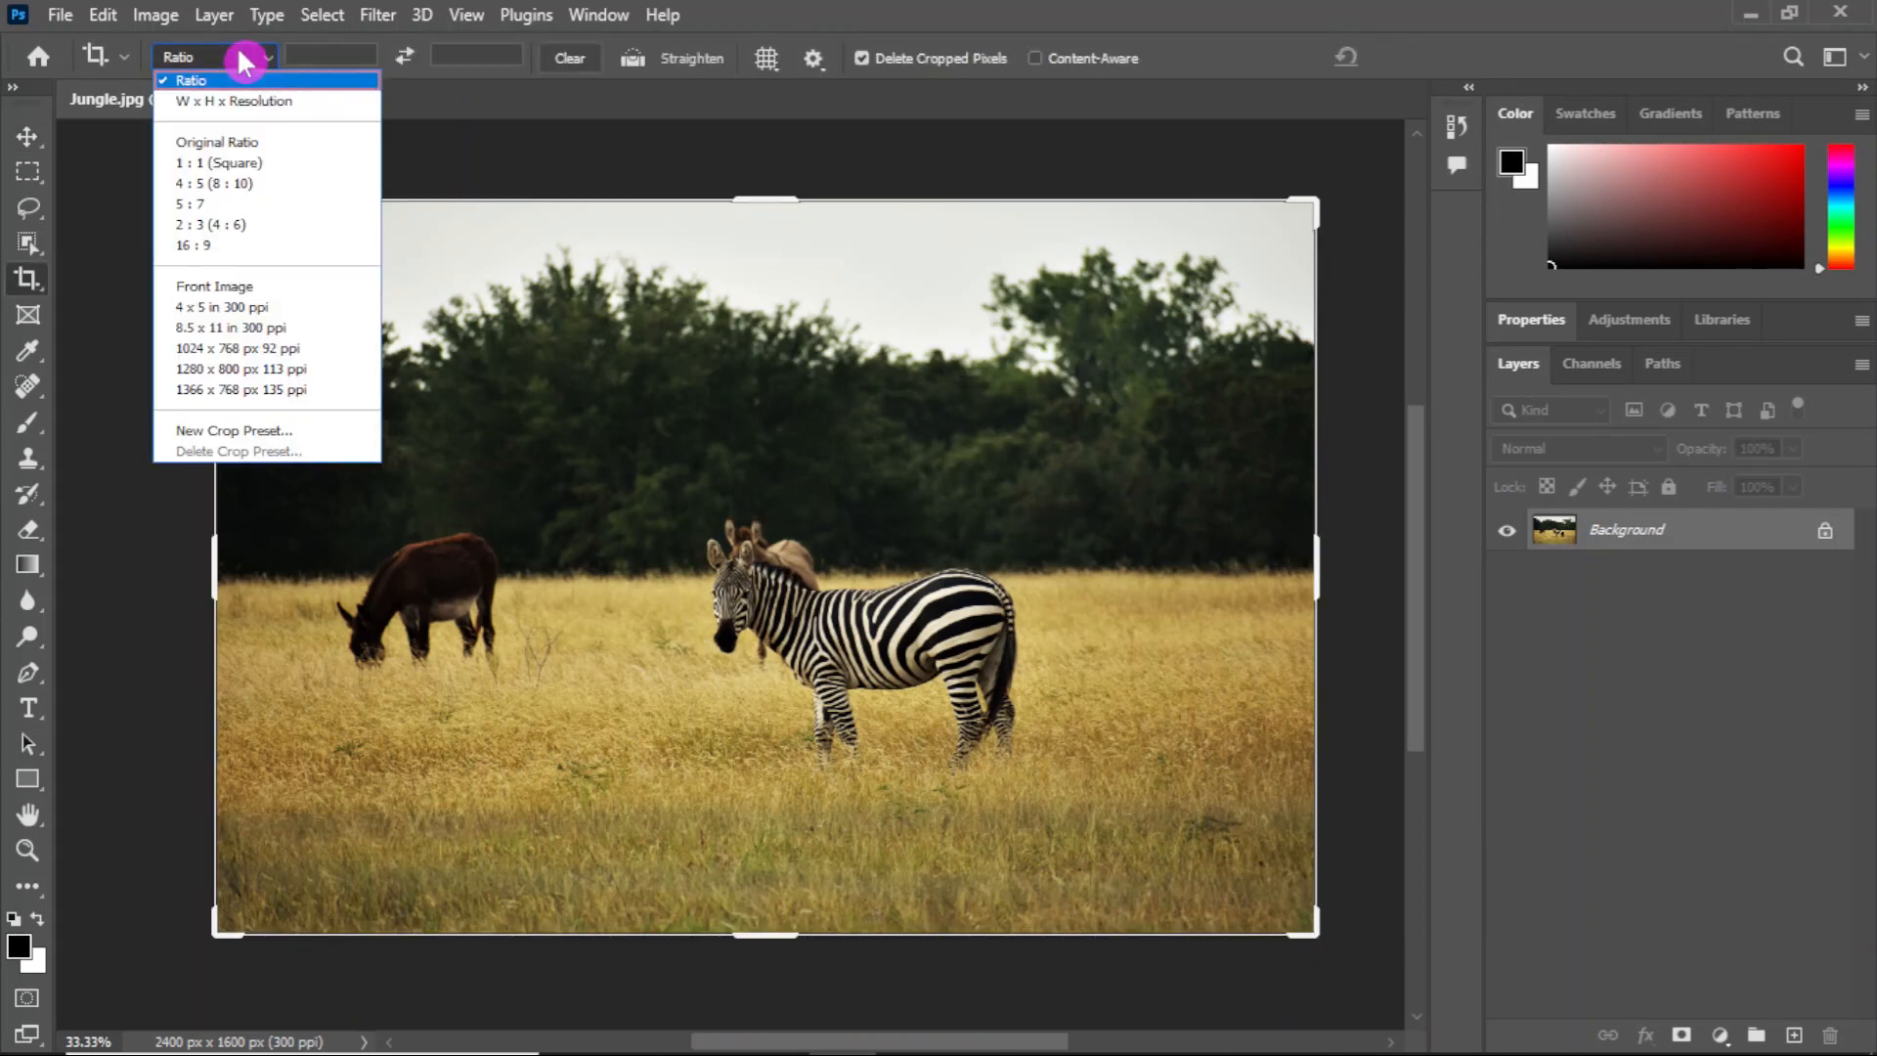
pyautogui.click(207, 191)
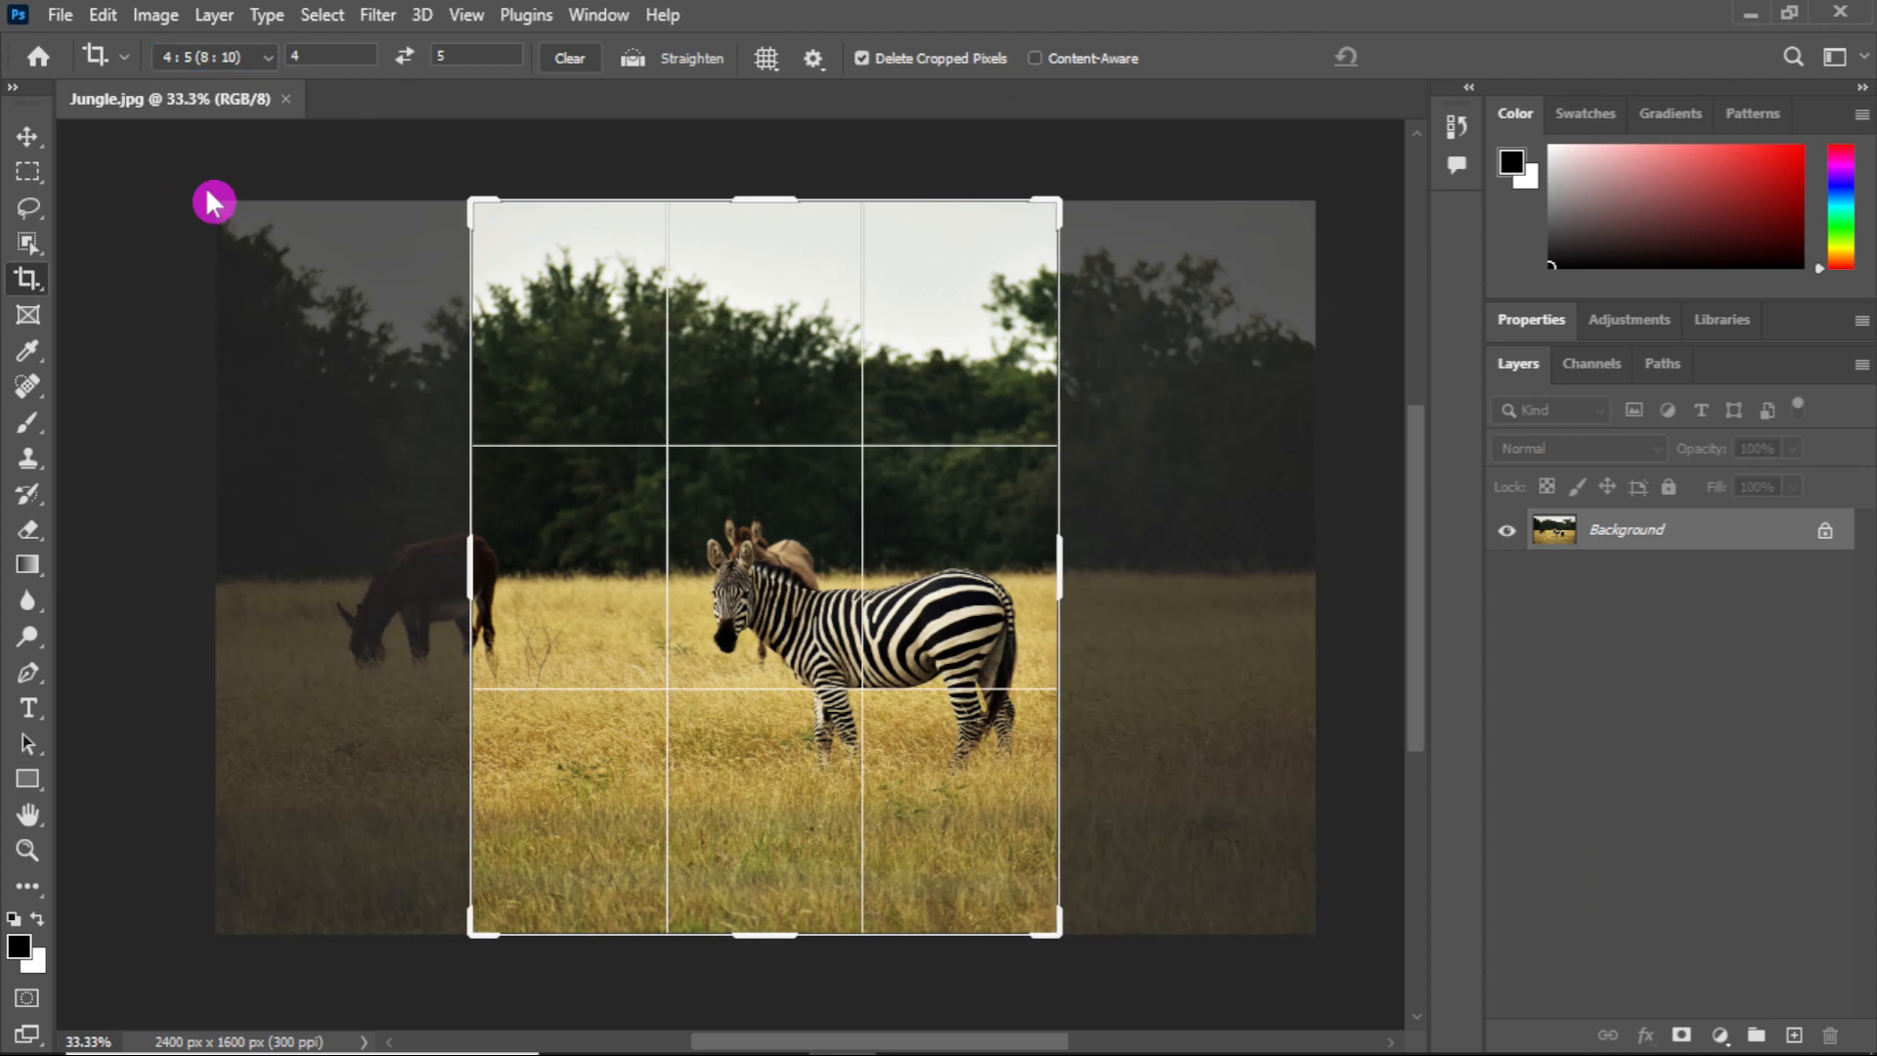
pyautogui.click(405, 56)
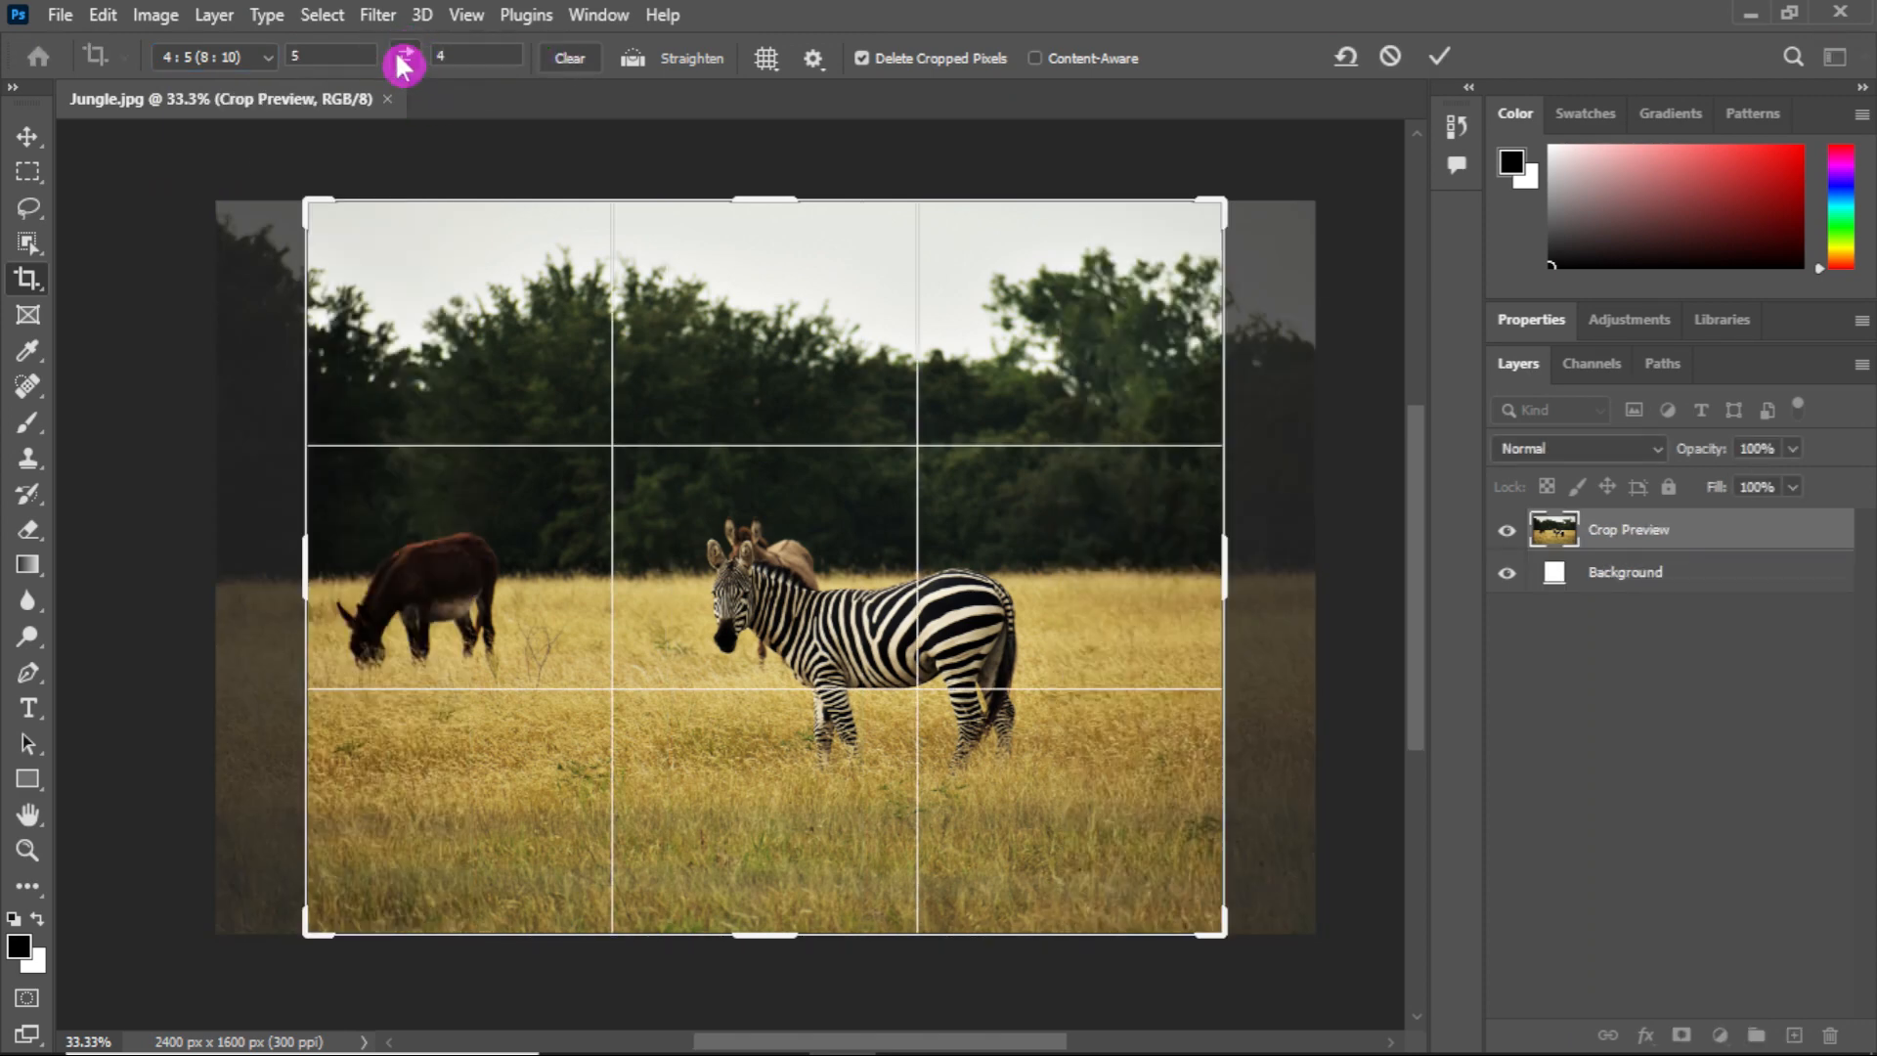
pyautogui.click(1445, 59)
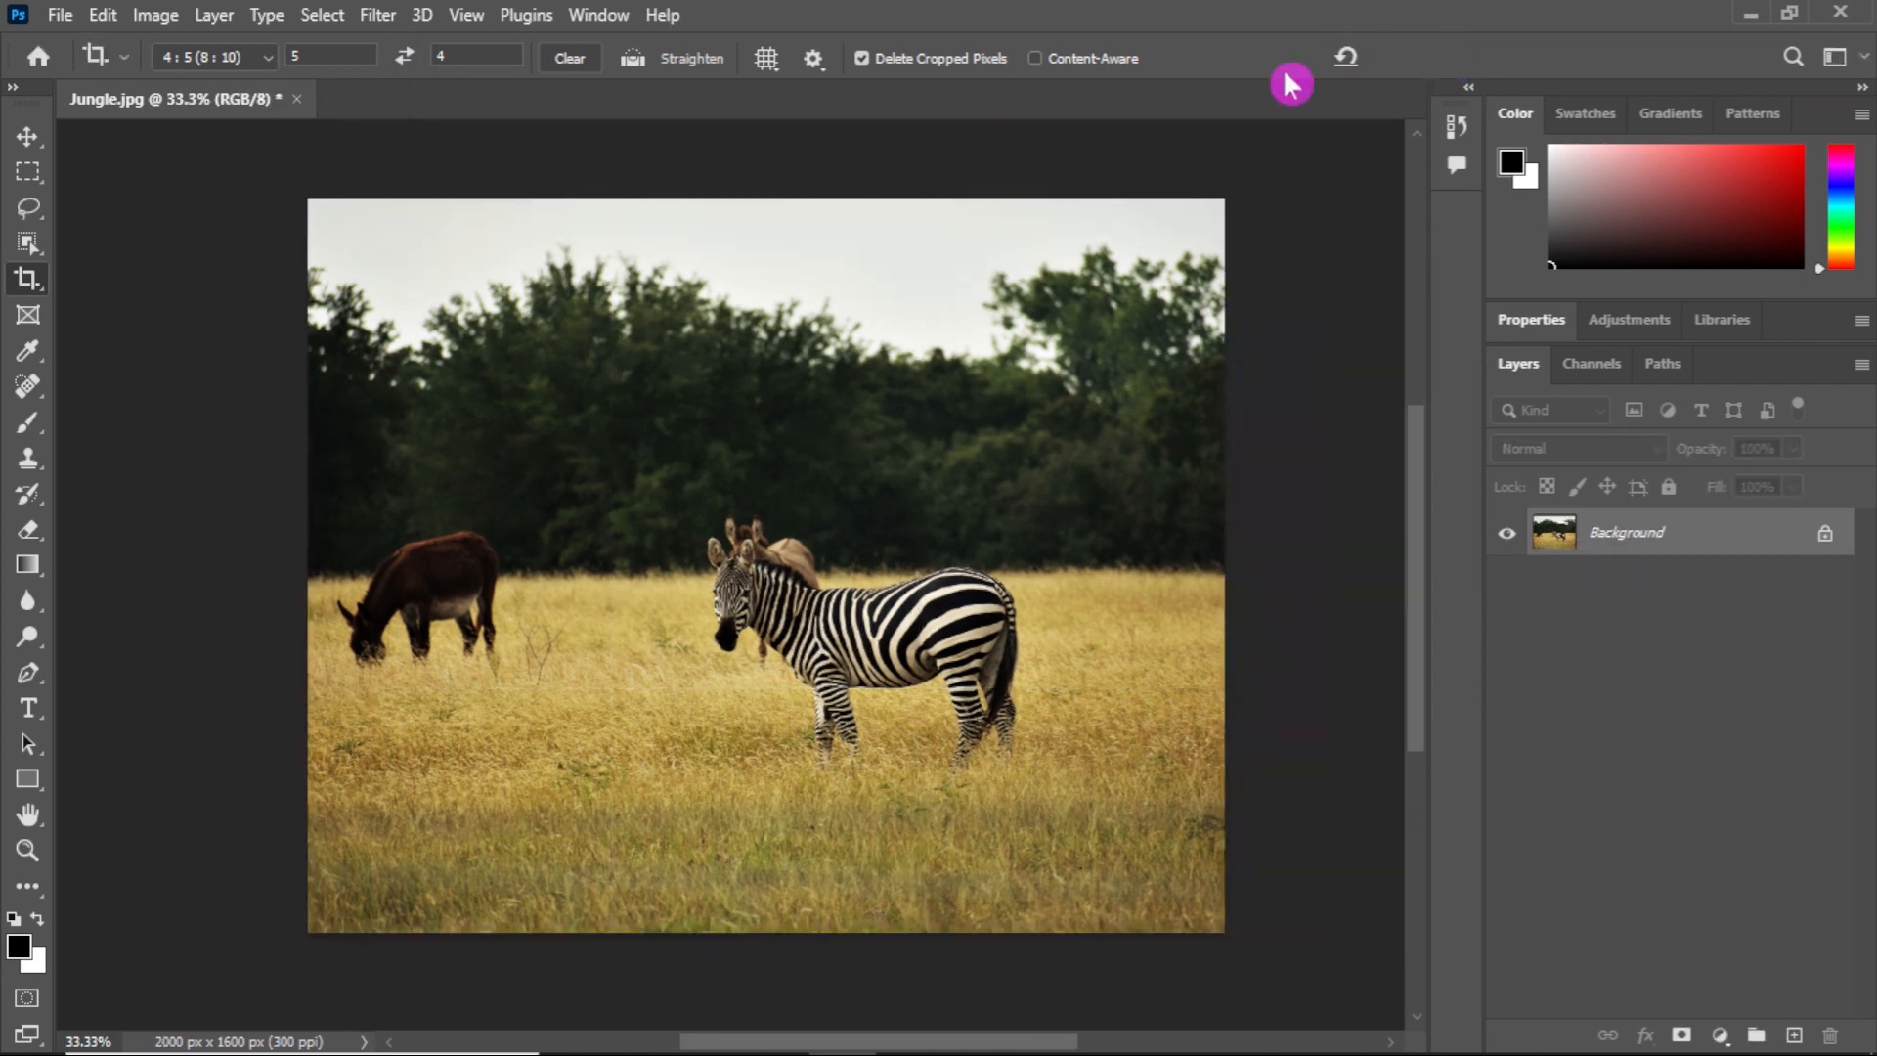
# Step: Try resizing the cropped image to 5 inches wide in Image Size, keeping the proportions linked, and discard the change
pyautogui.click(154, 17)
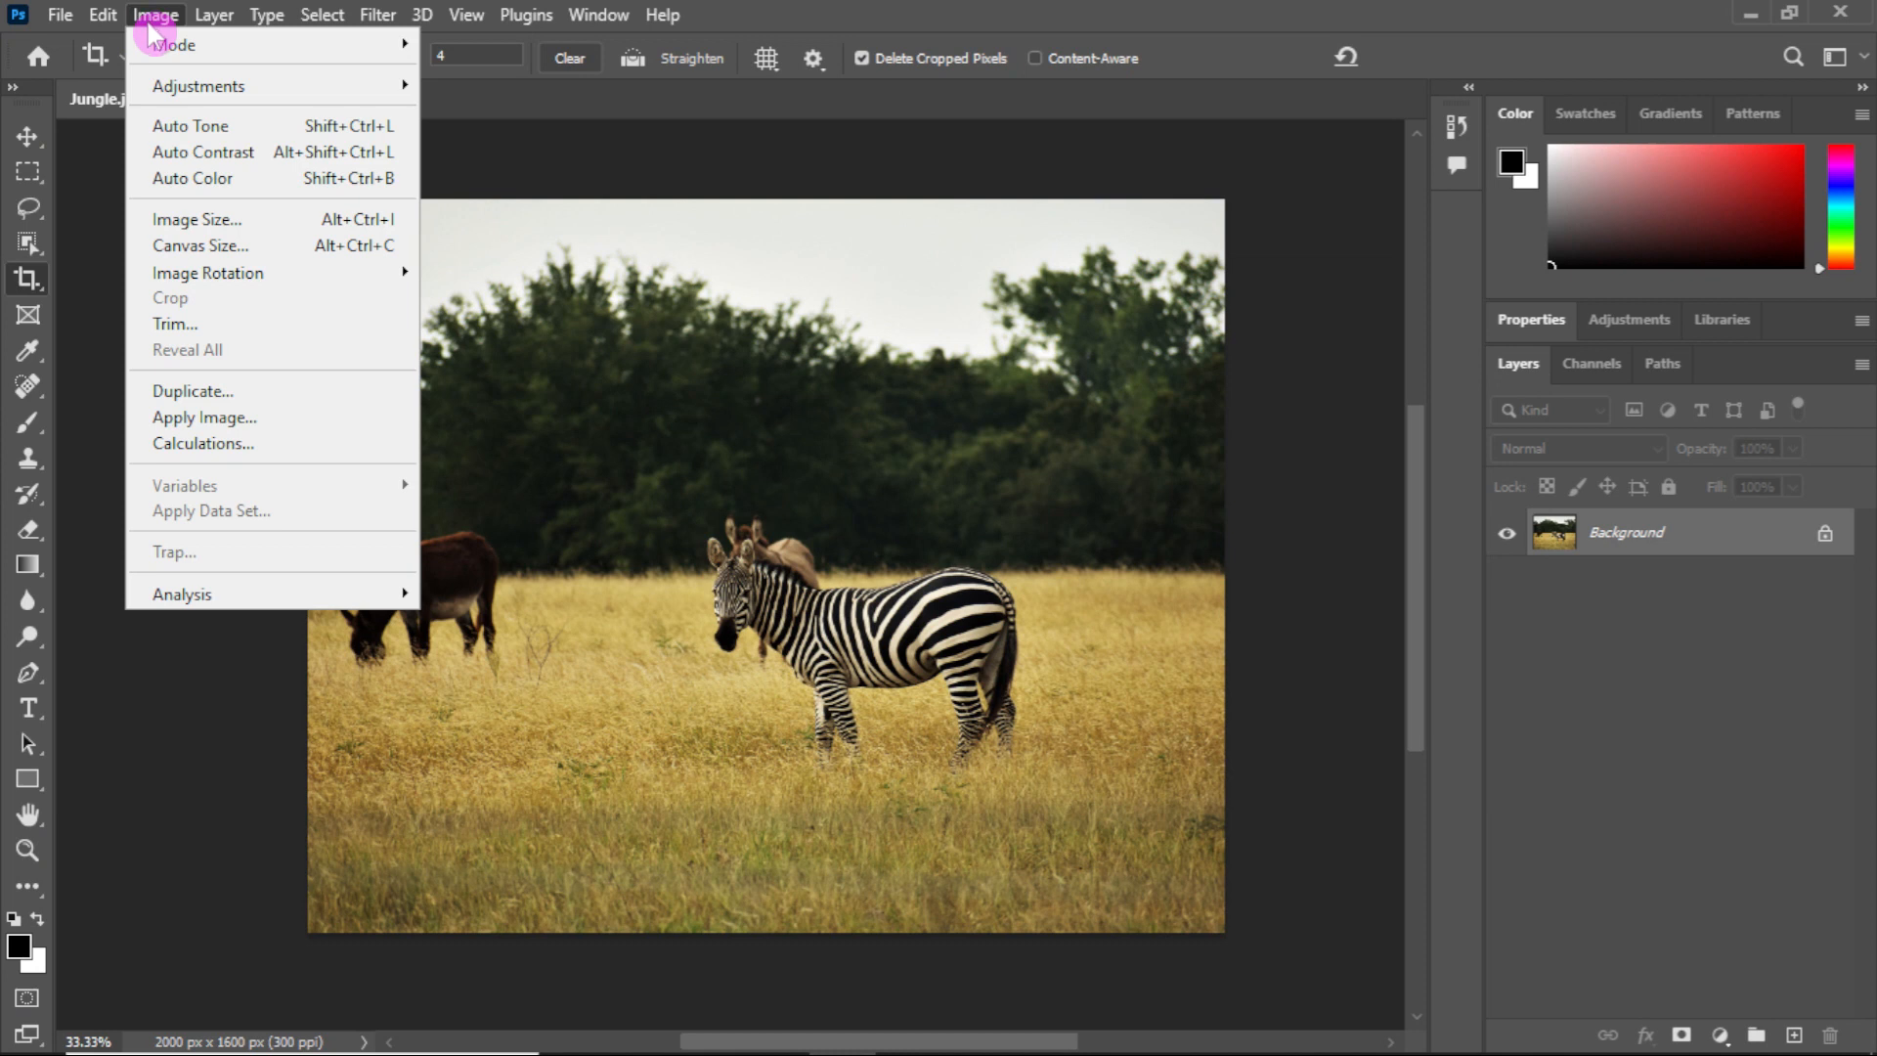
pyautogui.click(188, 219)
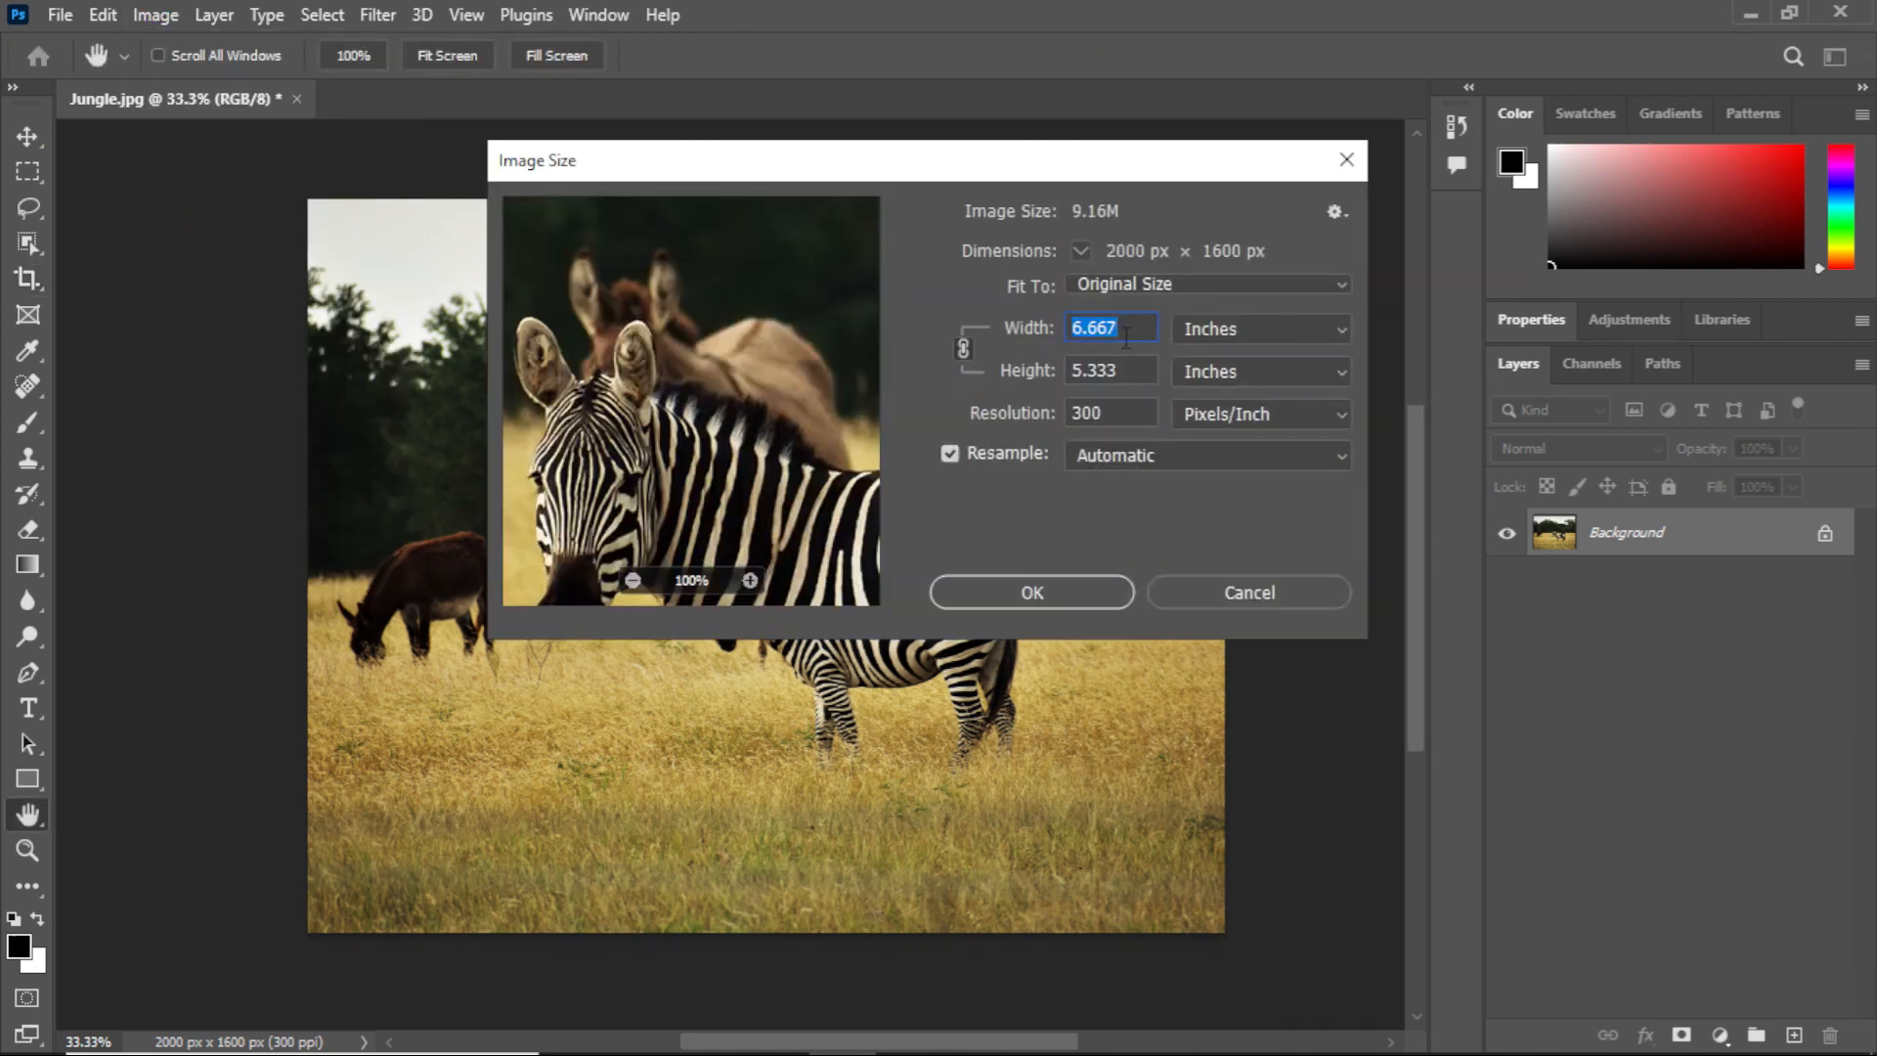
pyautogui.write('5')
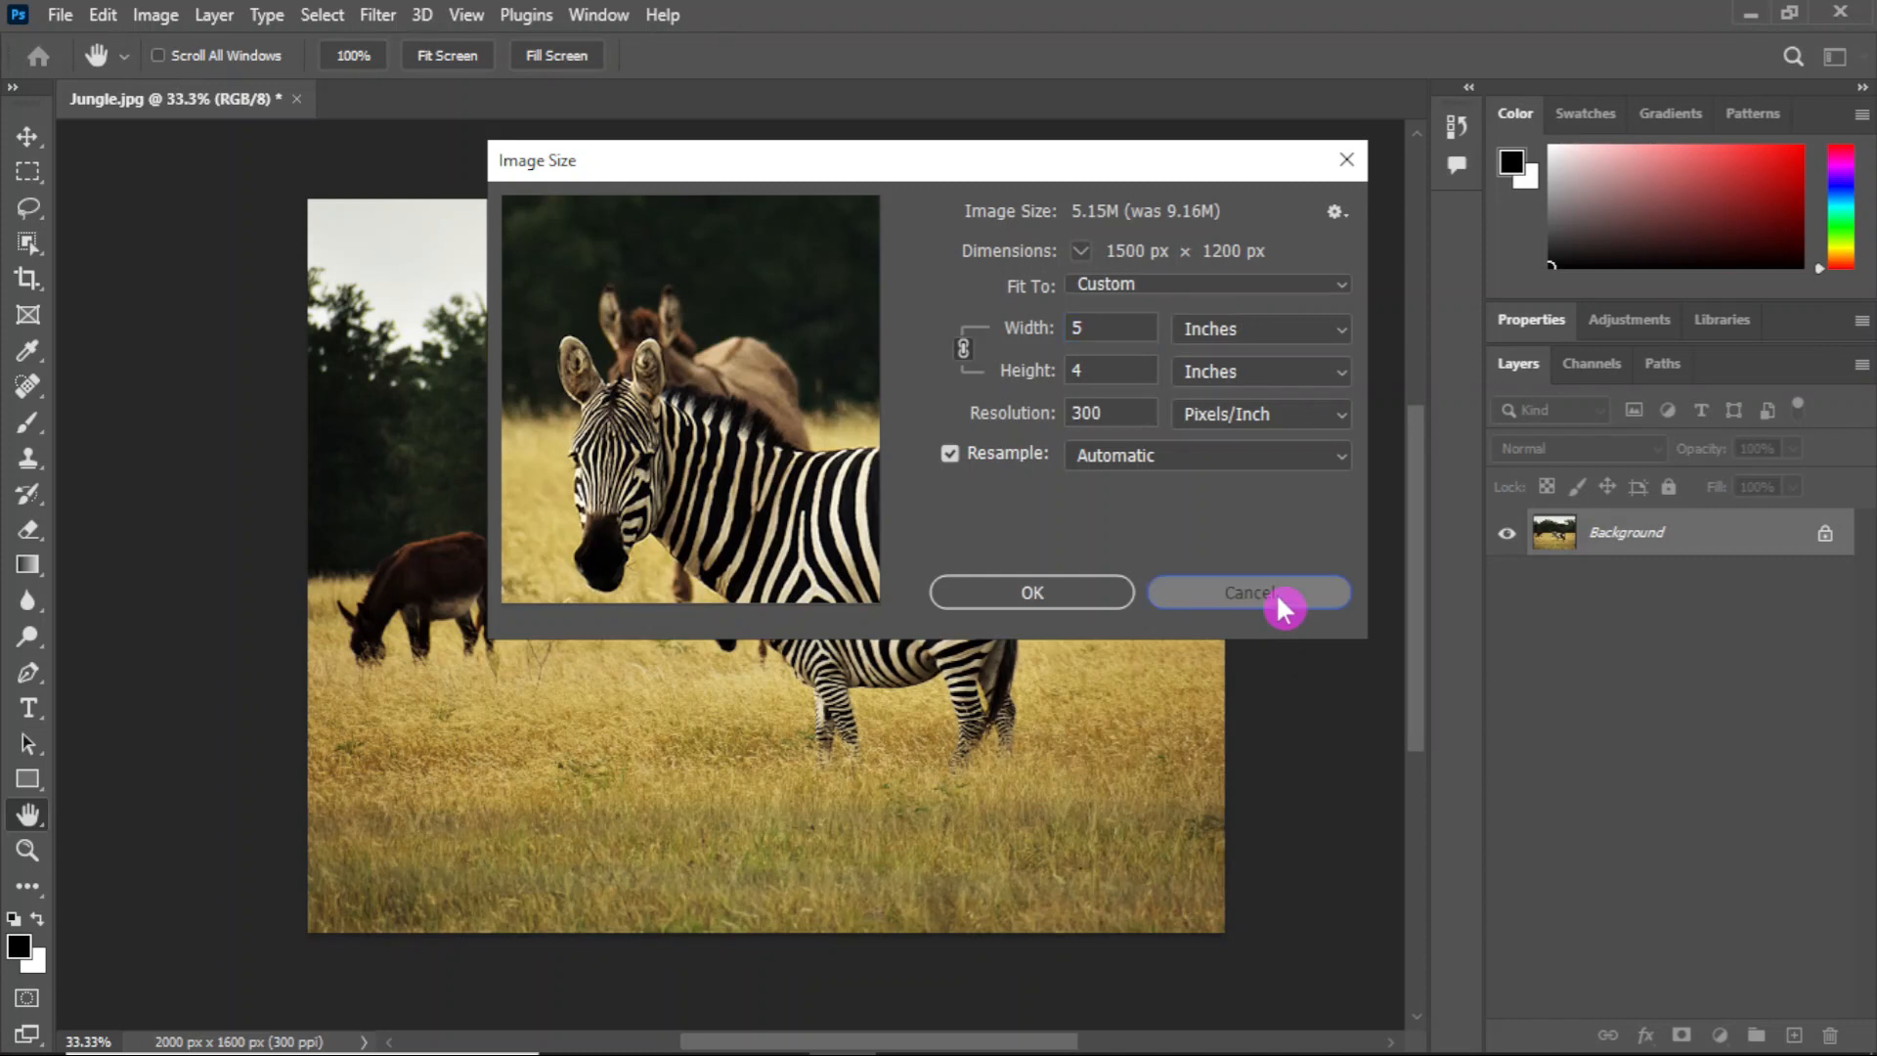
pyautogui.click(1249, 593)
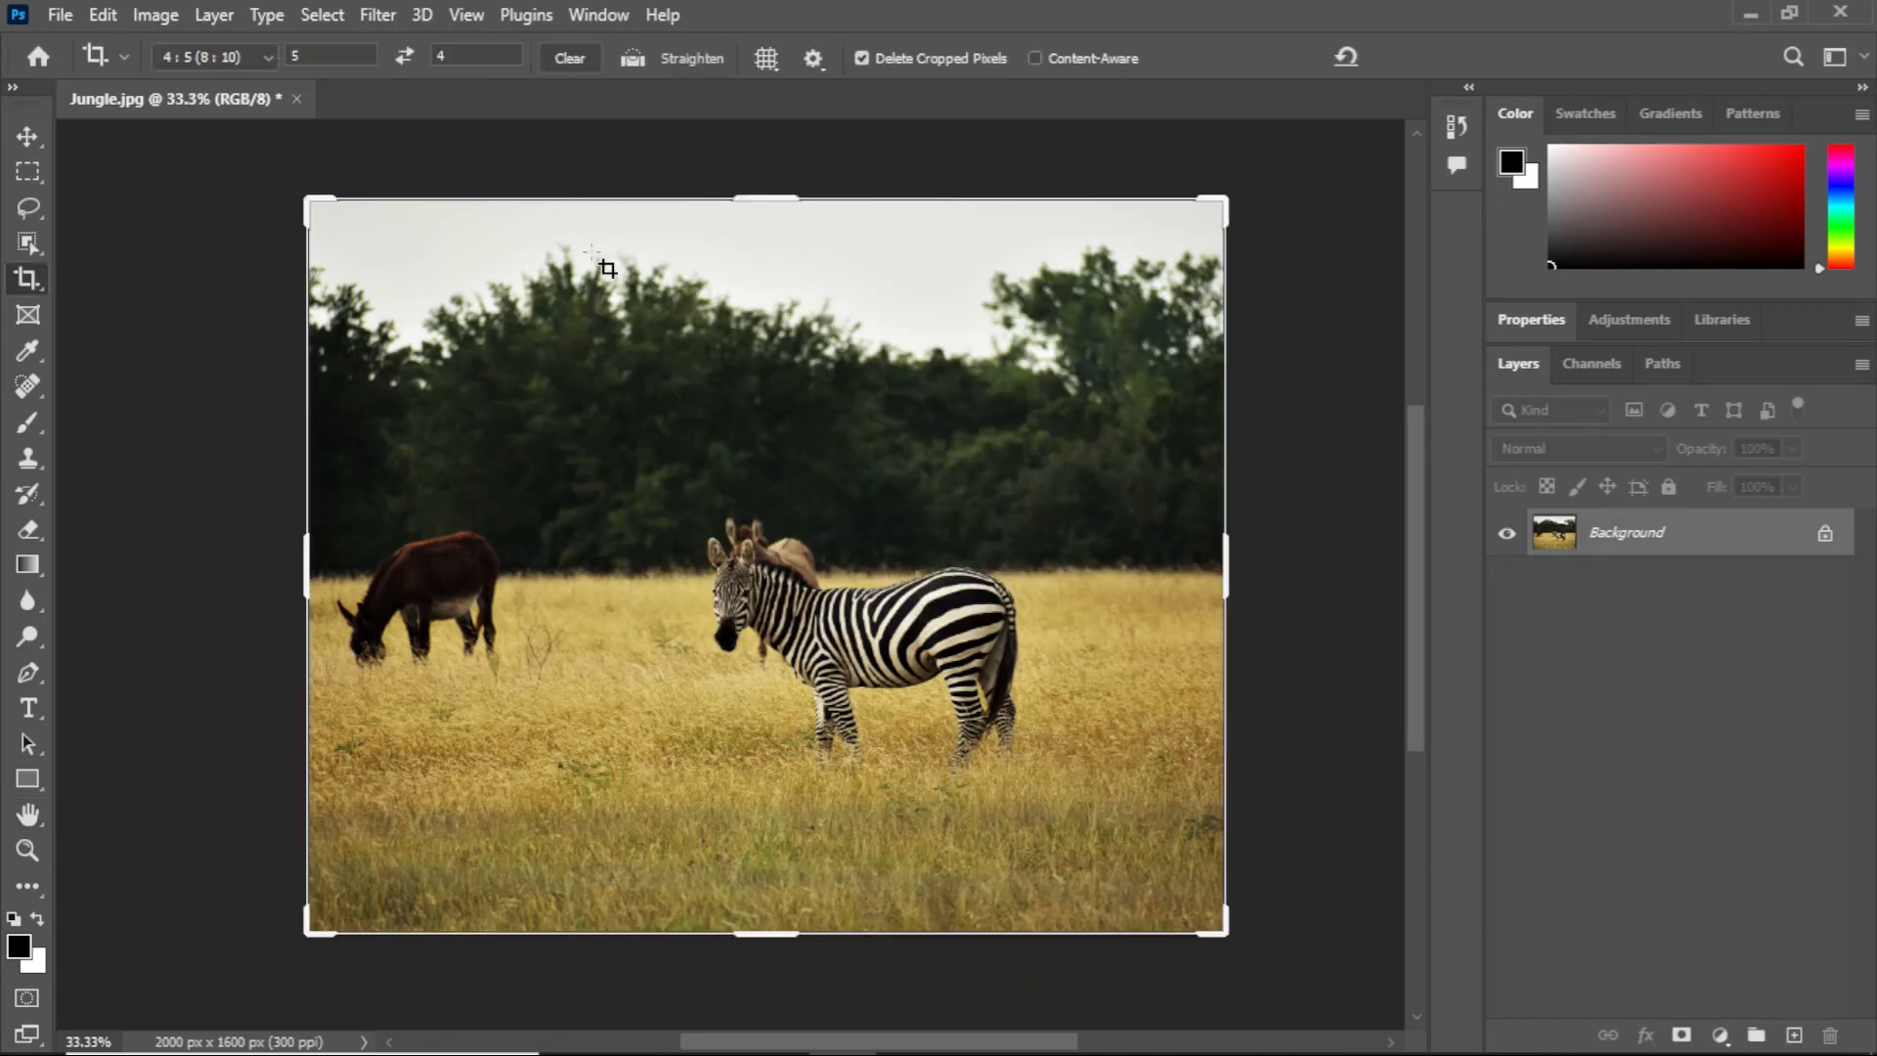
# Step: Revert Jungle.jpg to its last saved state
pyautogui.click(60, 14)
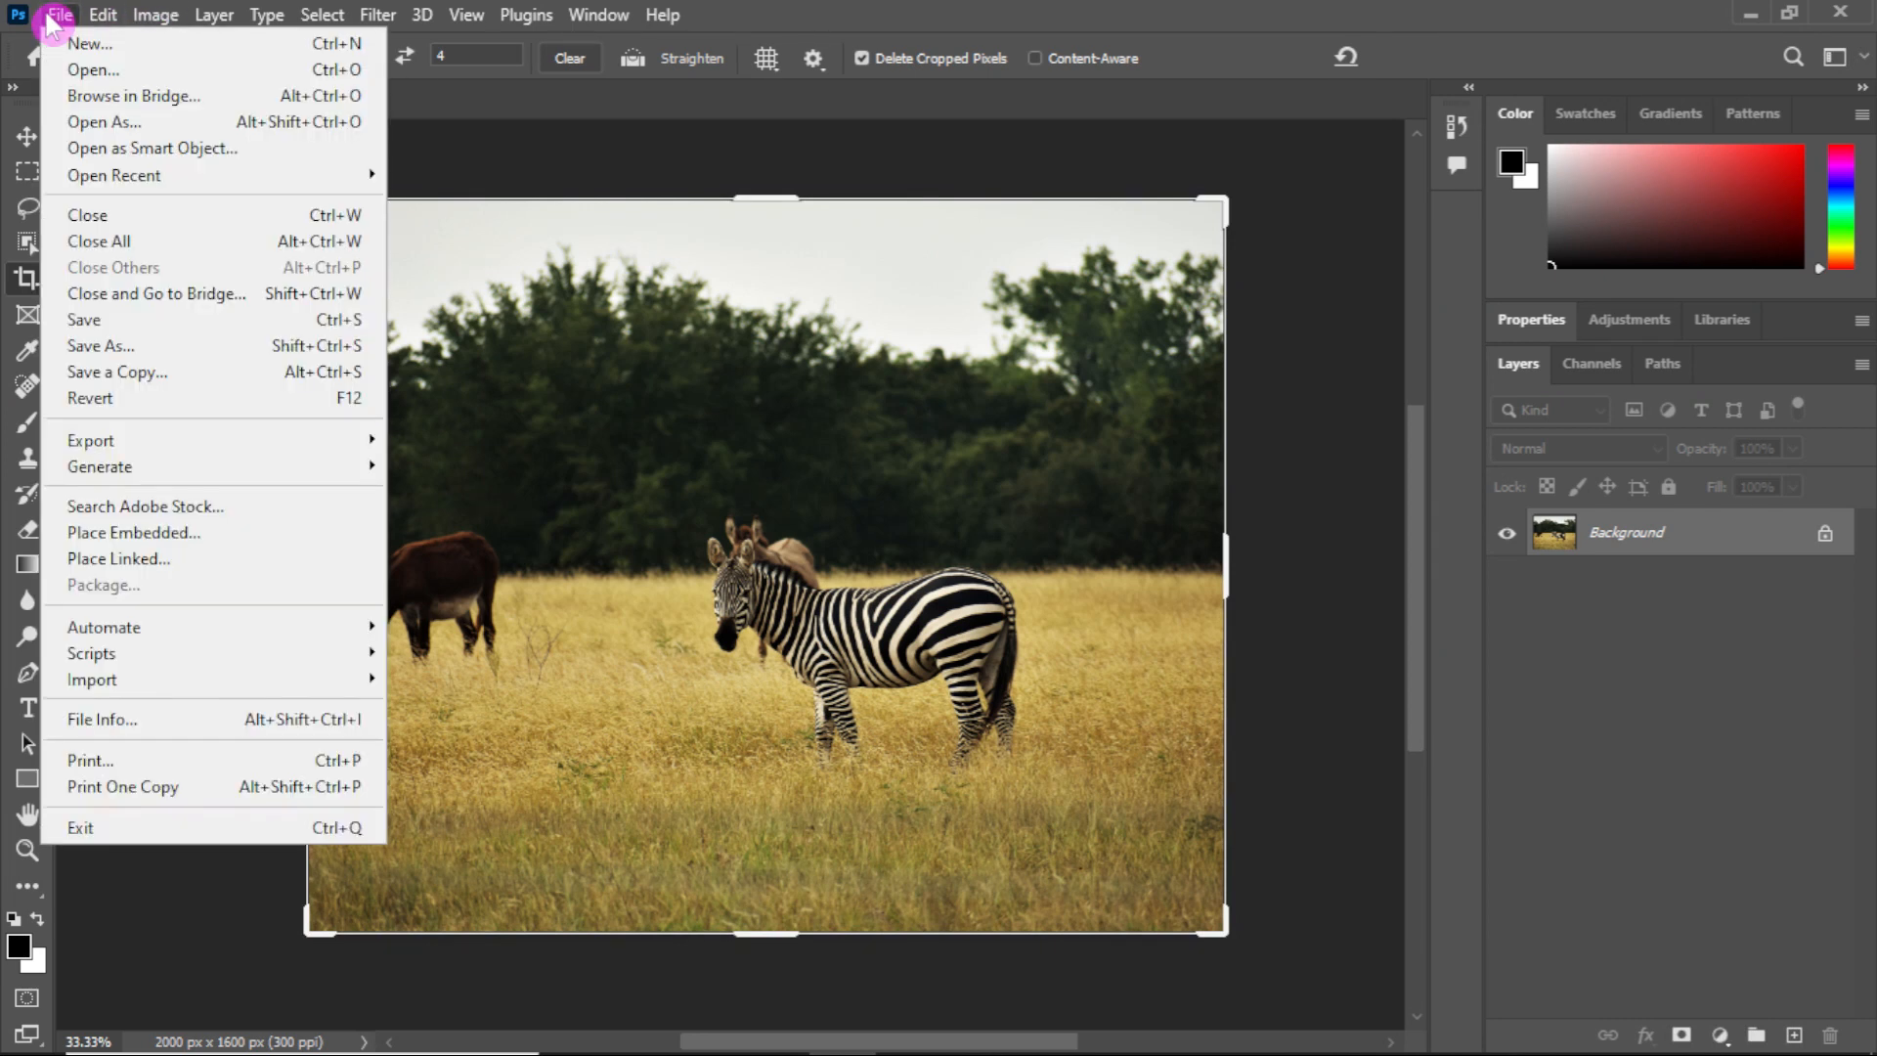
pyautogui.click(102, 398)
# Step: Set the Crop tool to W x H x Resolution with 5 in width, 4 in height and 300 px/in
pyautogui.press('c')
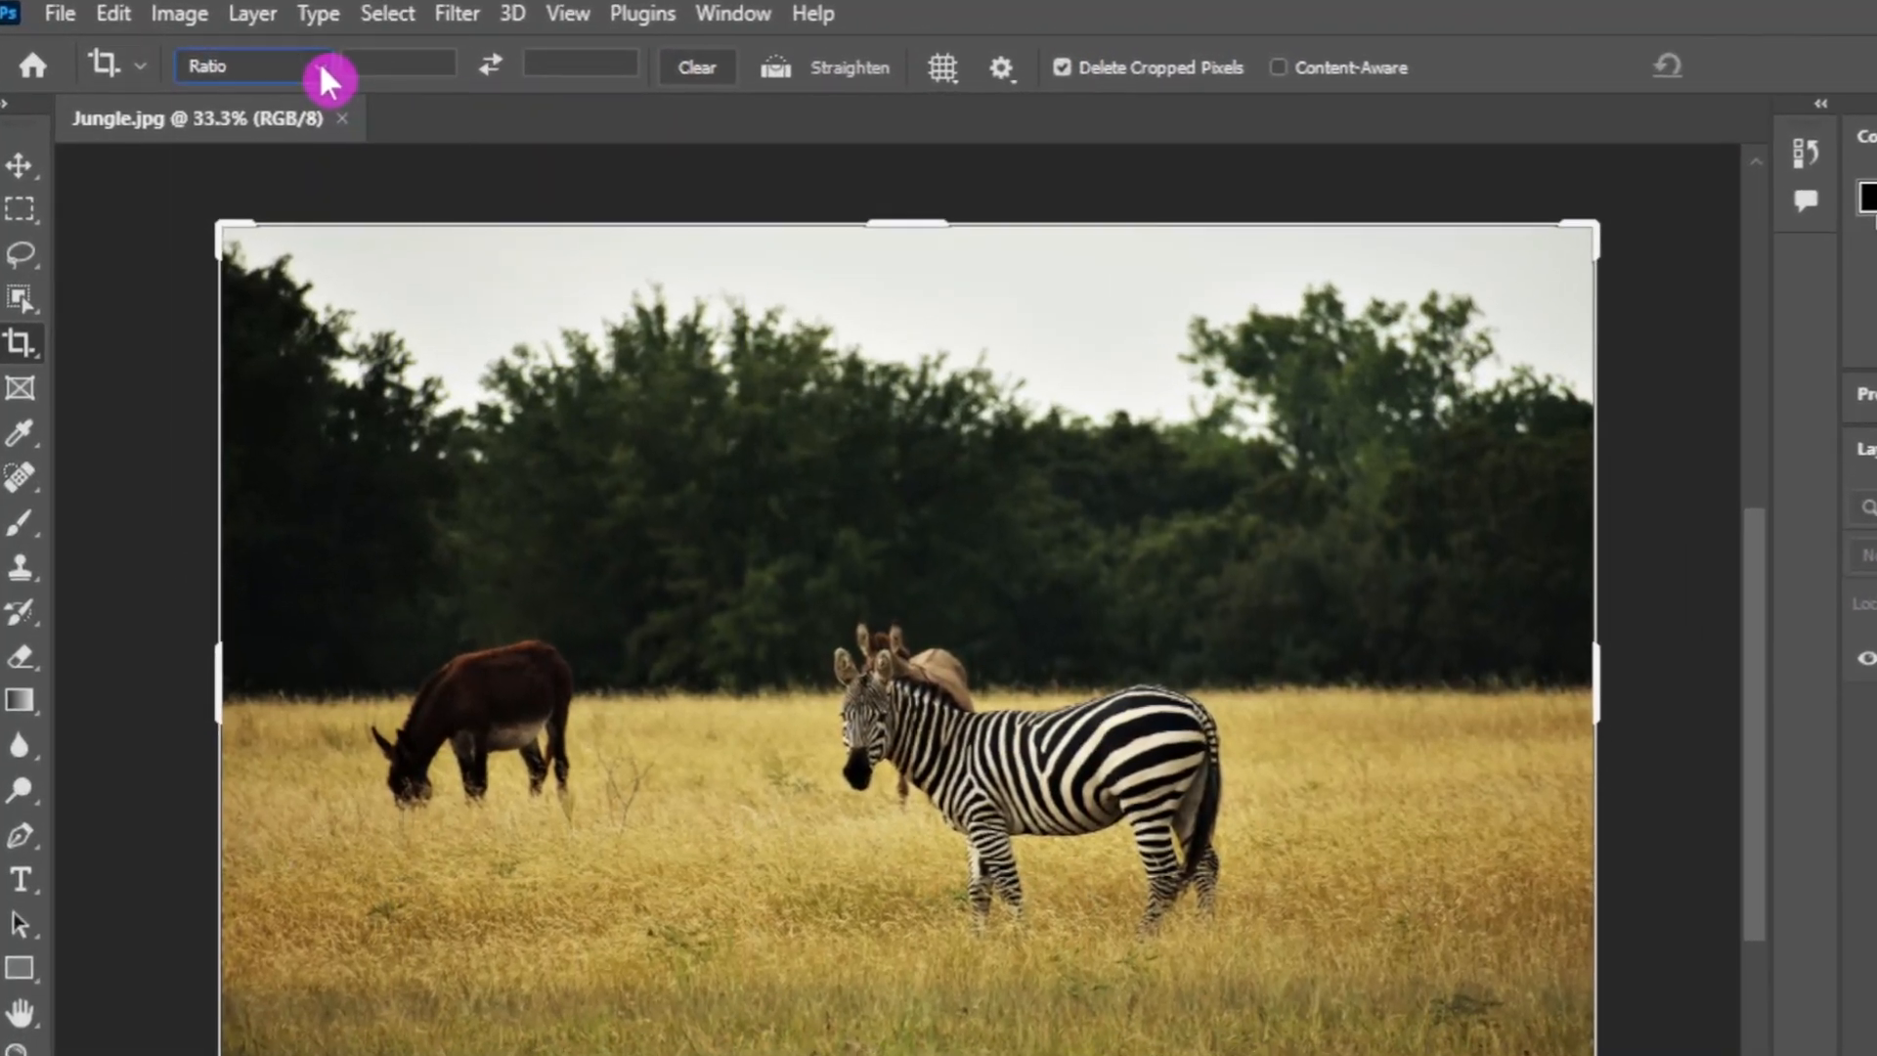
pyautogui.click(319, 64)
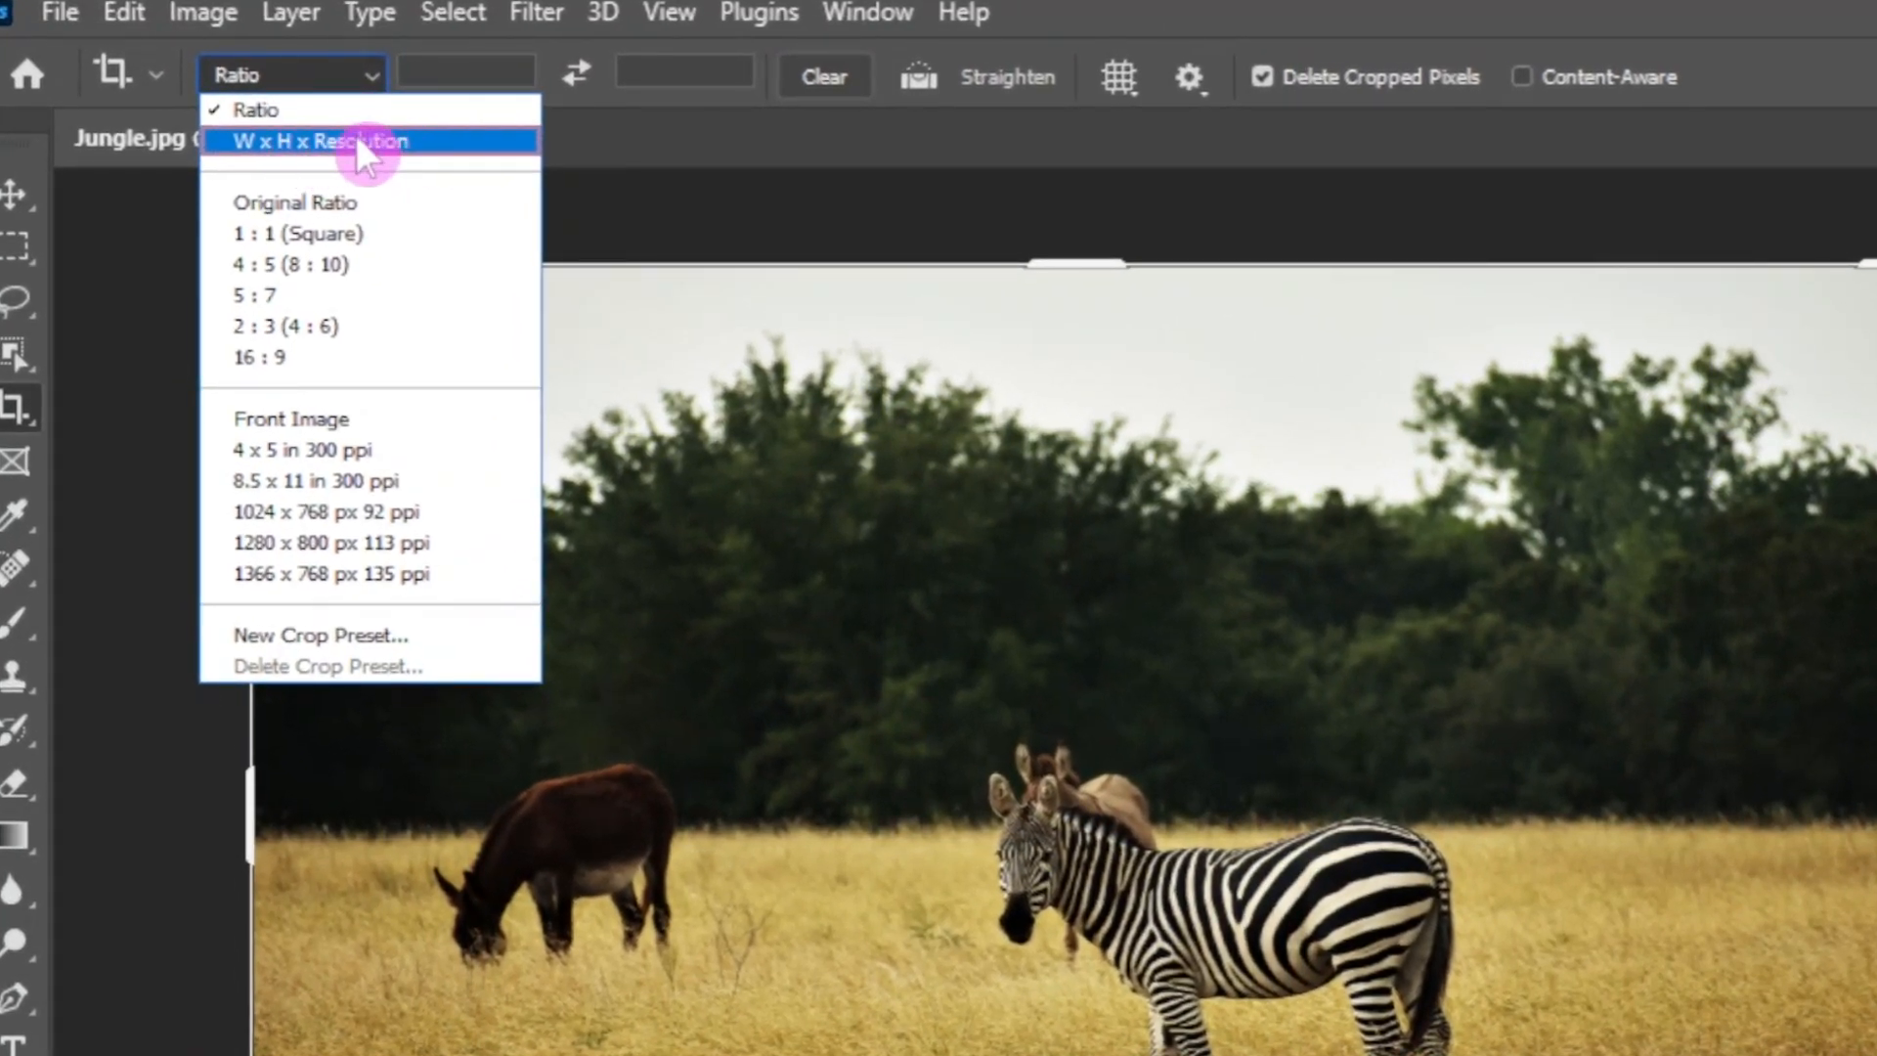
pyautogui.click(356, 140)
pyautogui.click(450, 74)
pyautogui.write('5in')
pyautogui.press('Tab')
pyautogui.write('4in')
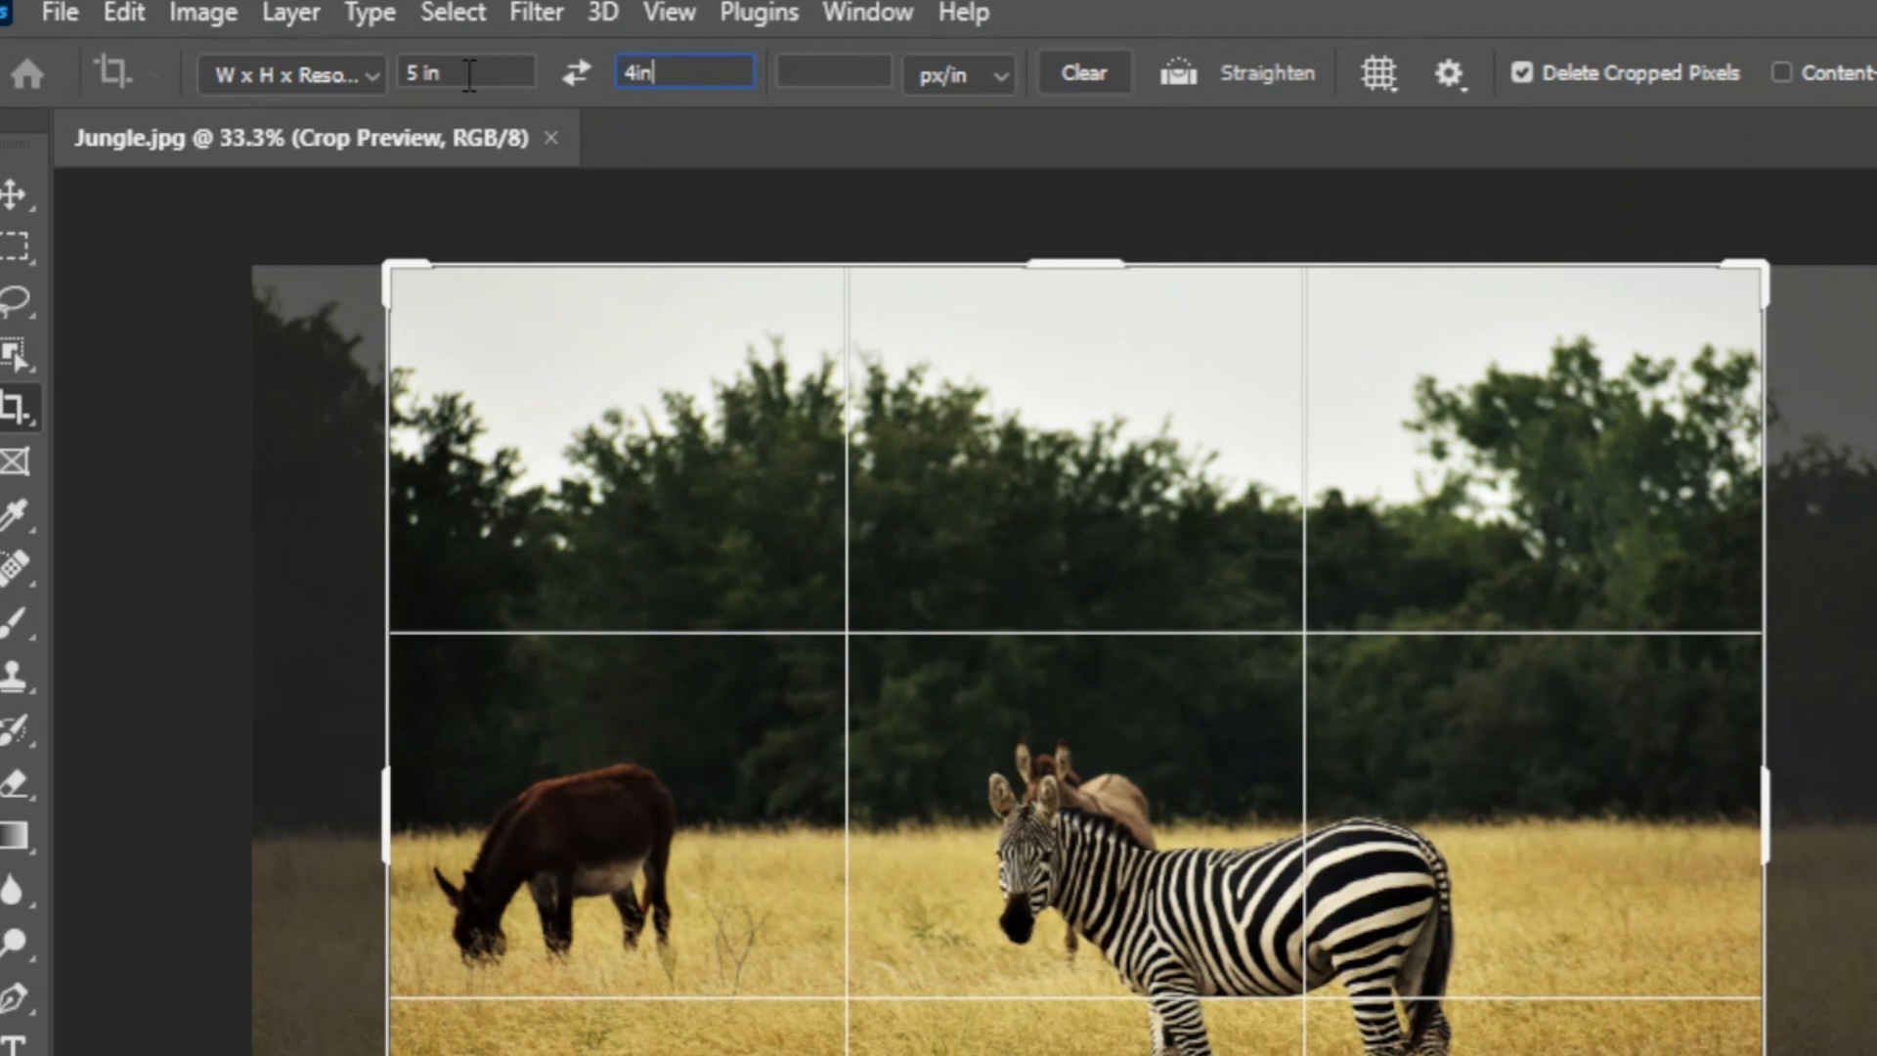
pyautogui.press('Tab')
pyautogui.write('300')
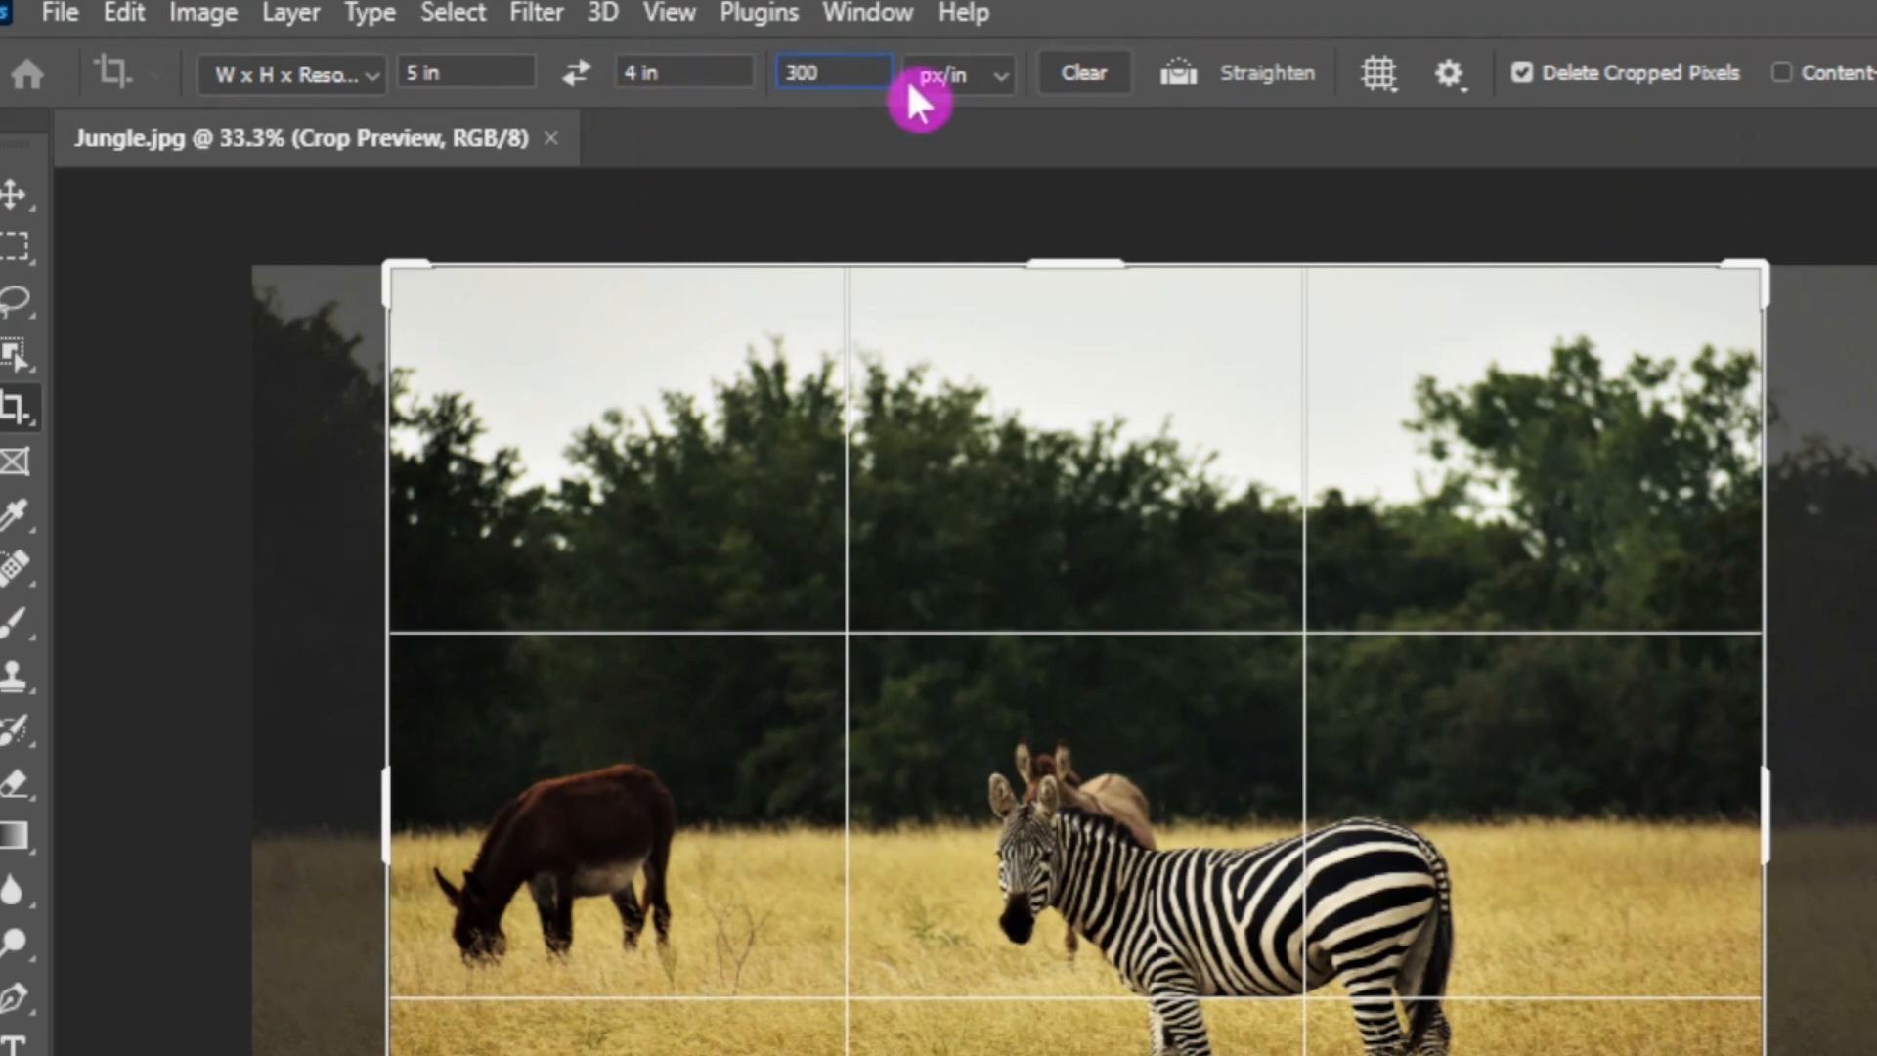
pyautogui.click(944, 80)
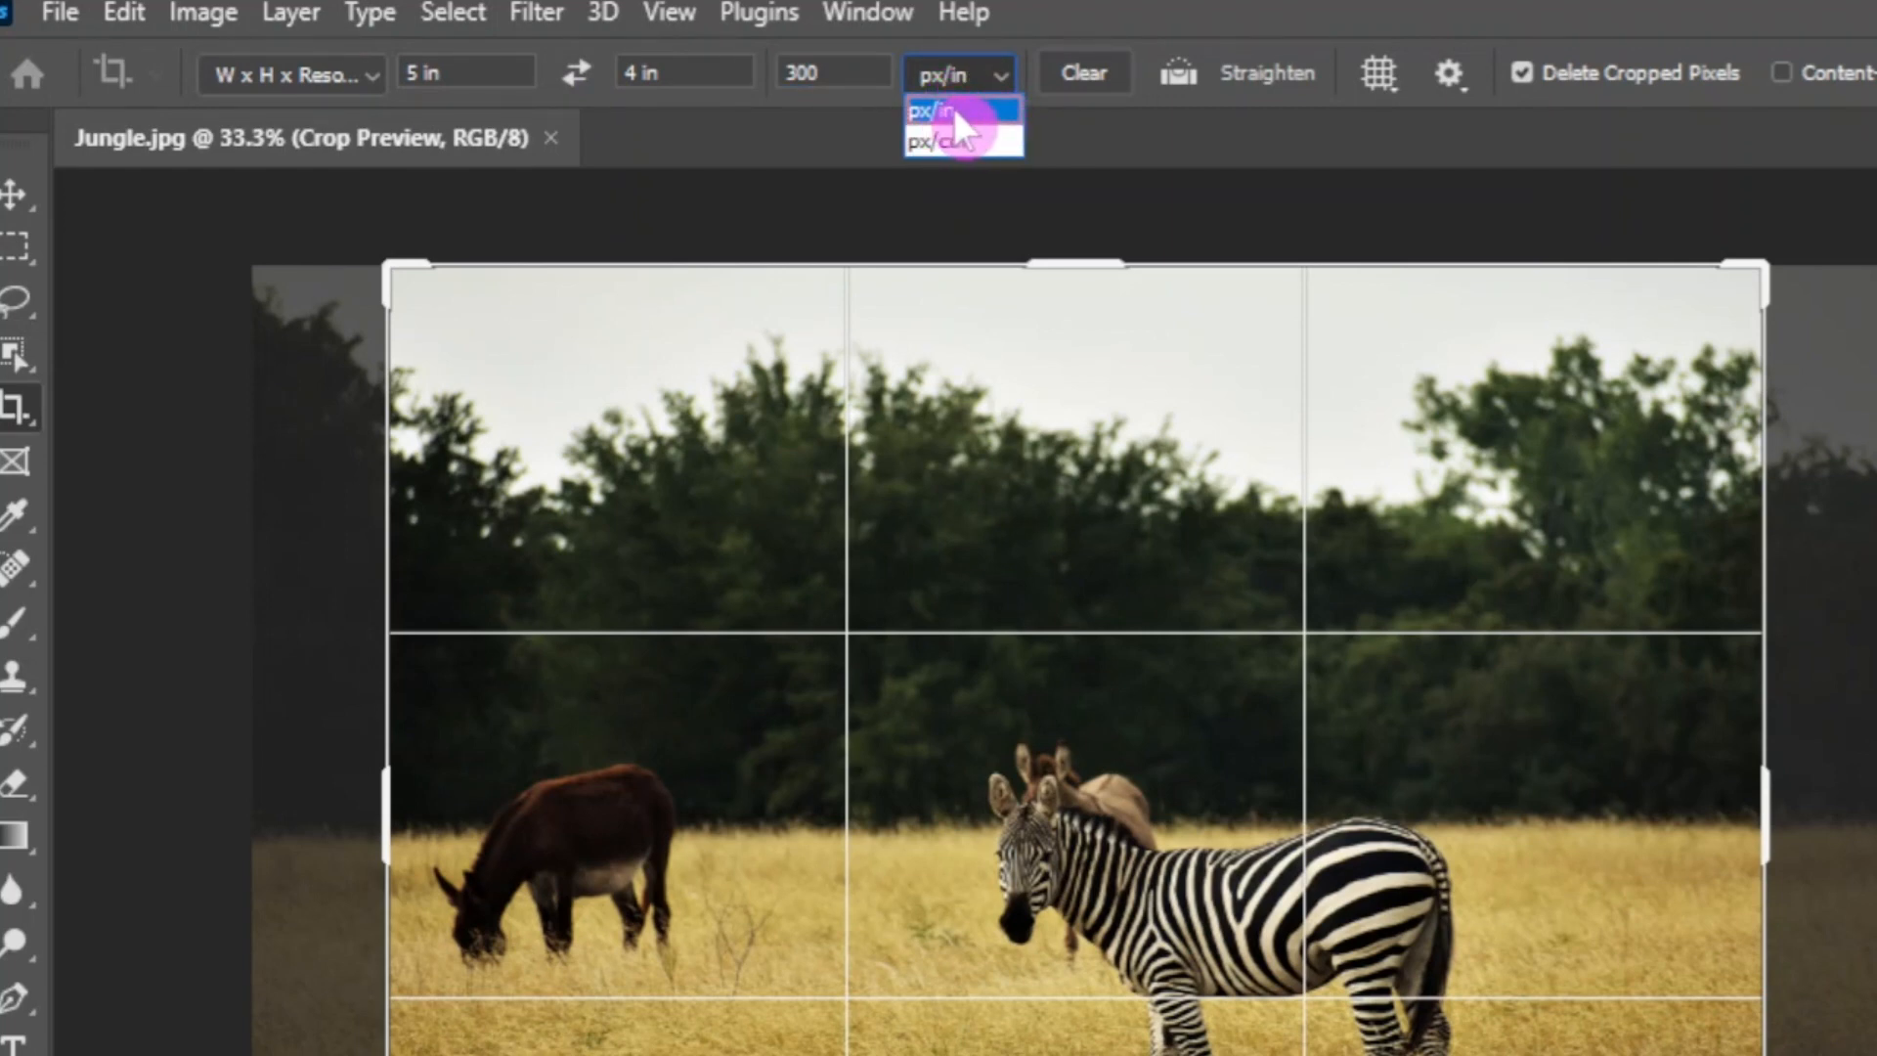
pyautogui.click(968, 113)
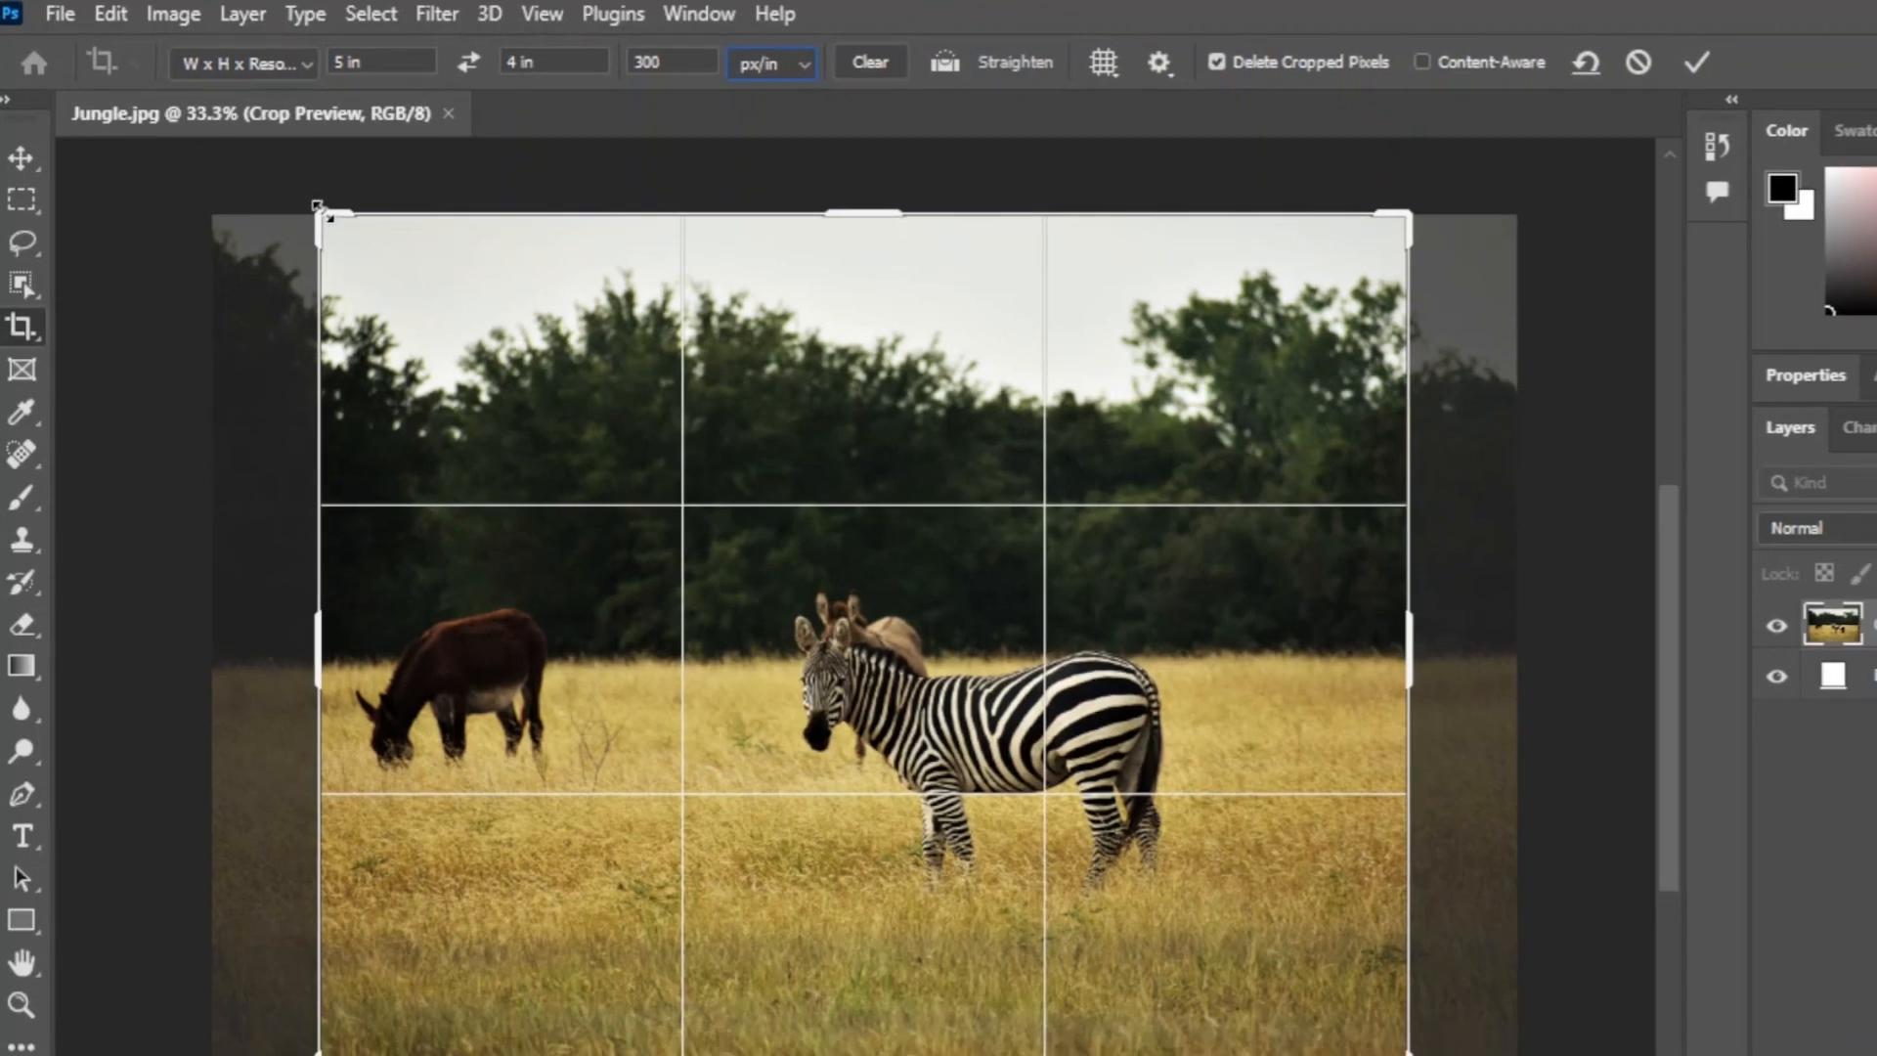
# Step: Shrink the crop area, reposition it around the zebra, and apply the crop
pyautogui.moveTo(367, 249); pyautogui.dragTo(442, 315)
pyautogui.moveTo(732, 501); pyautogui.dragTo(794, 636)
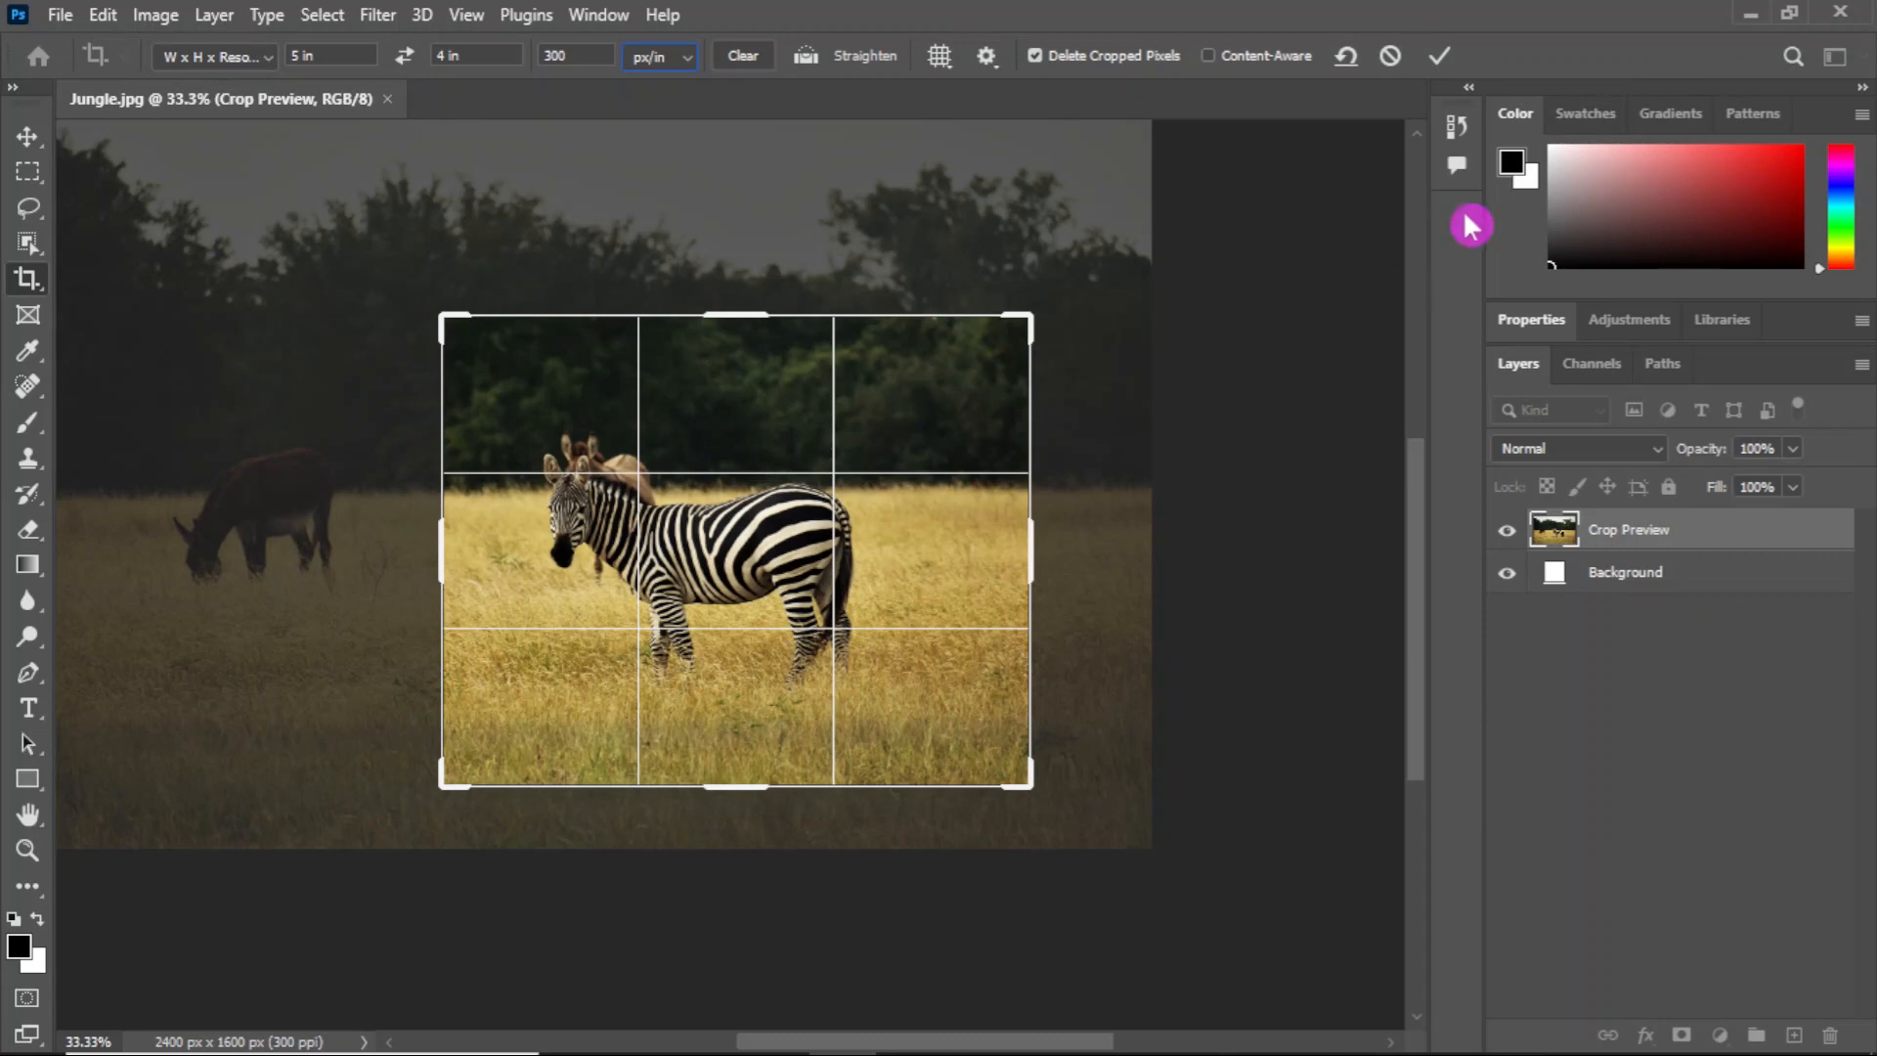
pyautogui.click(1435, 61)
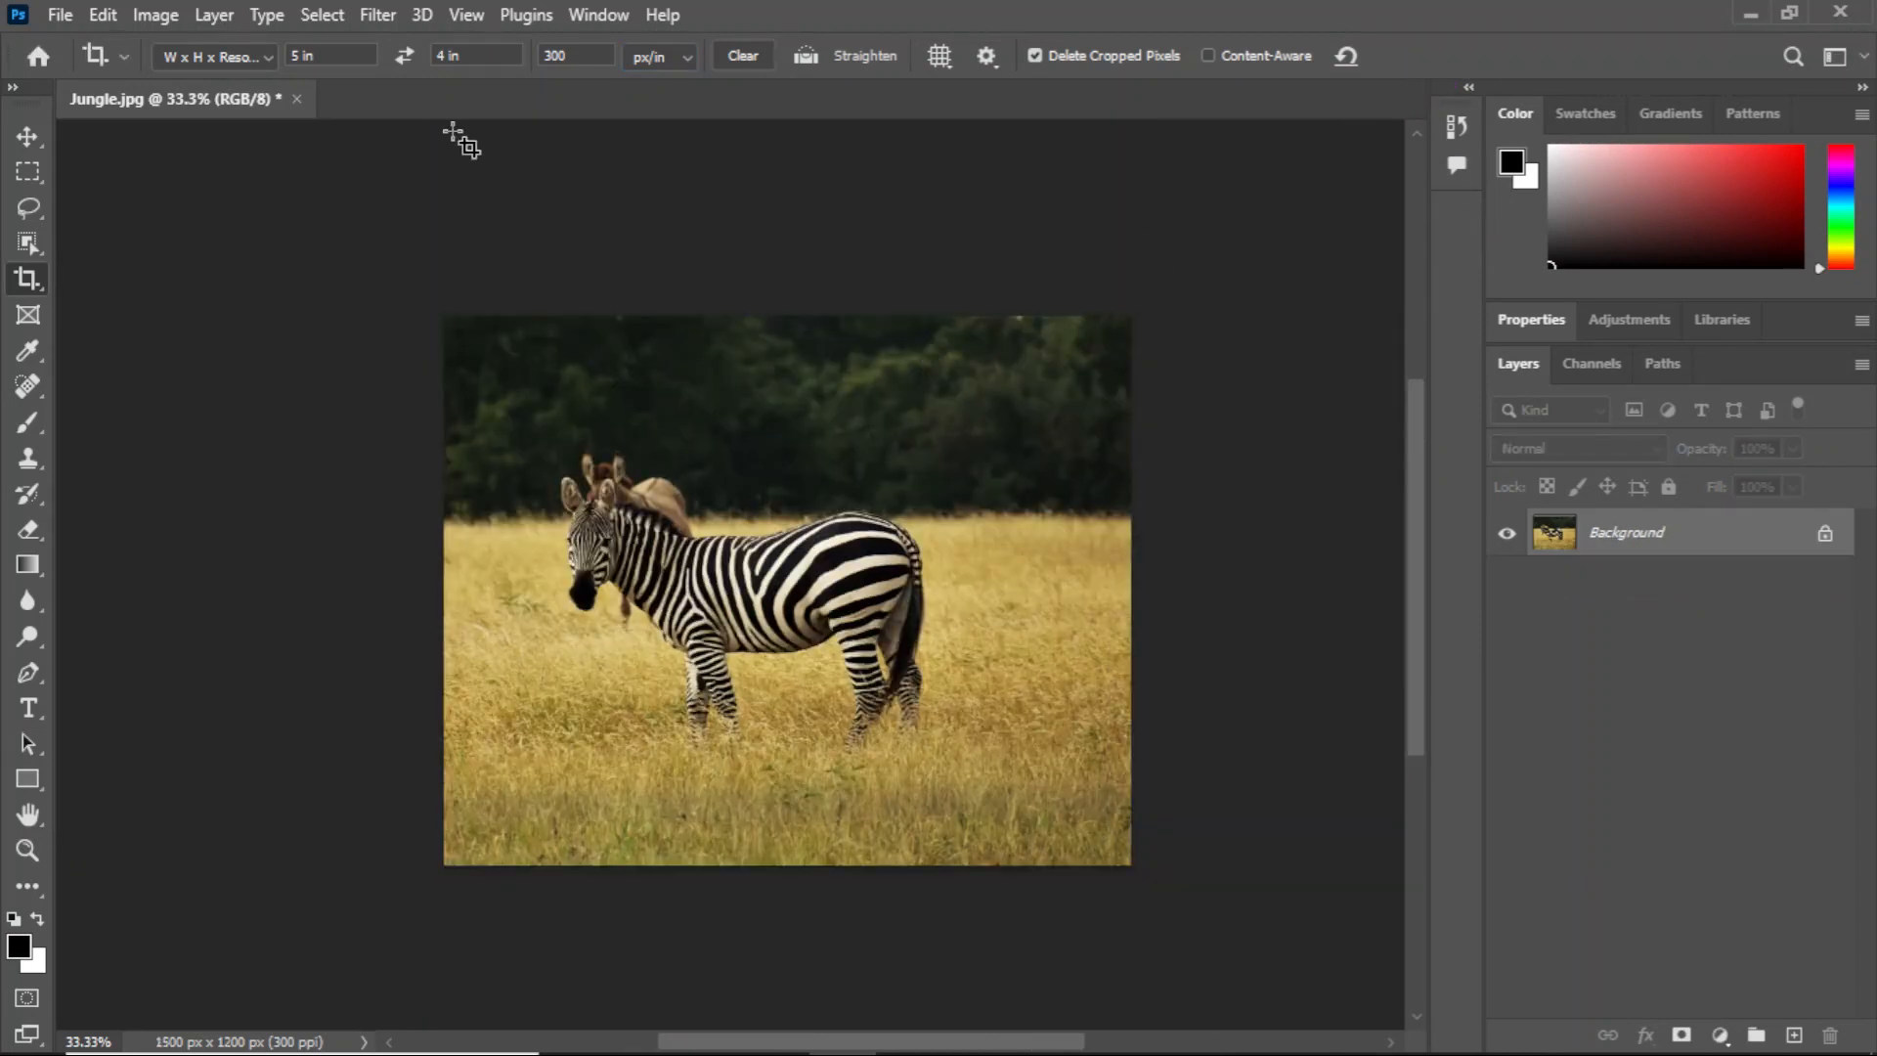
# Step: Restore the full uncropped image by reverting Jungle.jpg to its saved version
pyautogui.click(29, 139)
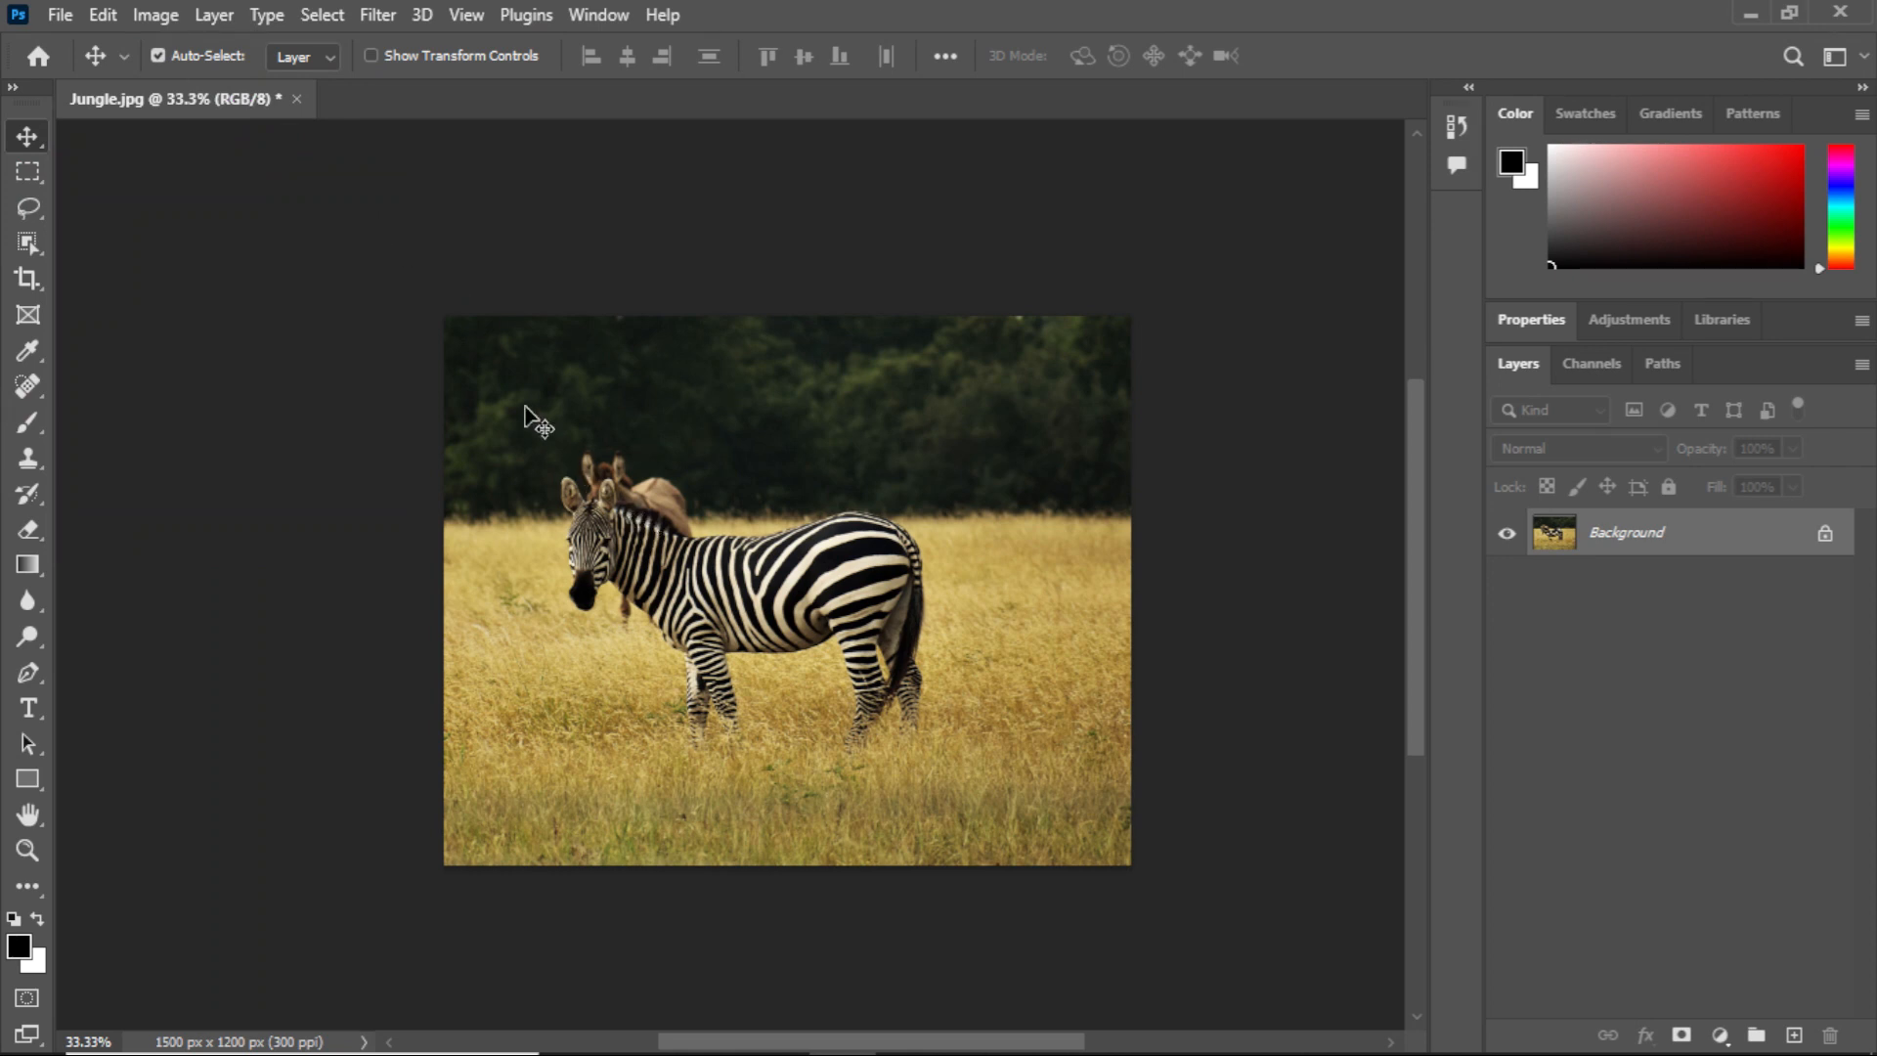
pyautogui.press('F12')
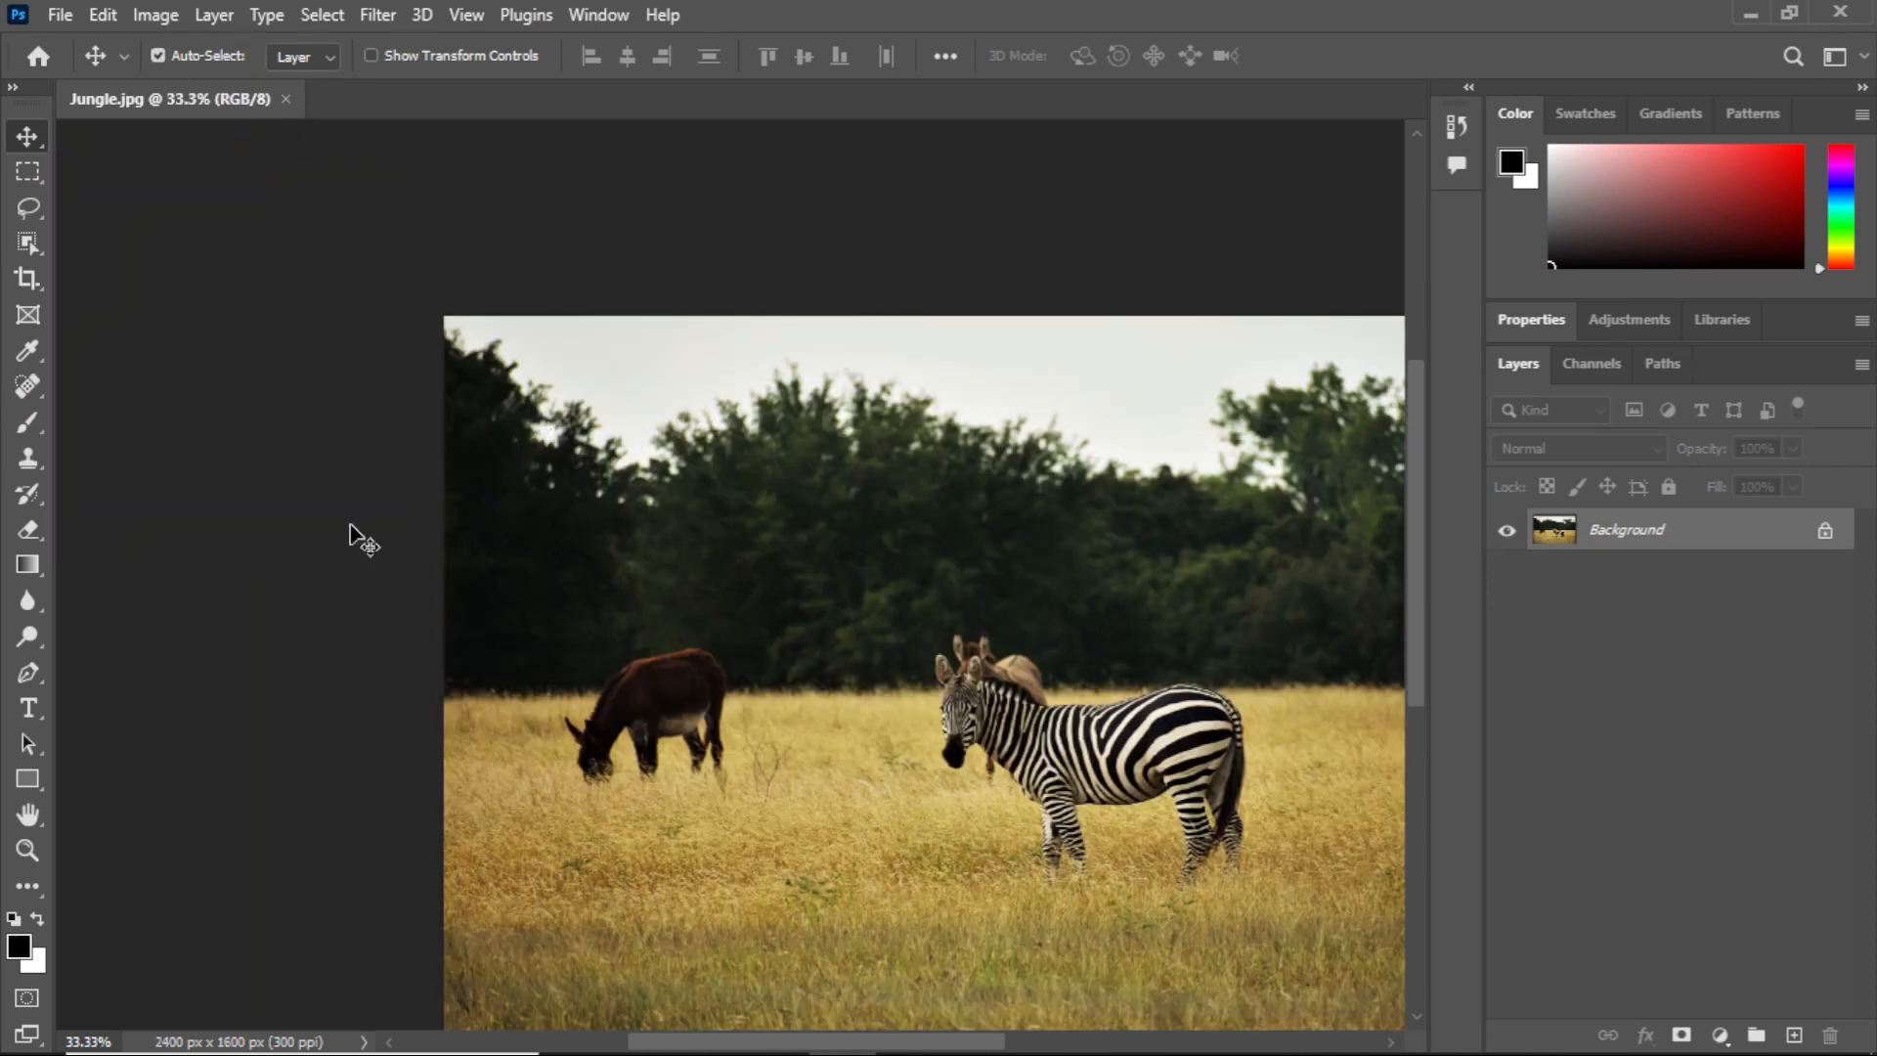
pyautogui.click(27, 816)
pyautogui.moveTo(764, 659); pyautogui.dragTo(603, 580)
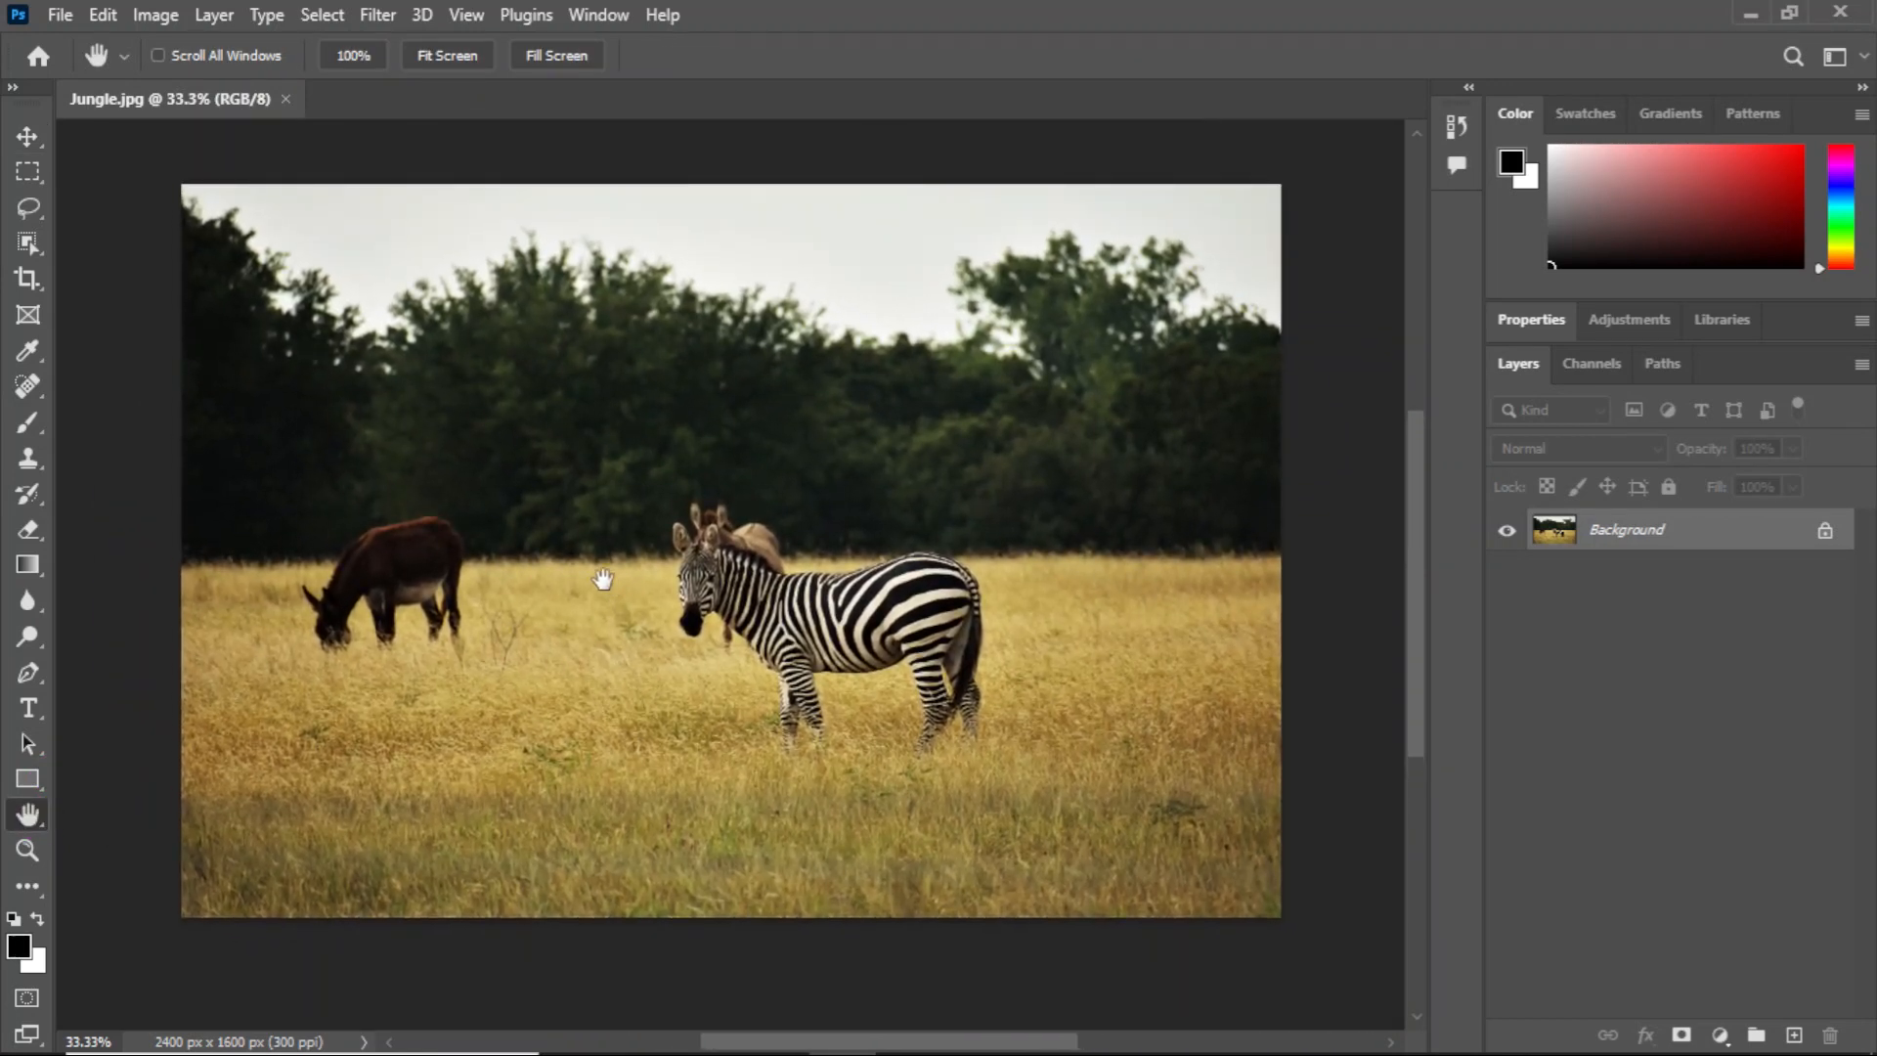
# Step: Clear the Crop tool's dimension and resolution values and enter a width of 1600 px and a height of 700 px
pyautogui.press('c')
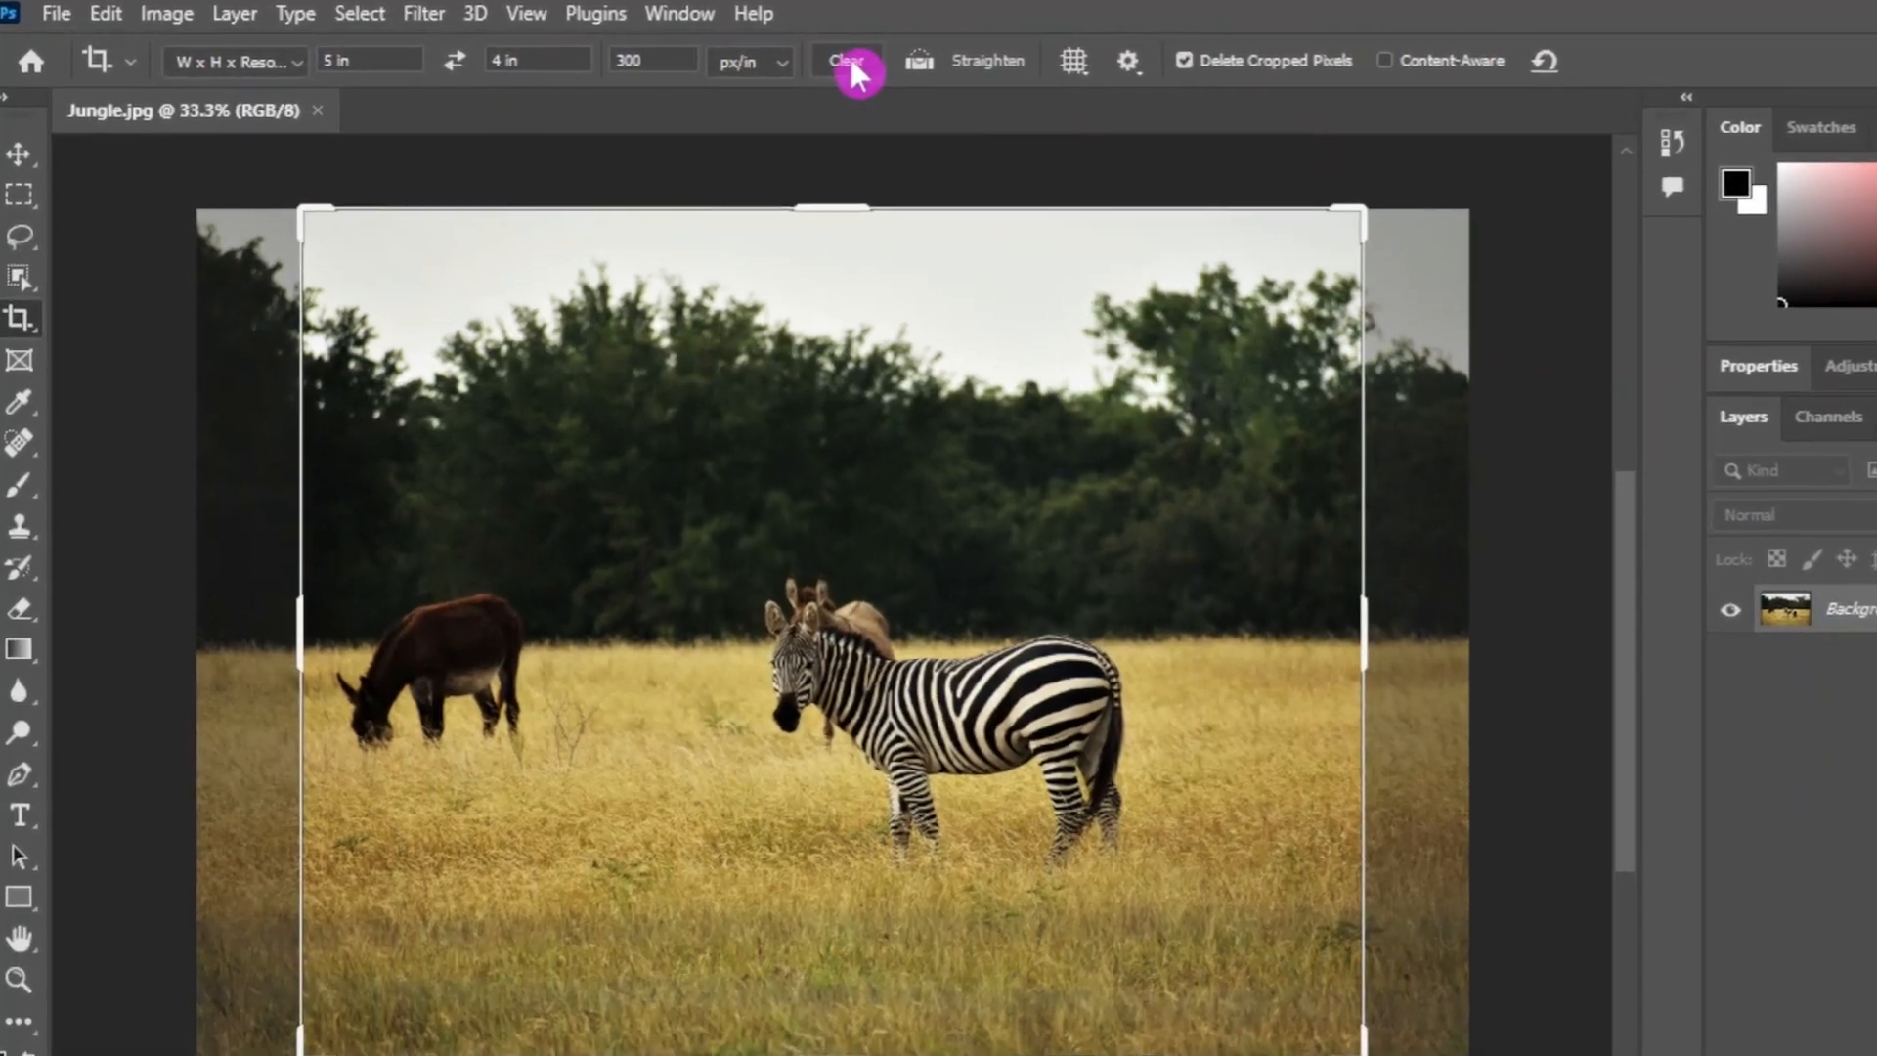
pyautogui.click(748, 59)
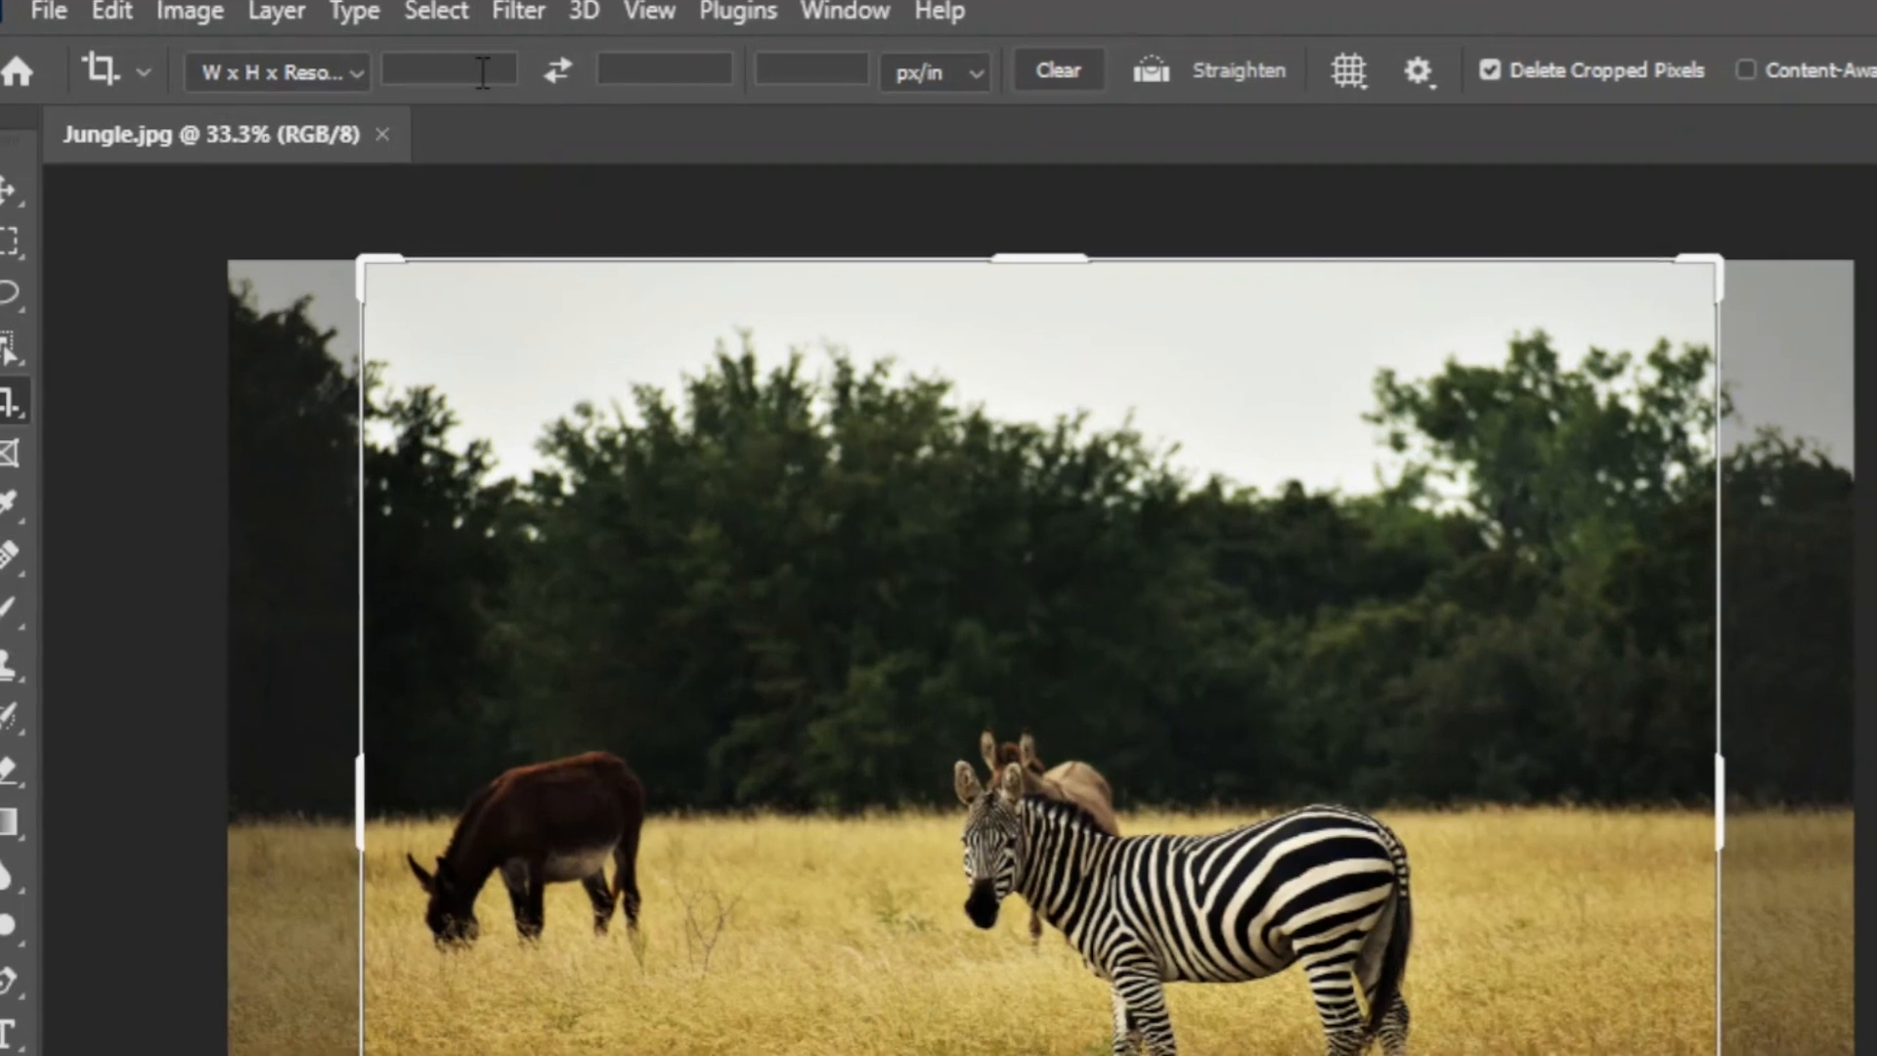
pyautogui.click(425, 66)
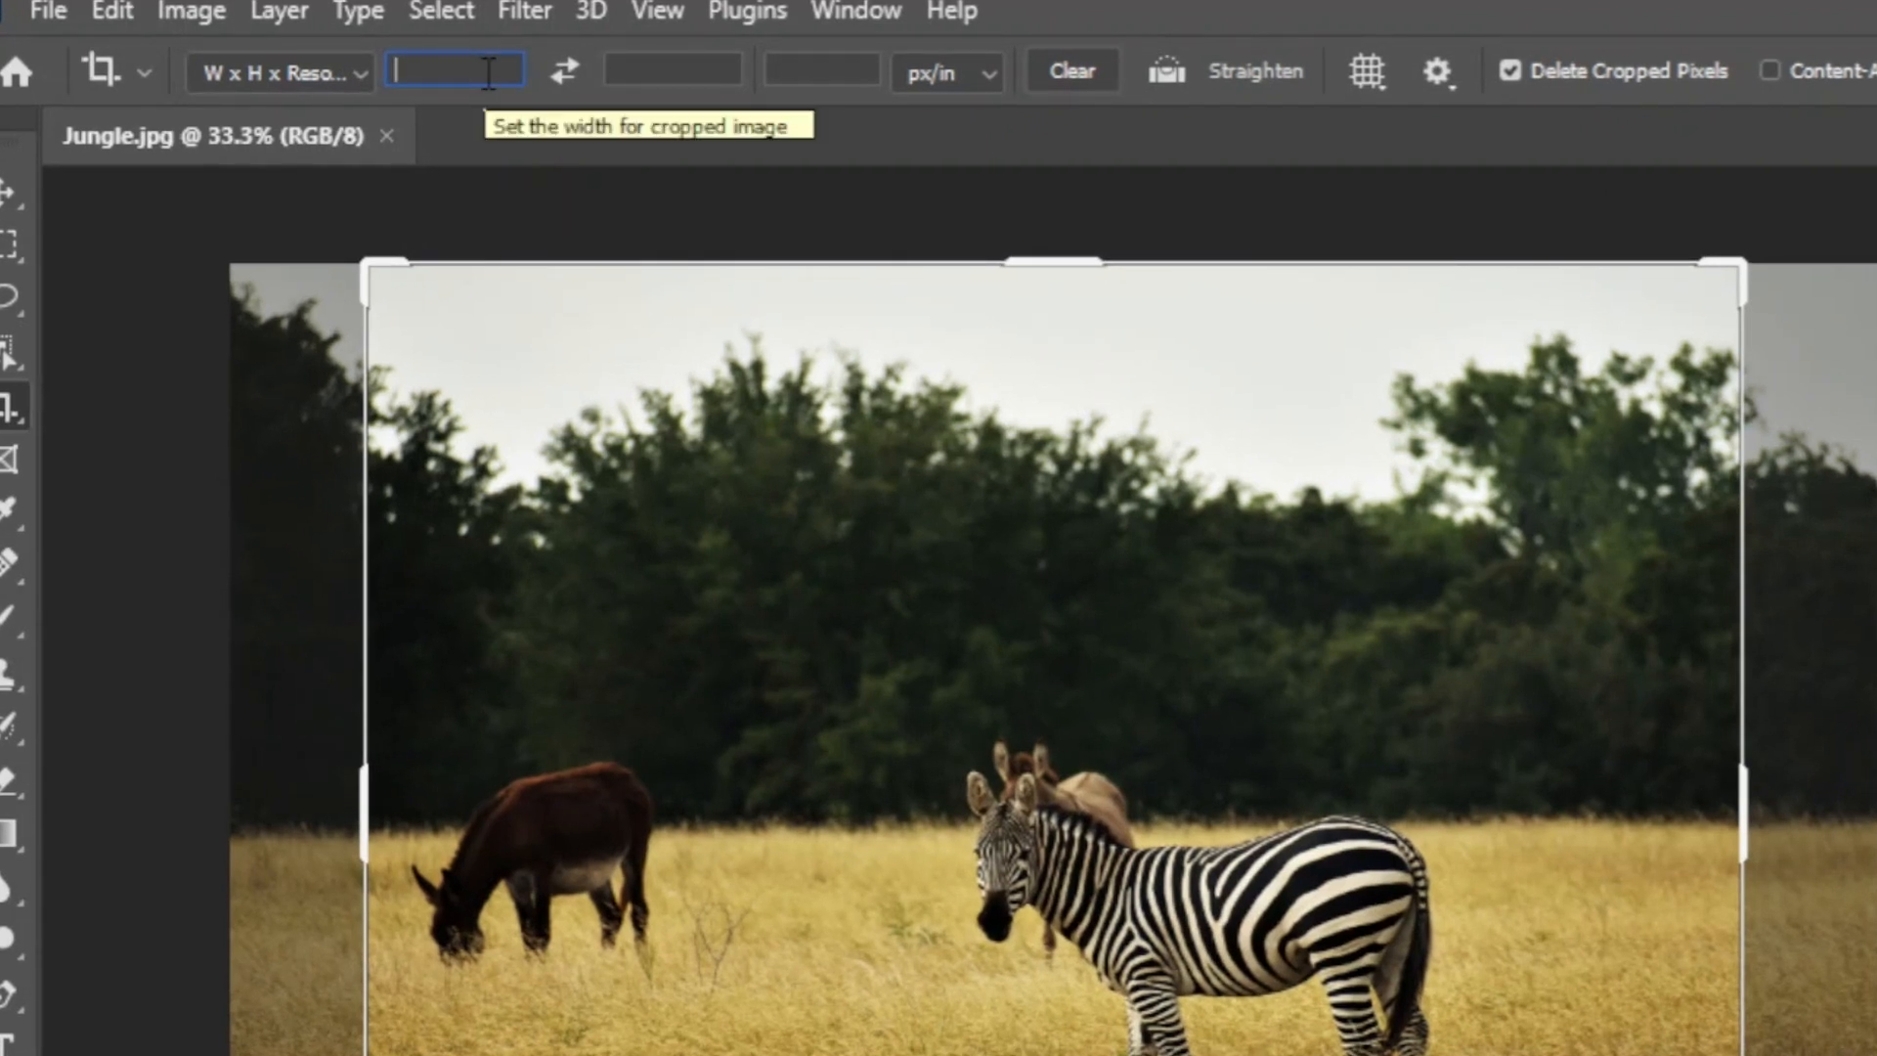
pyautogui.write('1600')
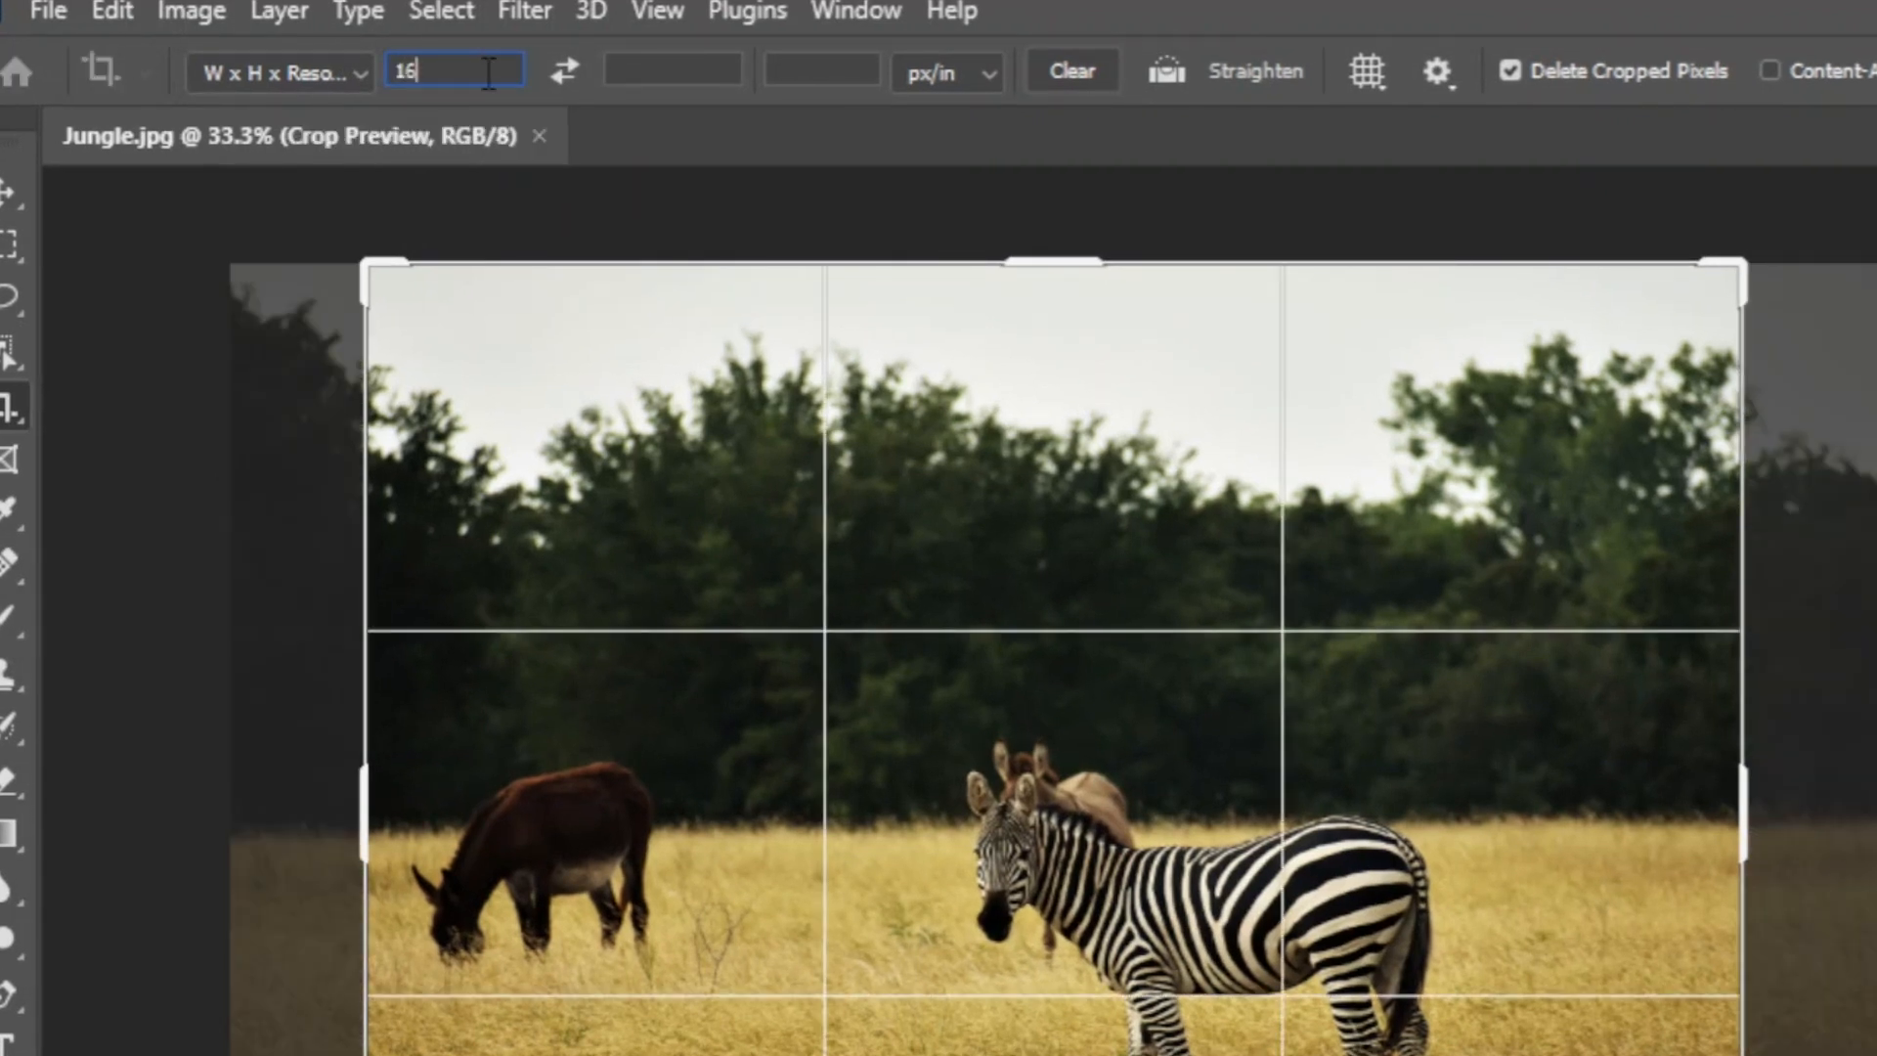
pyautogui.write('px')
pyautogui.press('Tab')
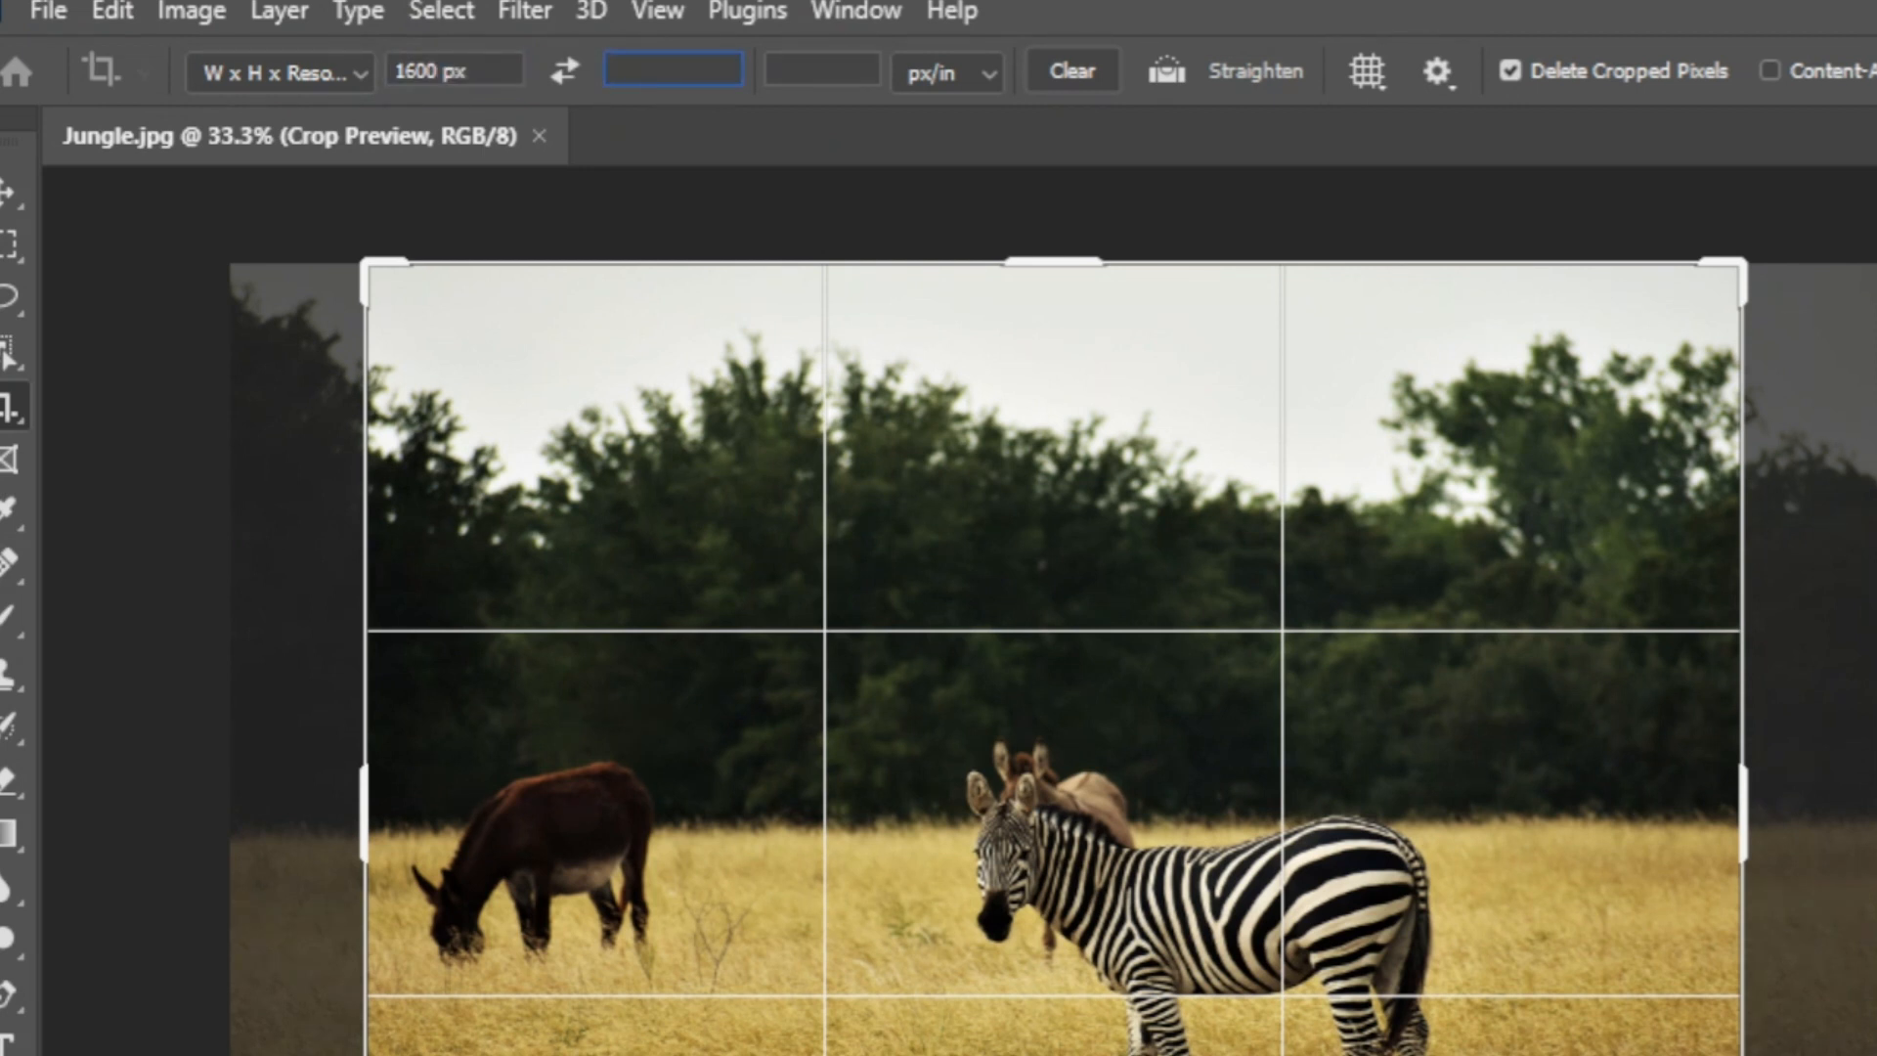
pyautogui.write('700px')
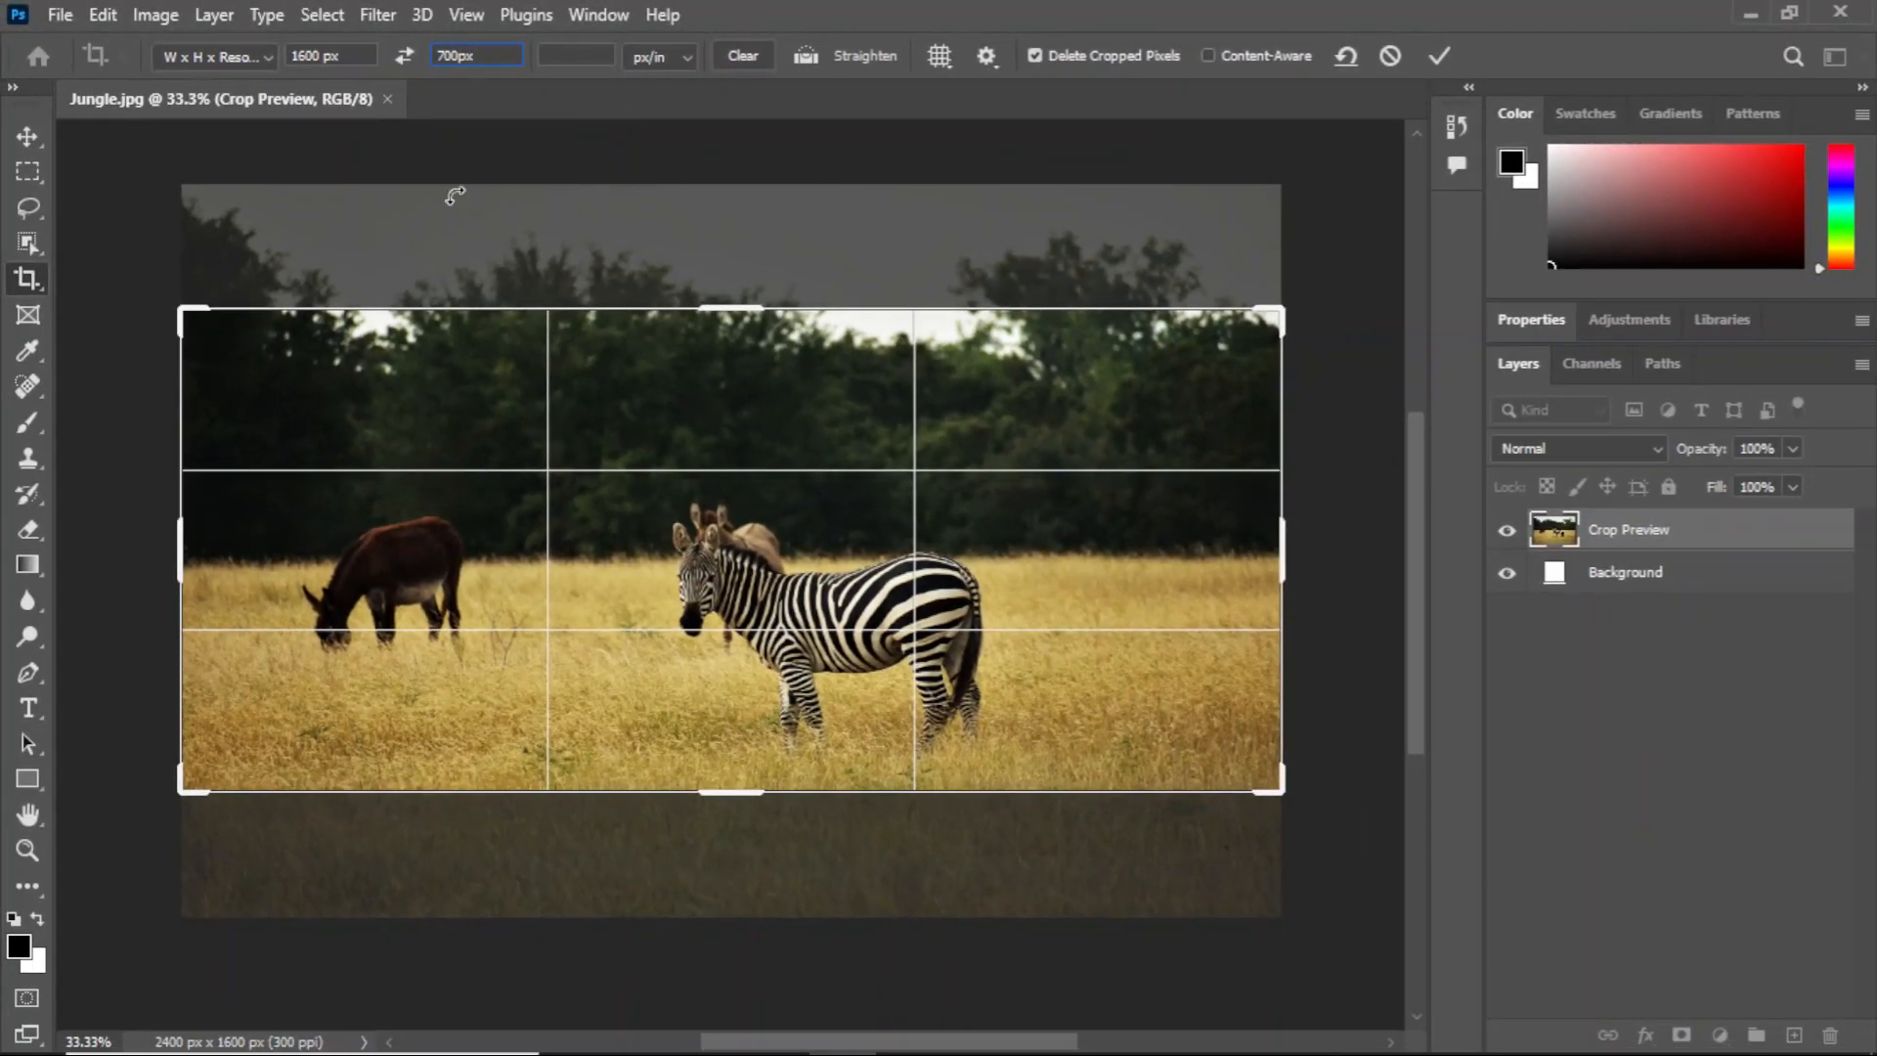
# Step: Shrink the 1600 x 700 px crop area around the zebra, reposition the image inside it, and apply the crop
pyautogui.moveTo(179, 308); pyautogui.dragTo(358, 387)
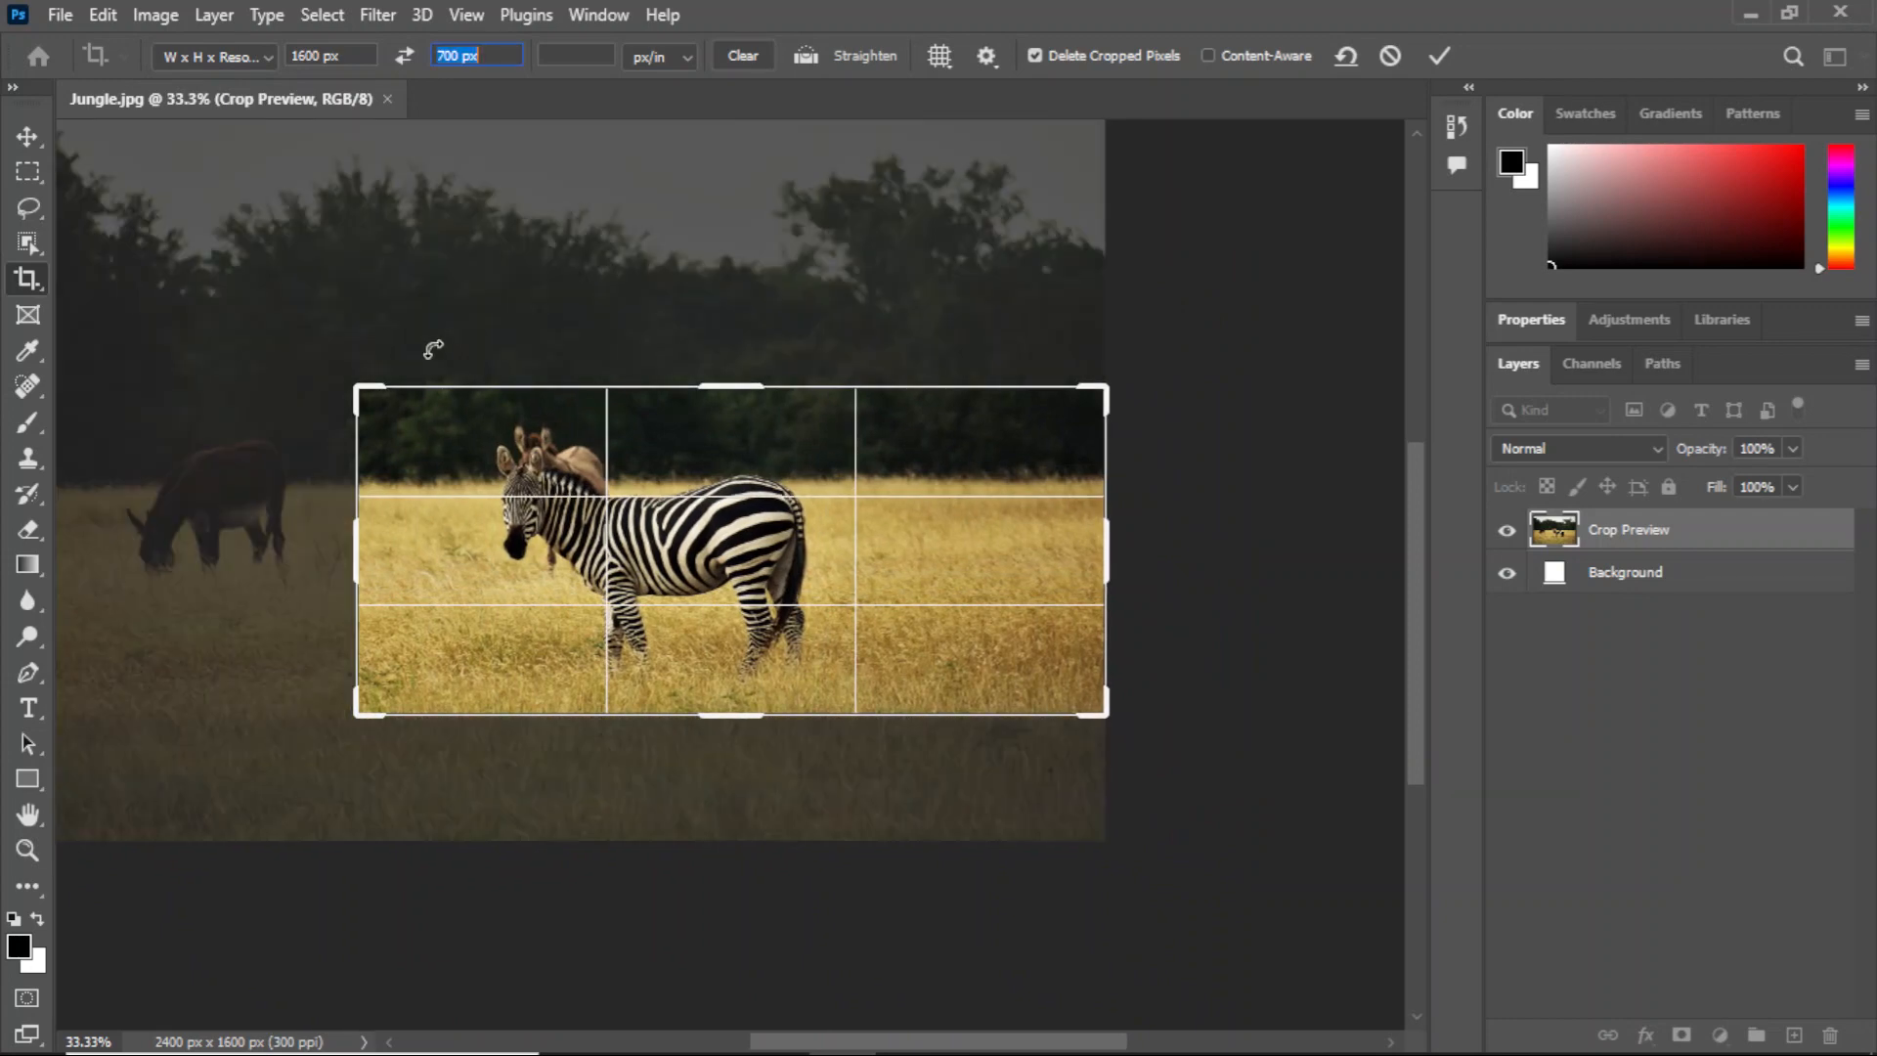
pyautogui.moveTo(842, 559); pyautogui.dragTo(889, 561)
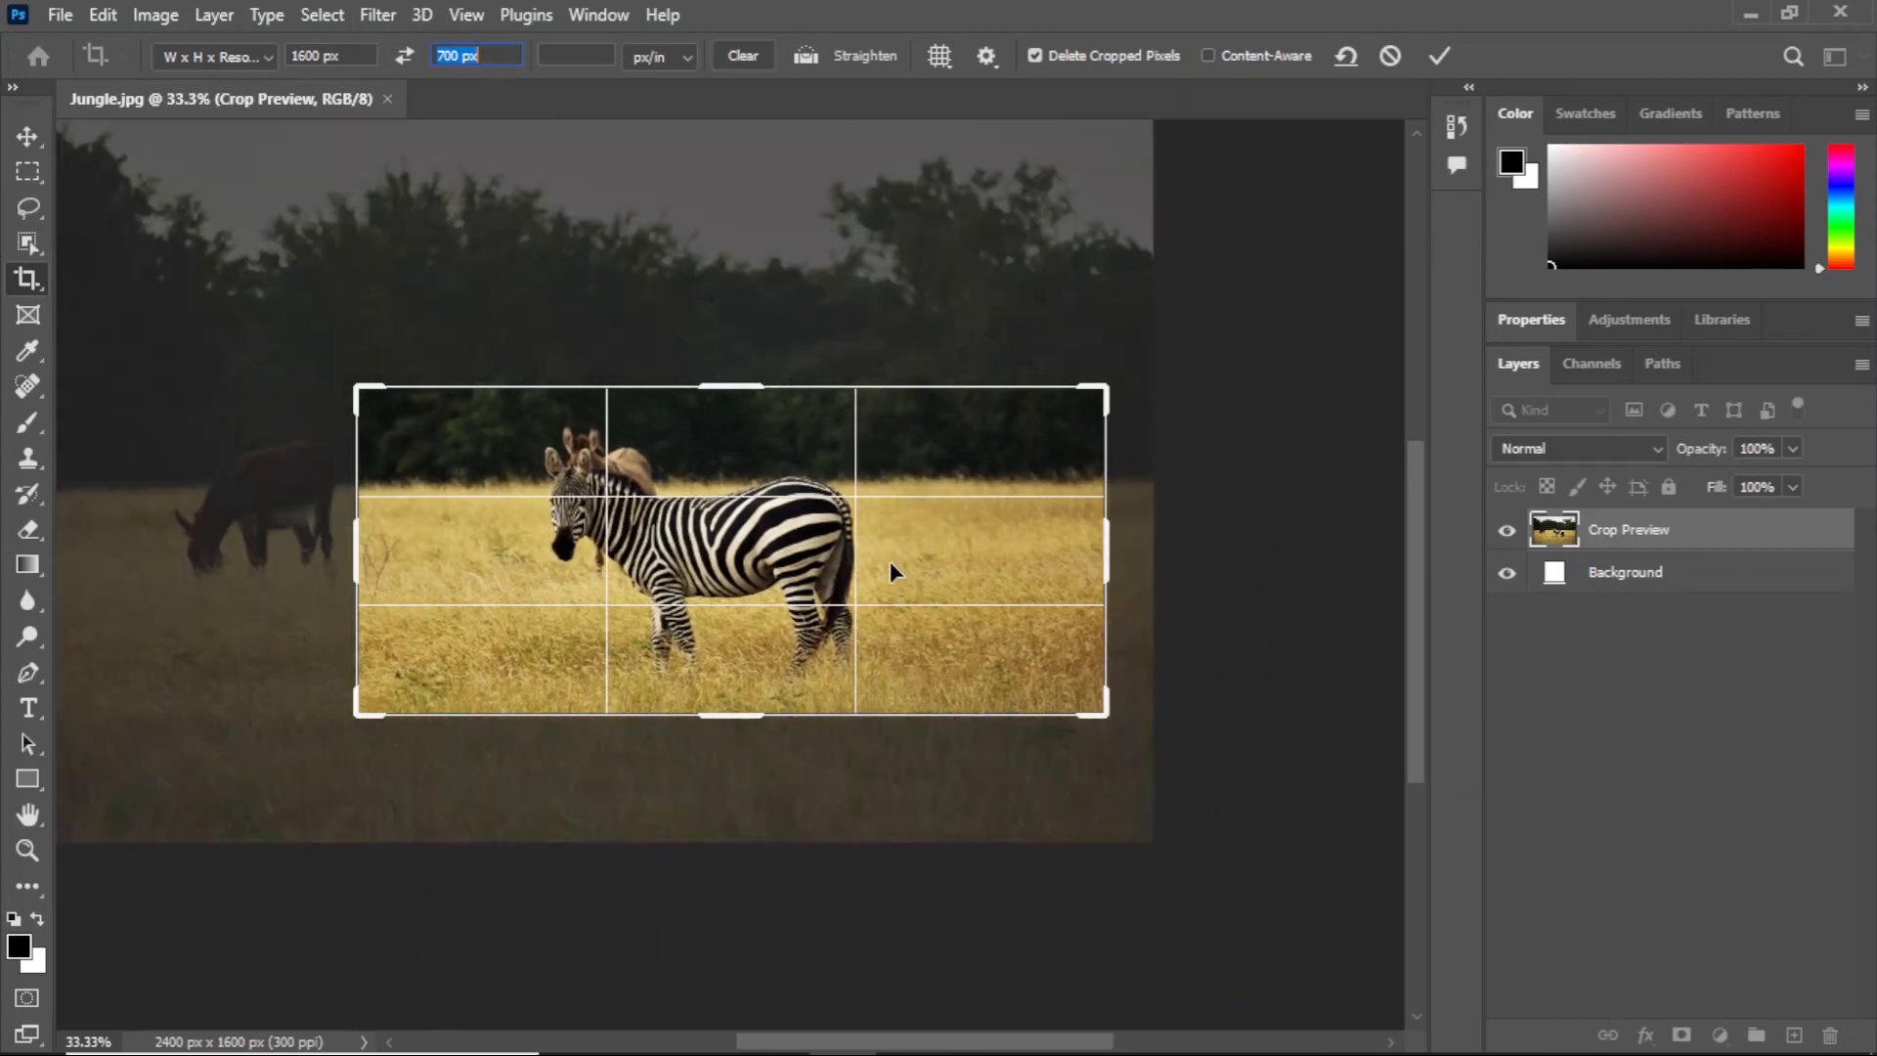
pyautogui.click(1442, 56)
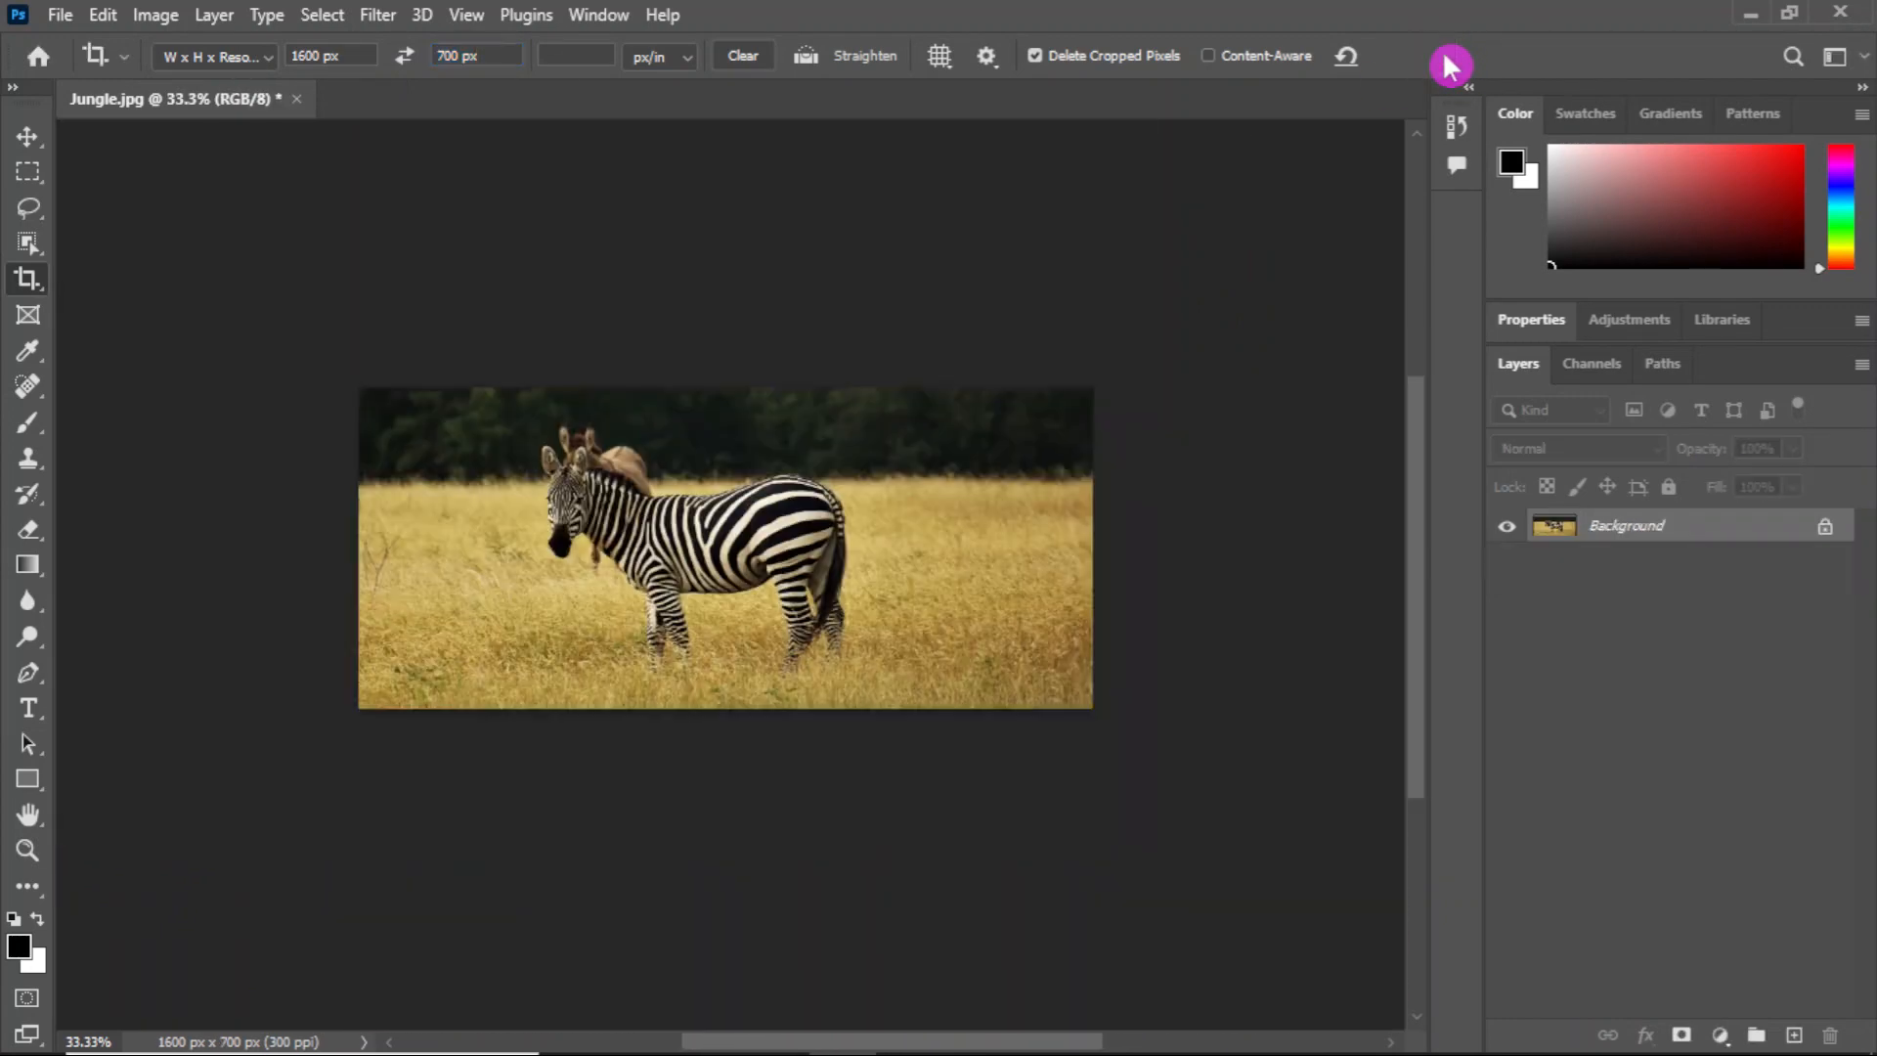
# Step: Check the cropped image's width and height in pixels in the Image Size dialog
pyautogui.hotkey('ctrl', 'alt', 'i')
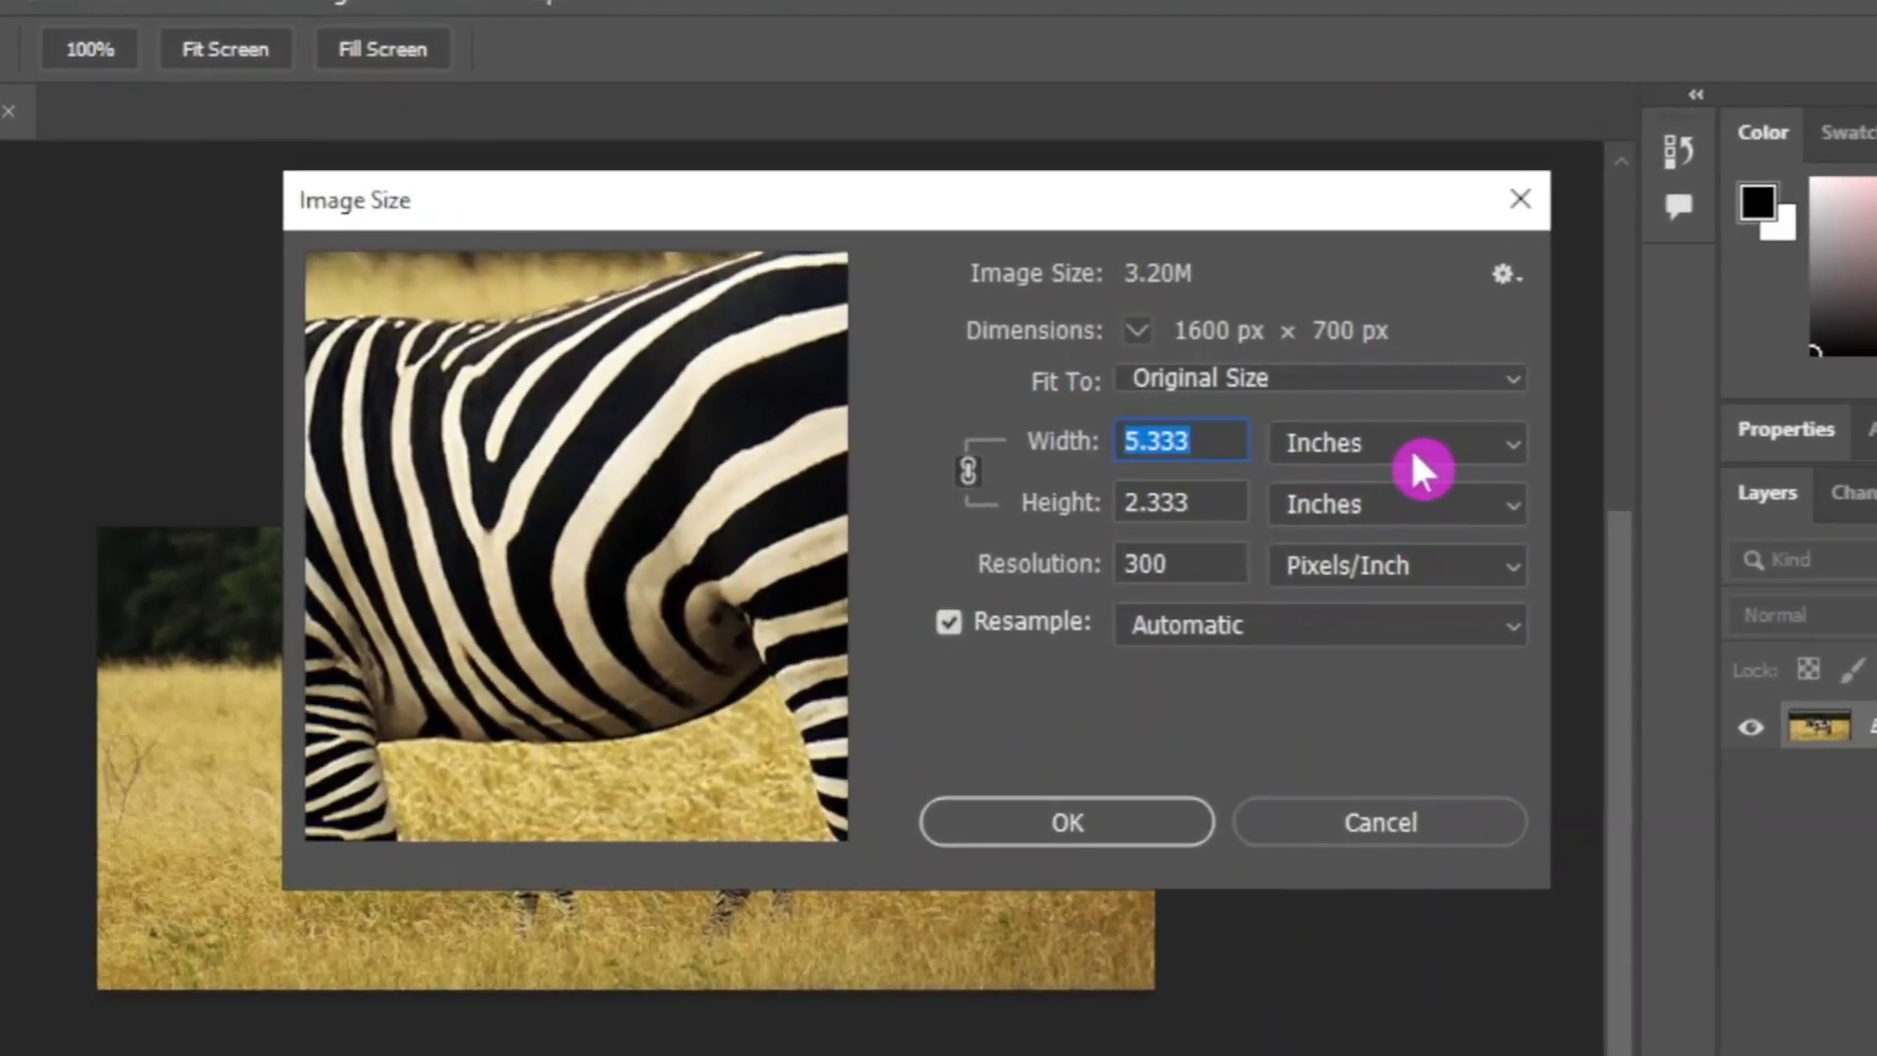
pyautogui.click(1413, 452)
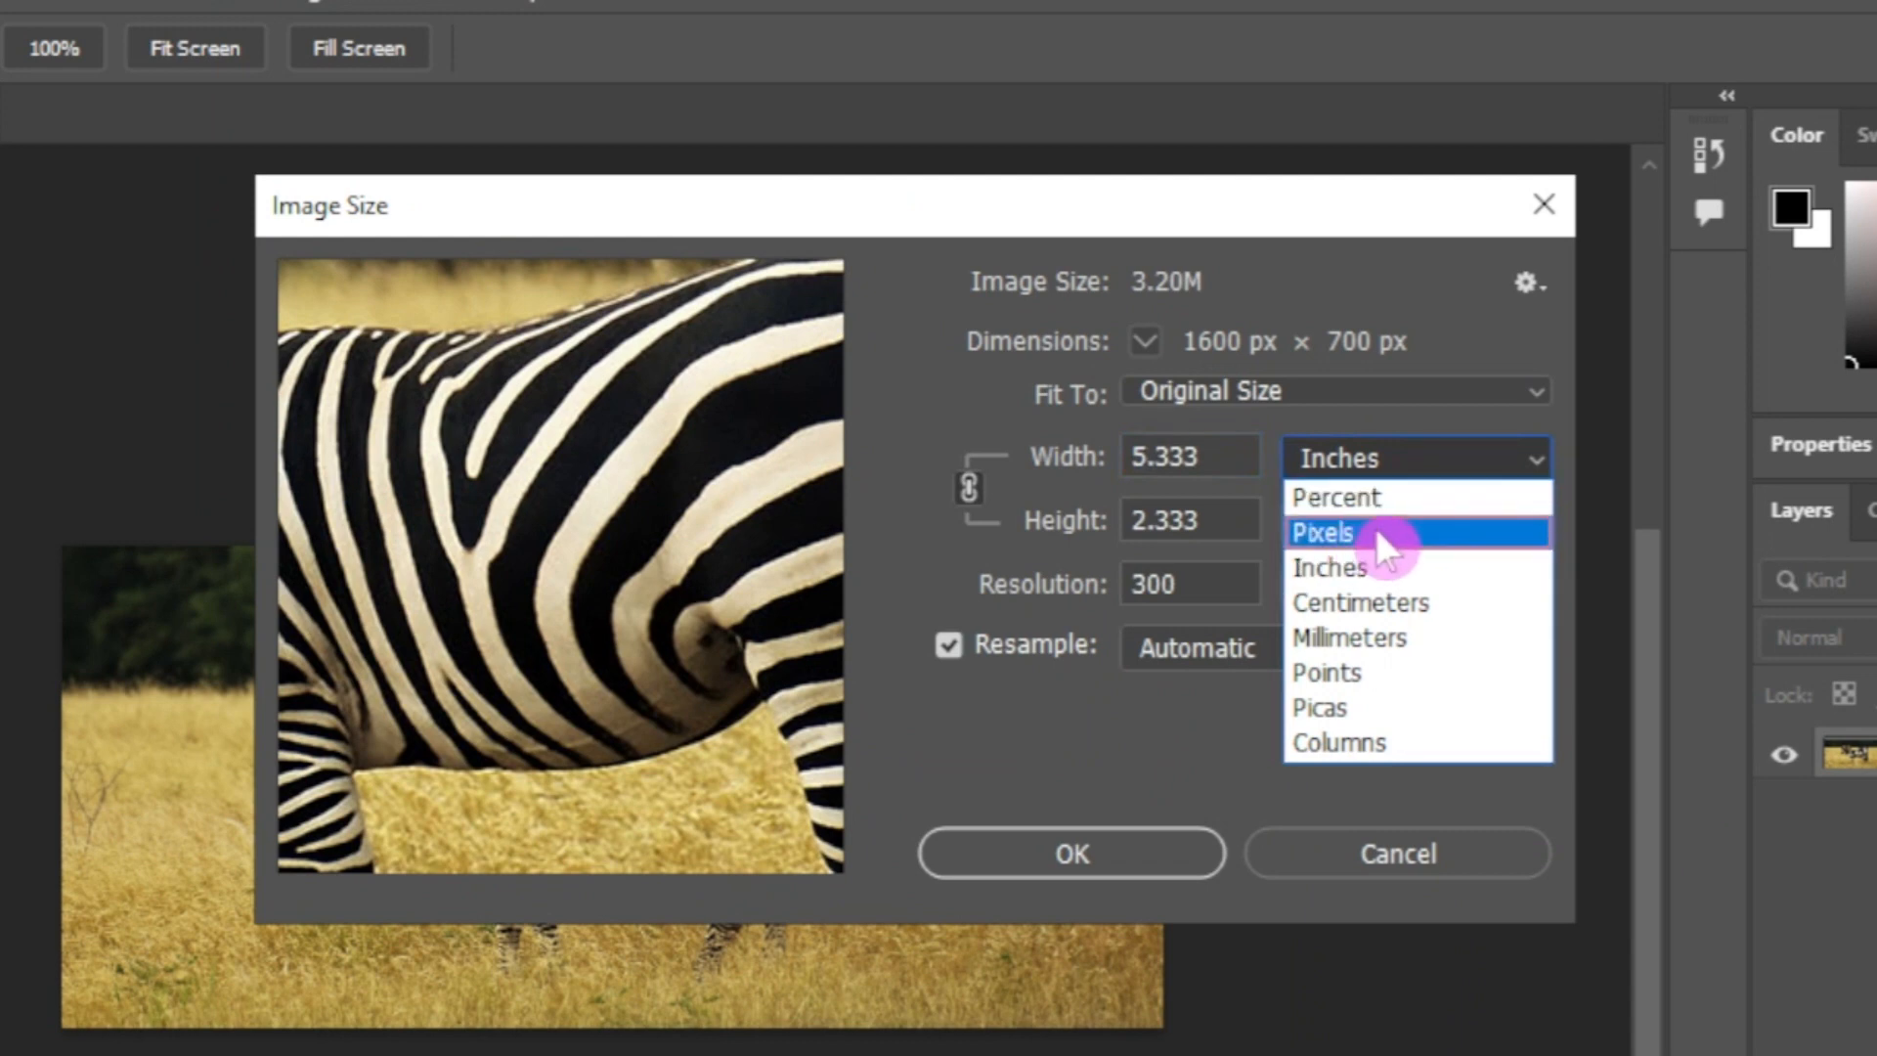
pyautogui.click(1386, 533)
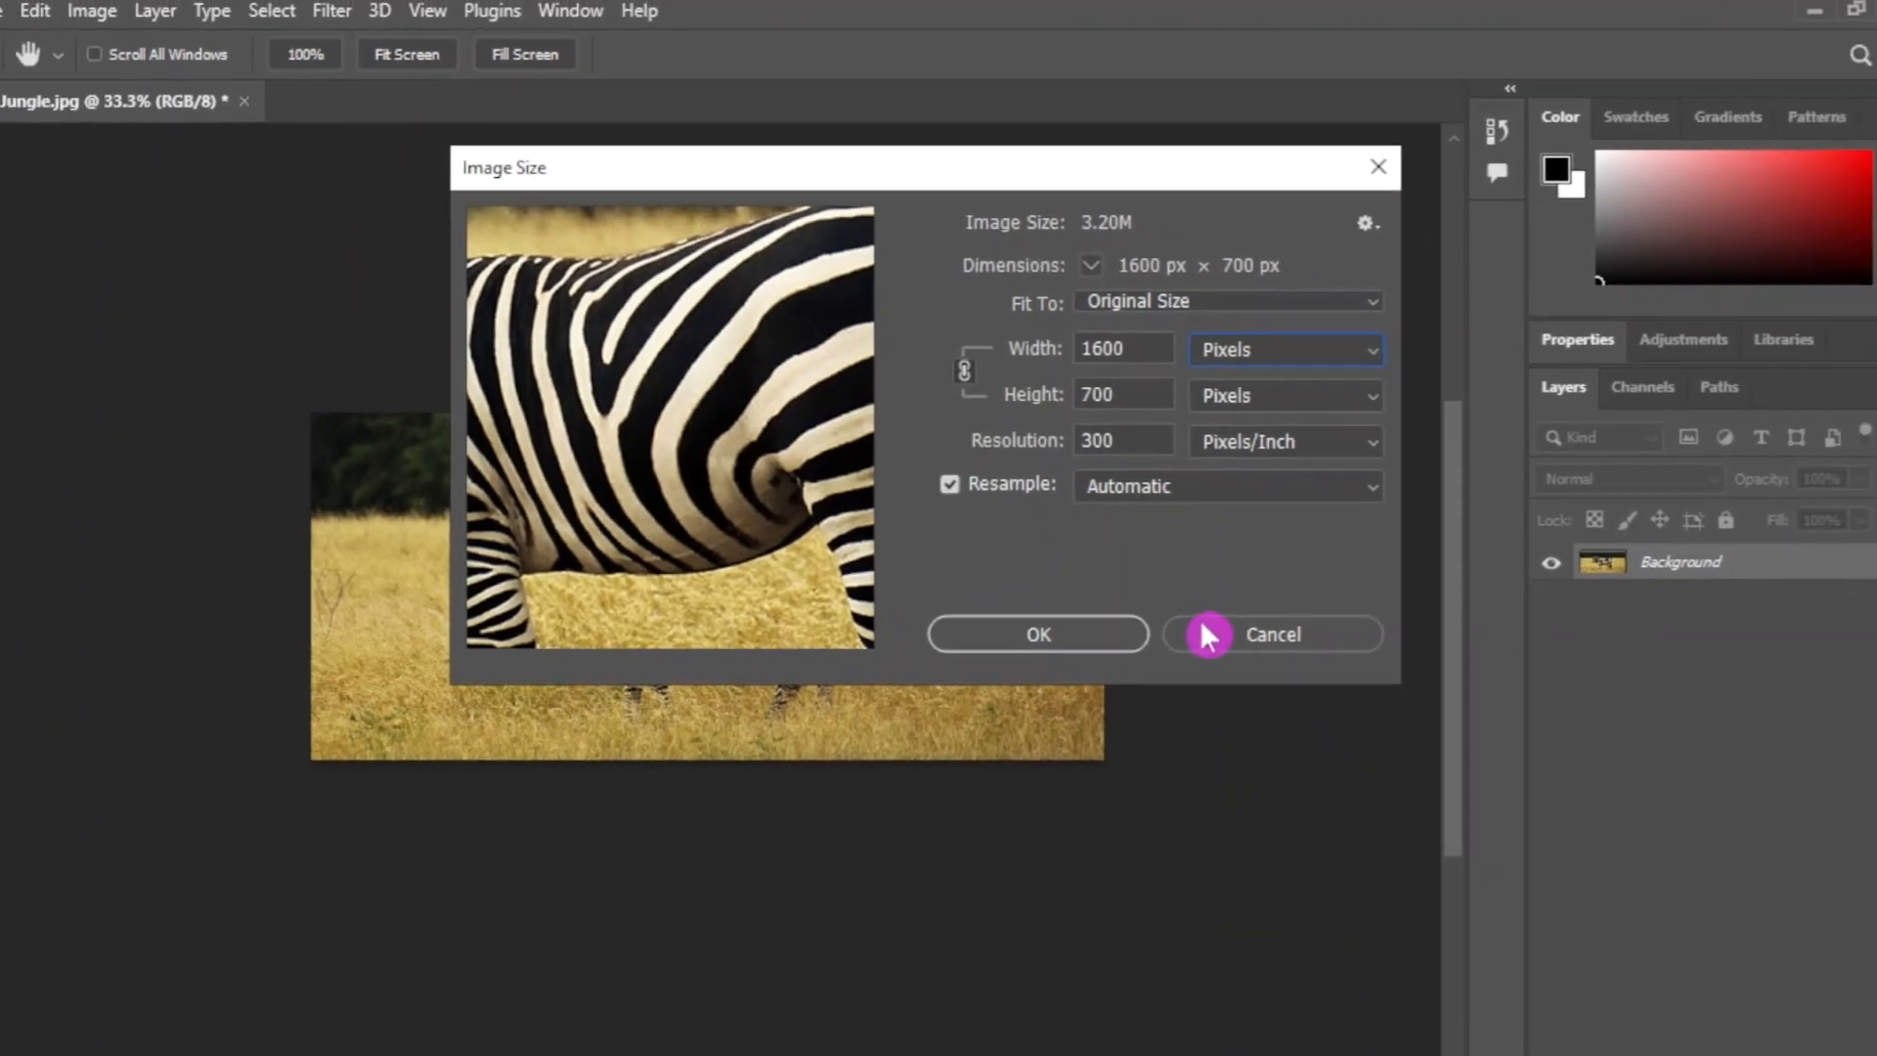
pyautogui.click(1103, 587)
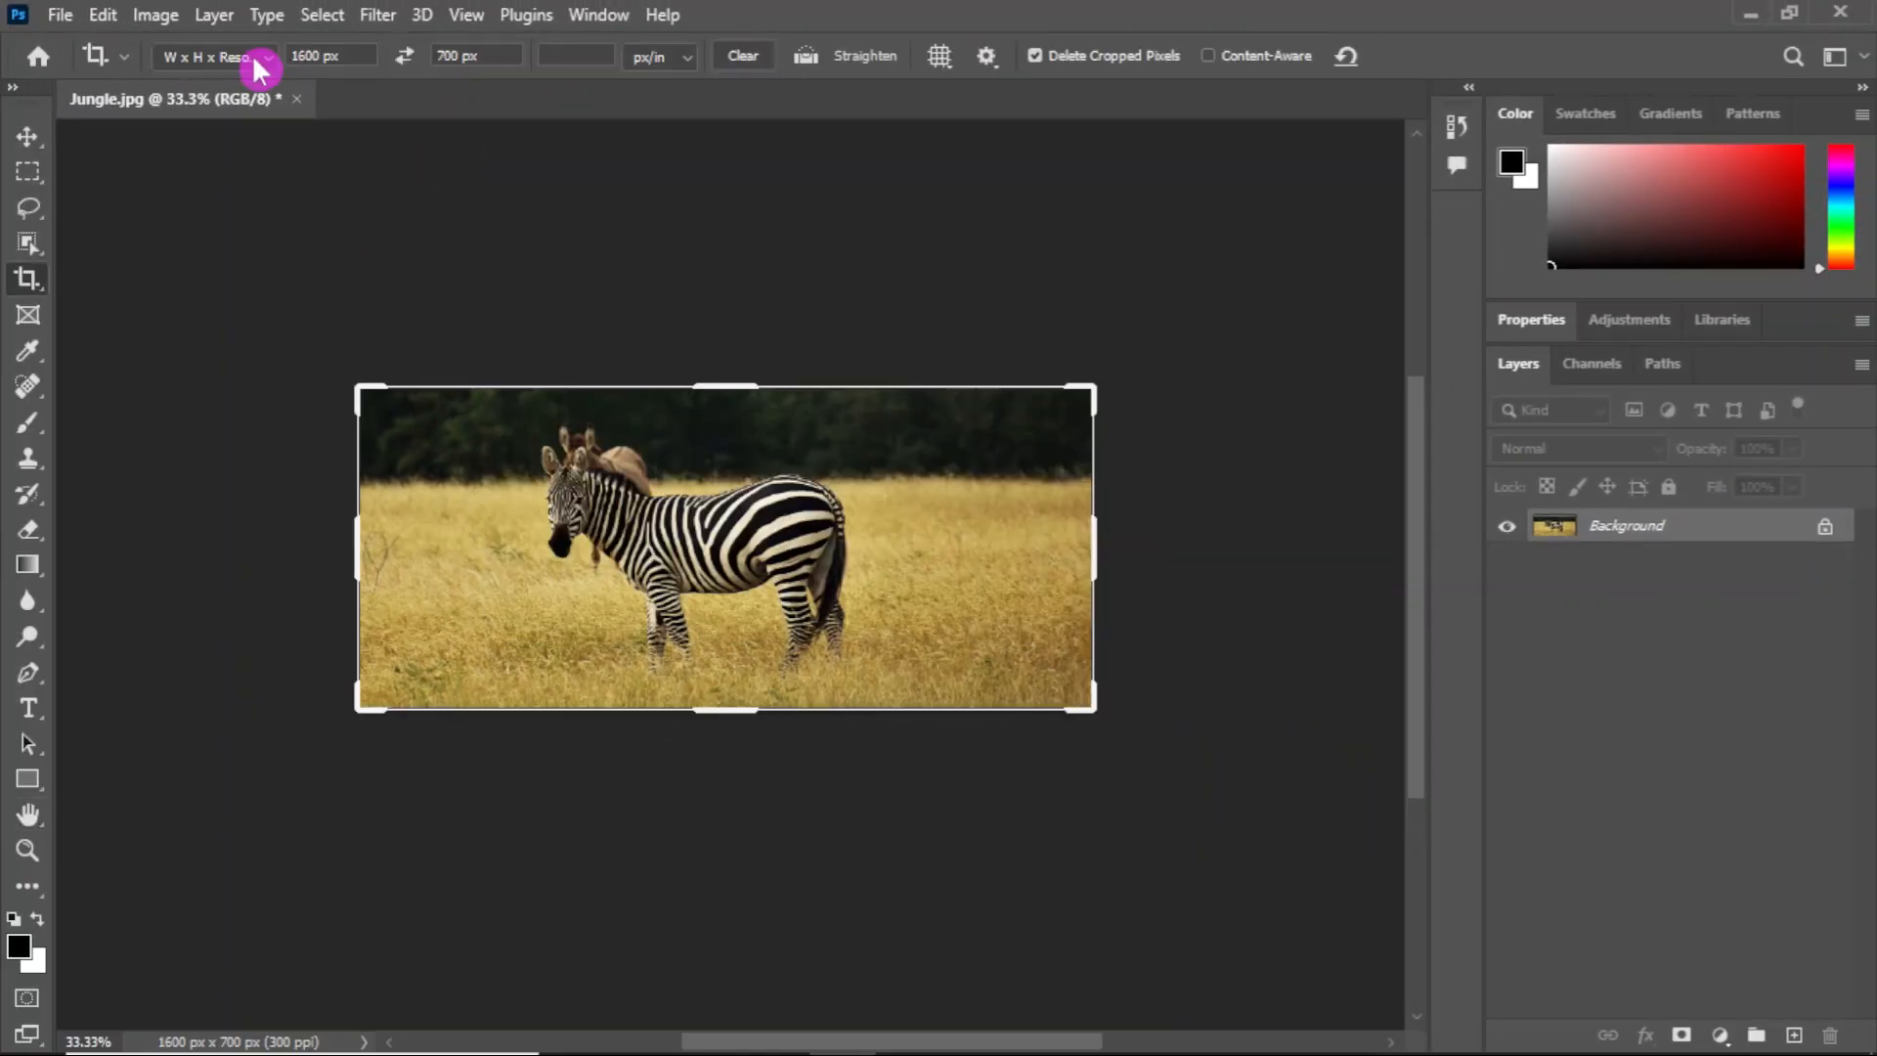
# Step: Save the current crop dimensions as a new crop preset named 1600 x 700 px and check it among the presets
pyautogui.click(250, 57)
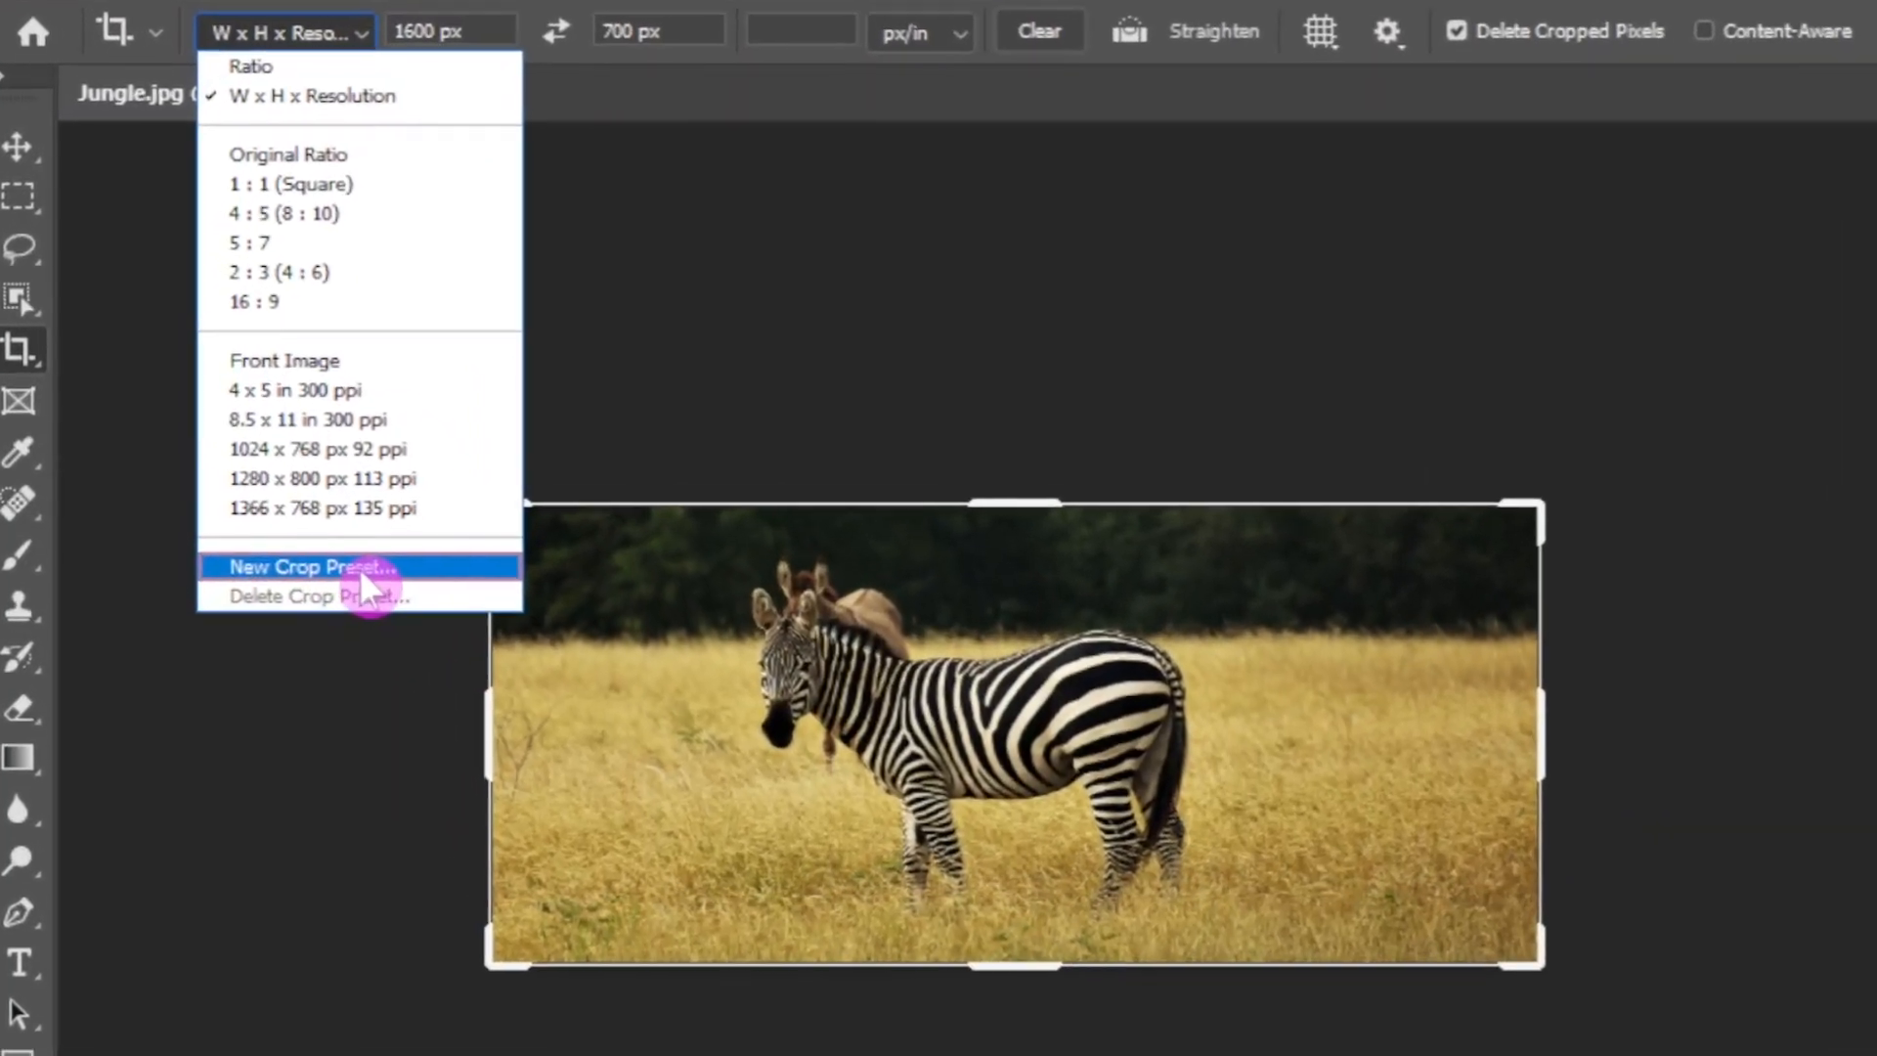
pyautogui.click(373, 591)
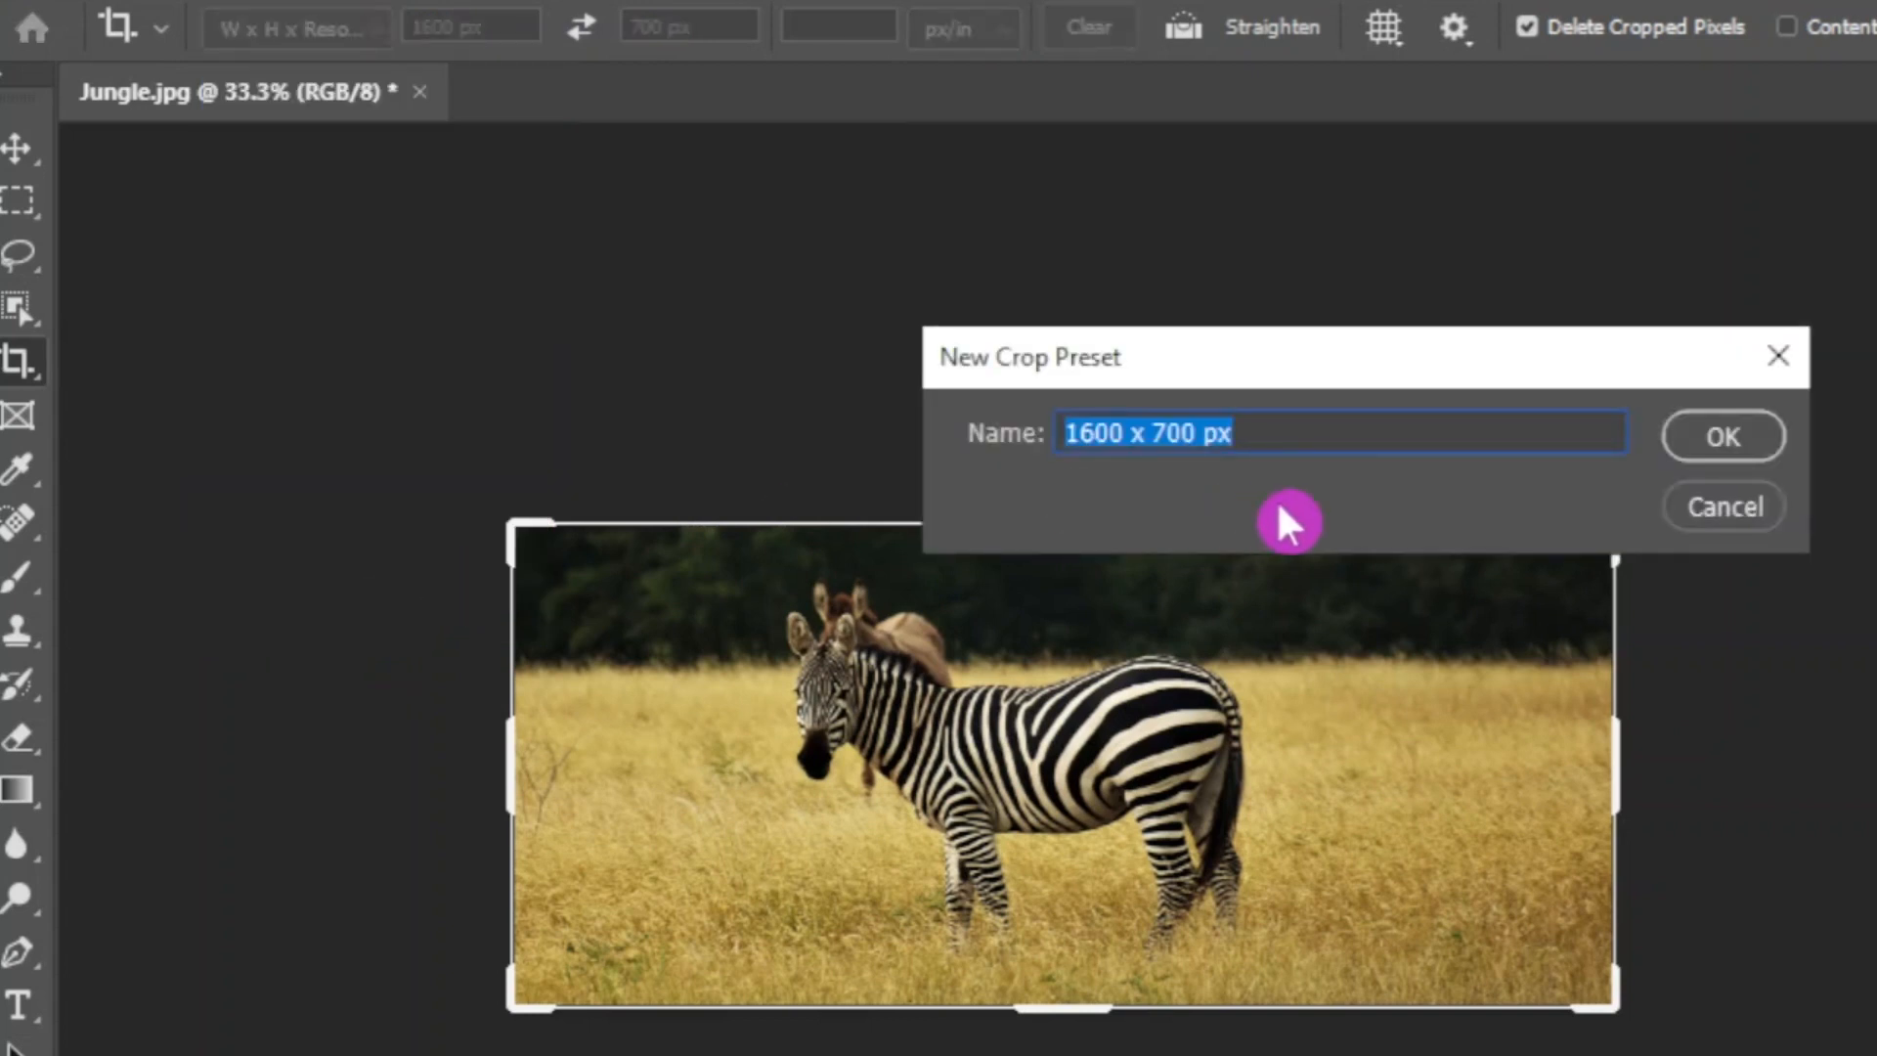
pyautogui.click(1709, 437)
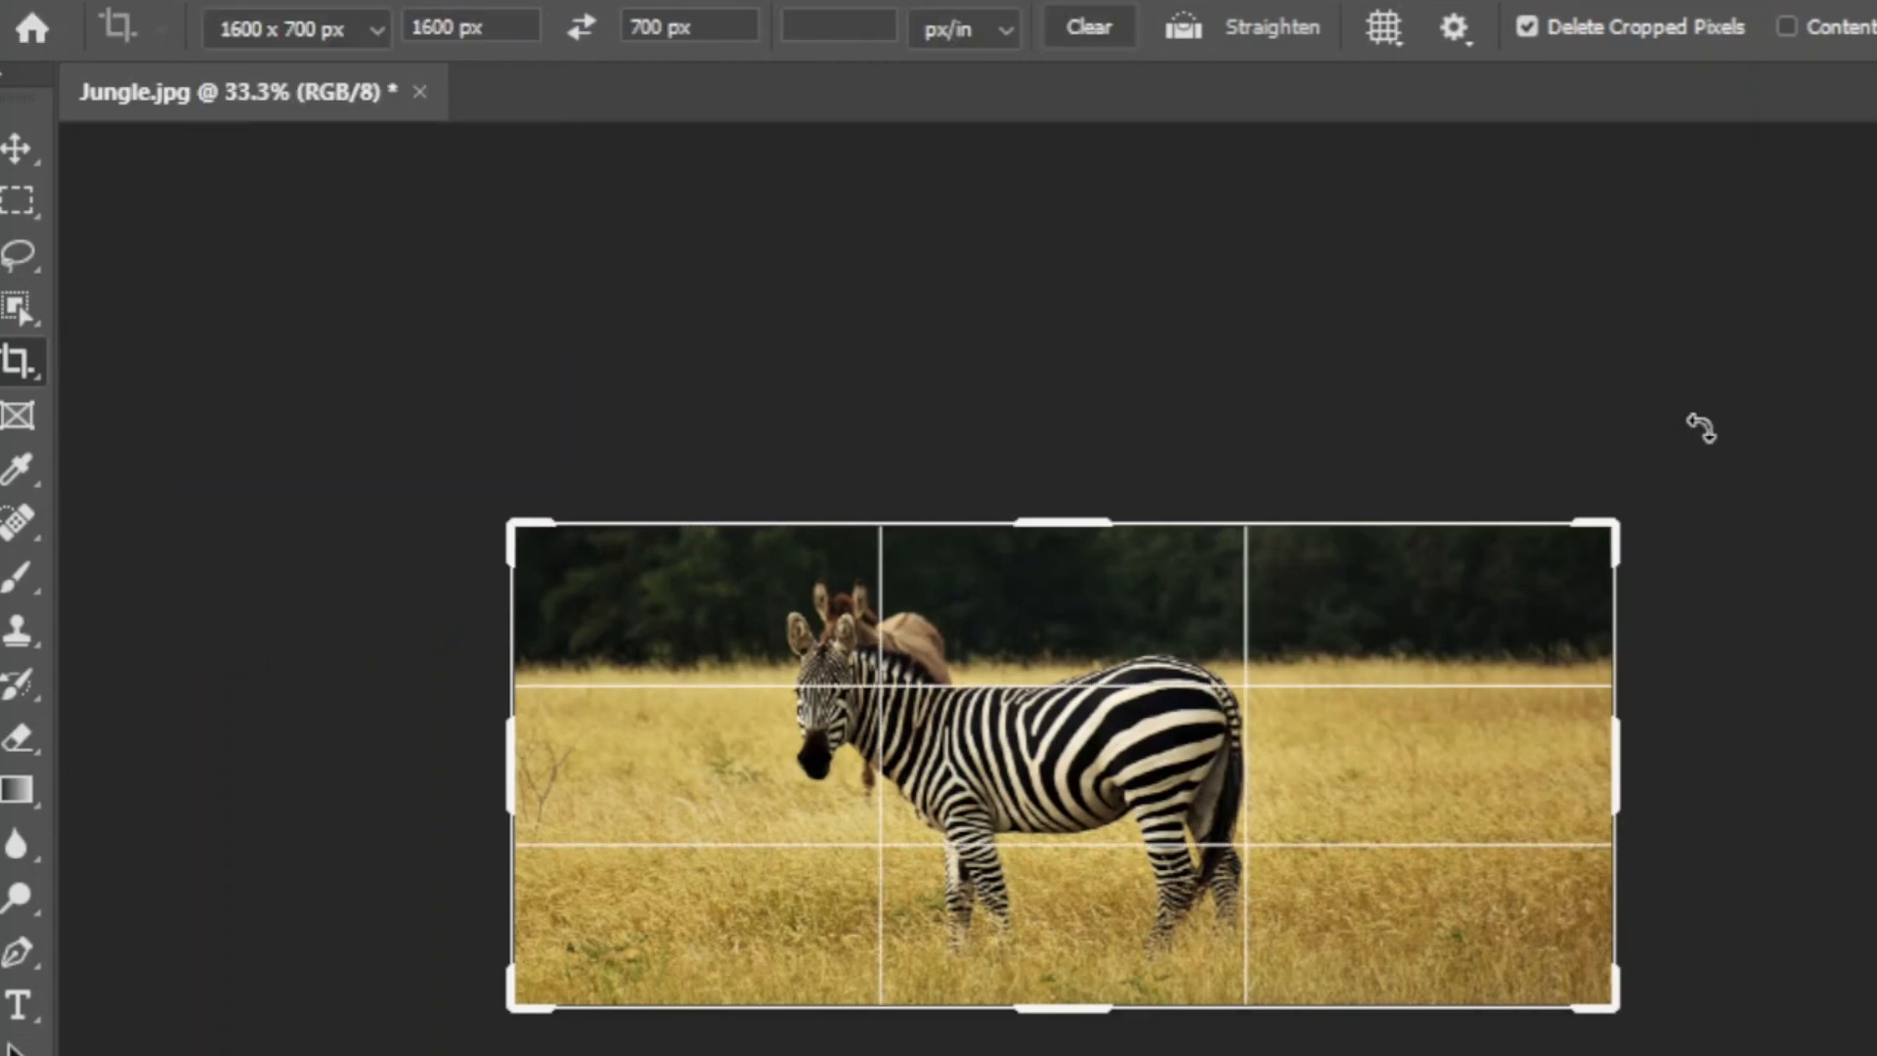
pyautogui.click(354, 30)
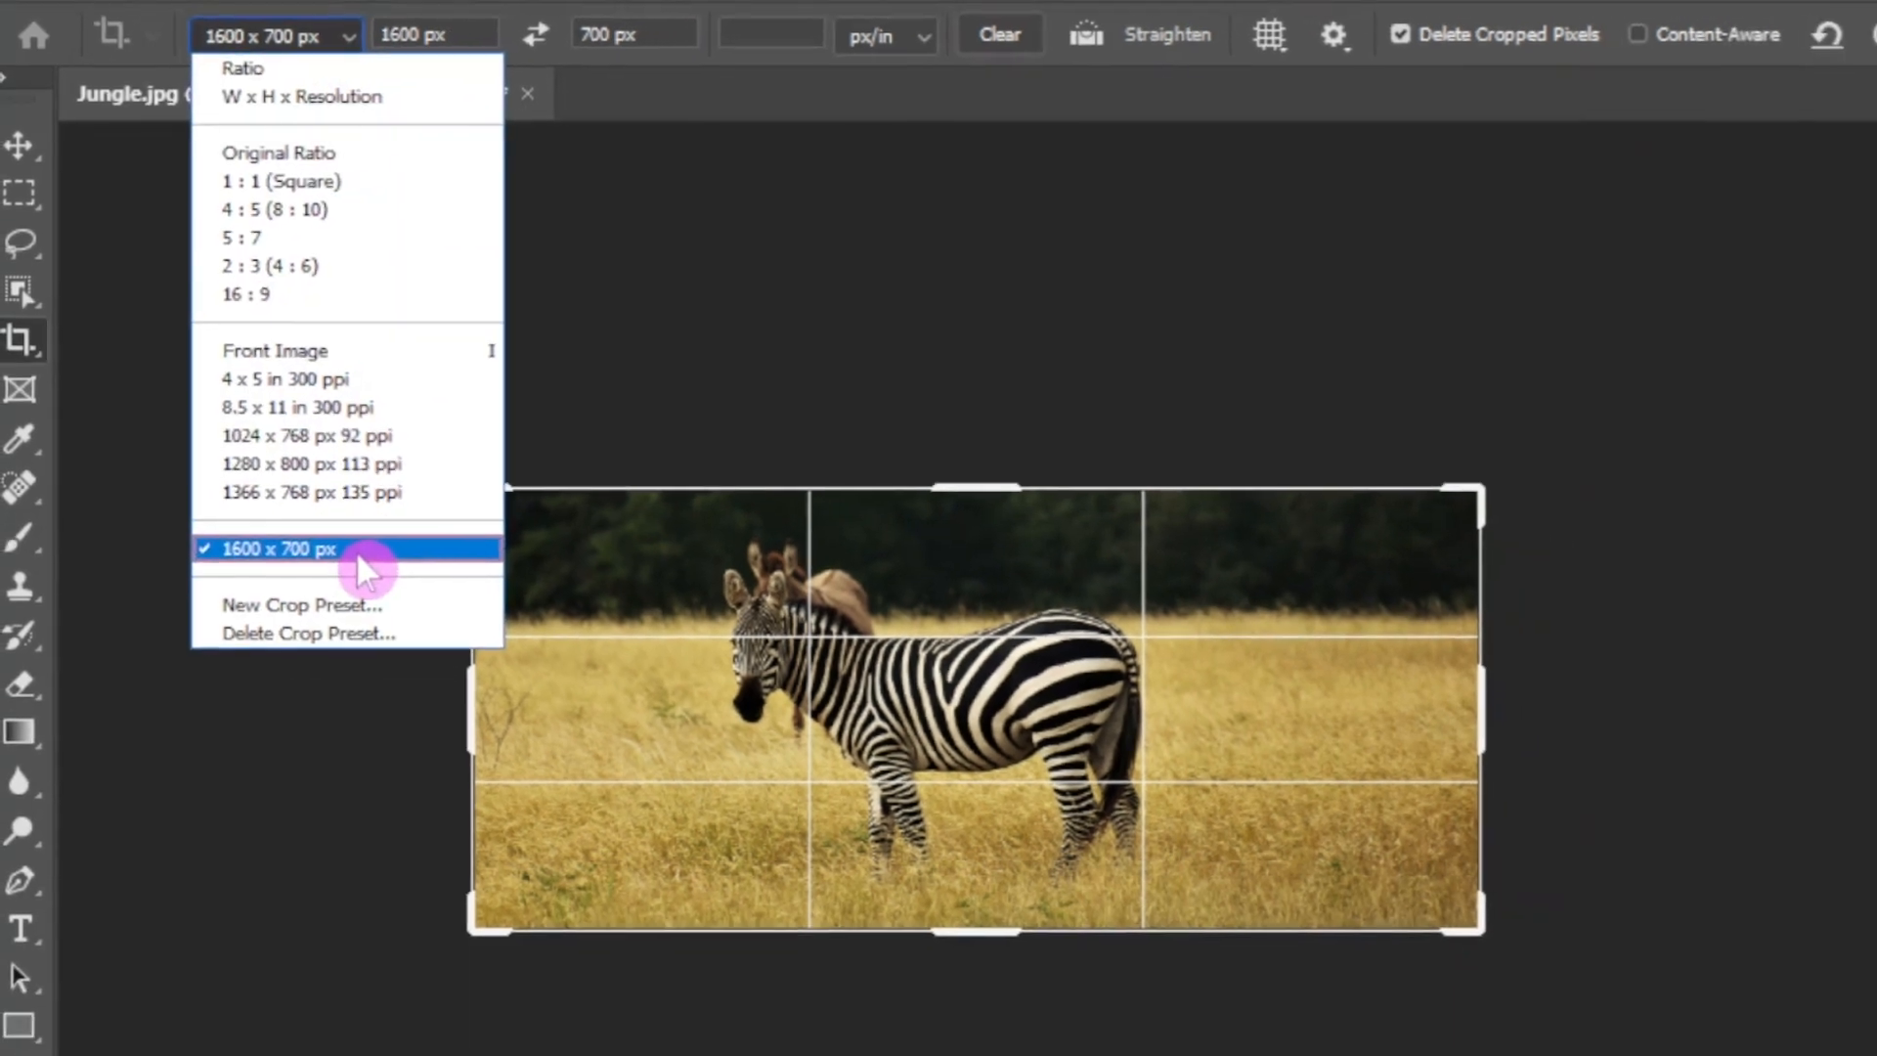
pyautogui.click(779, 384)
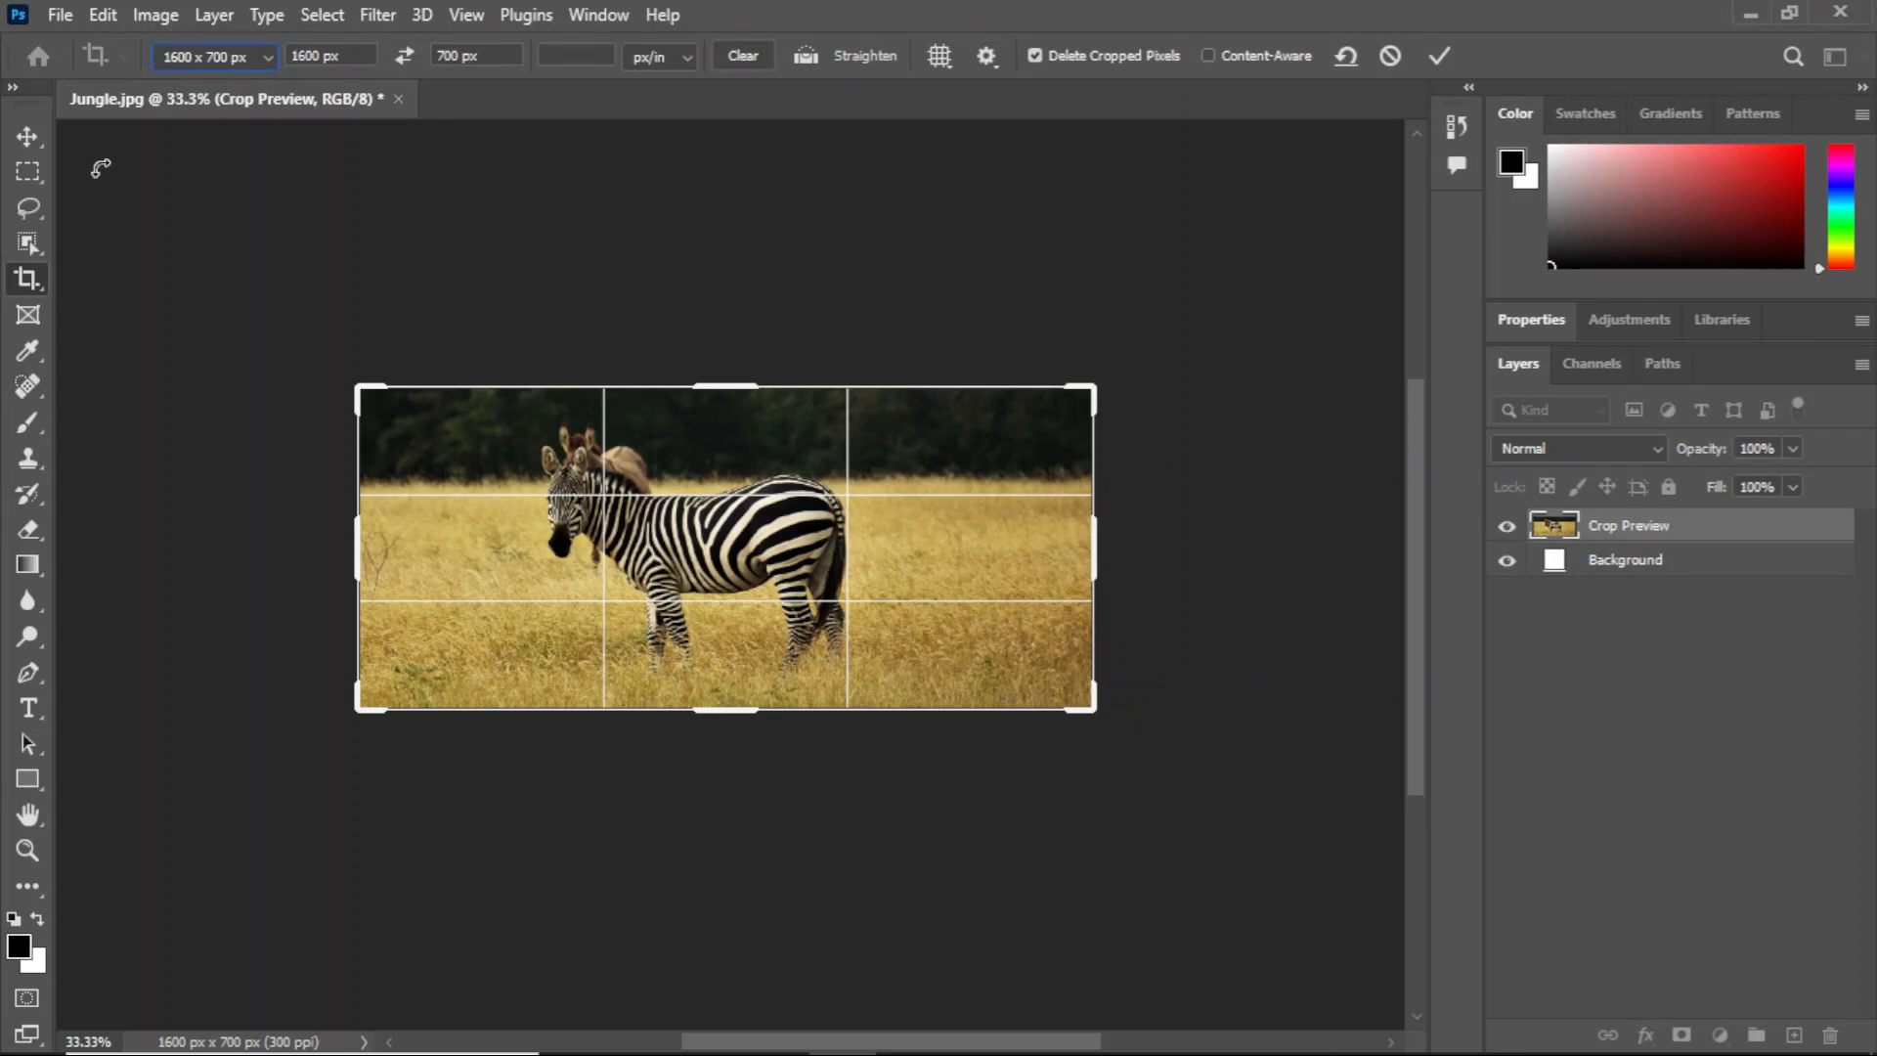
# Step: Leave the Crop tool and revert Jungle.jpg to its uncropped saved version
pyautogui.click(29, 139)
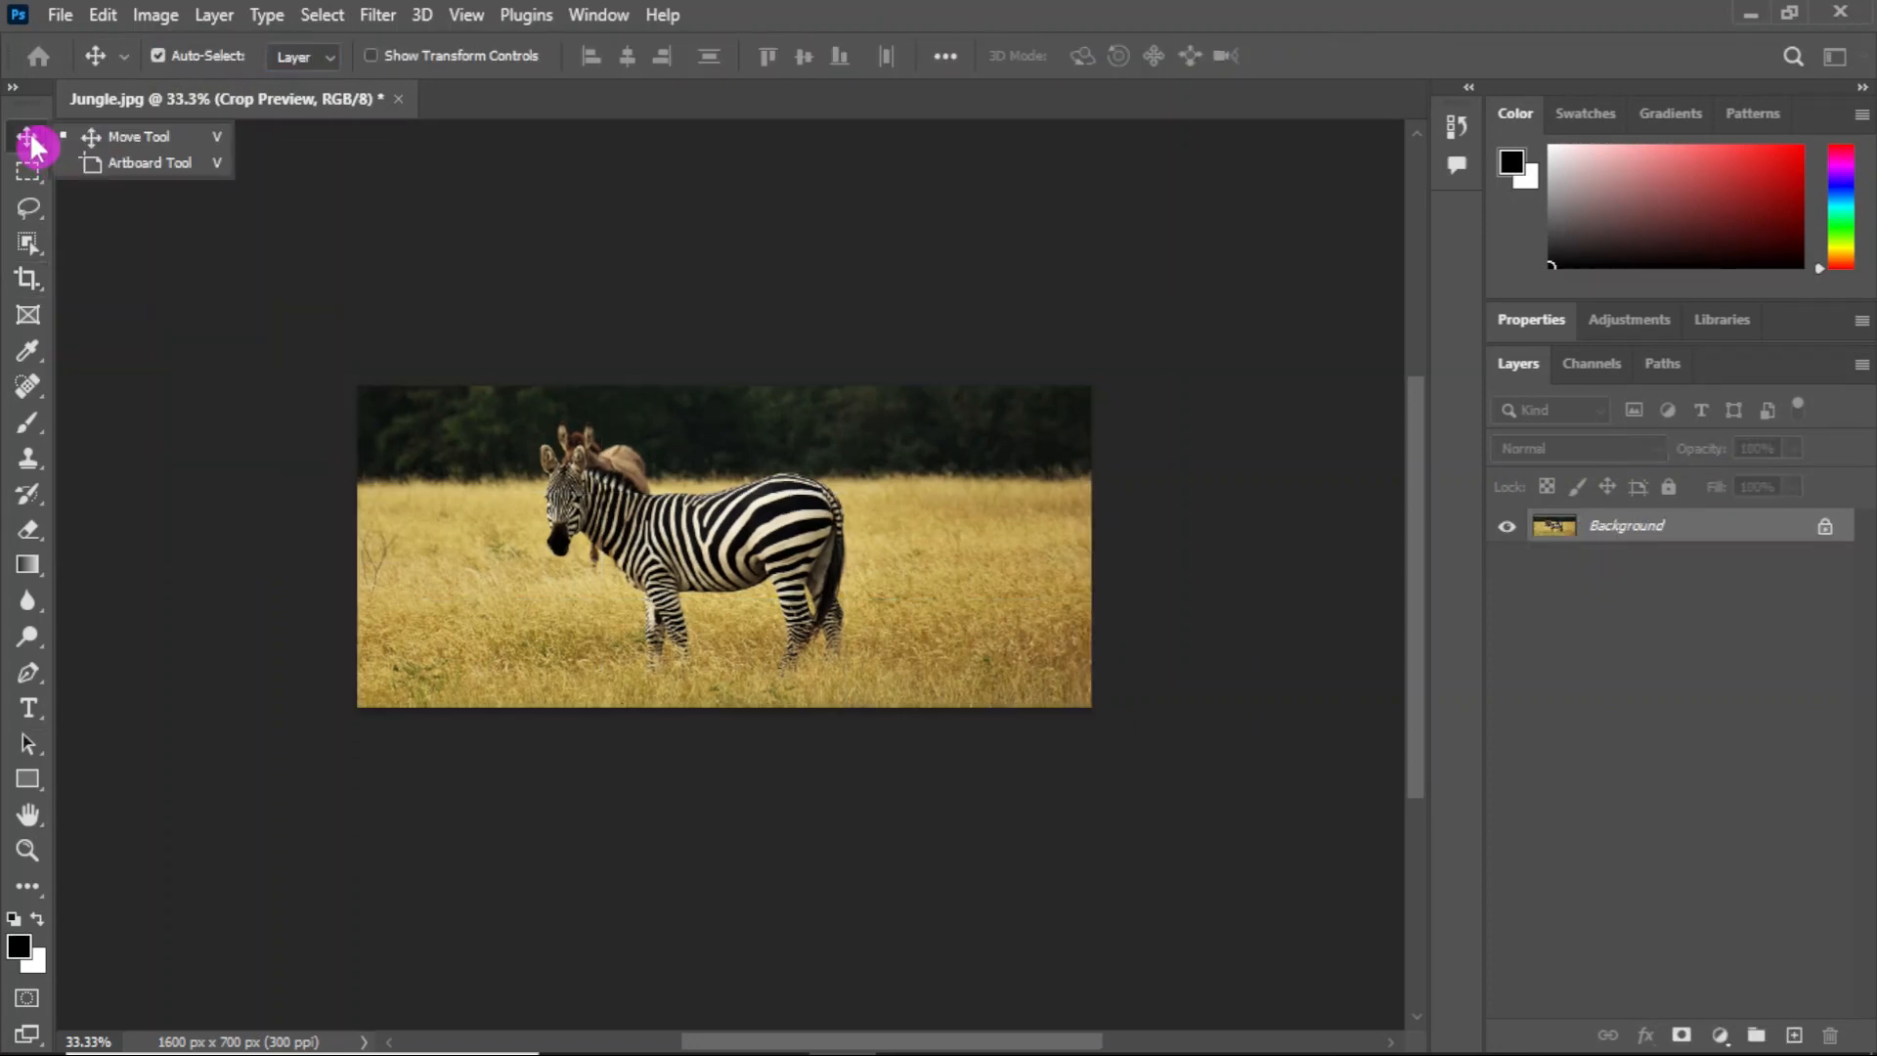
pyautogui.click(560, 311)
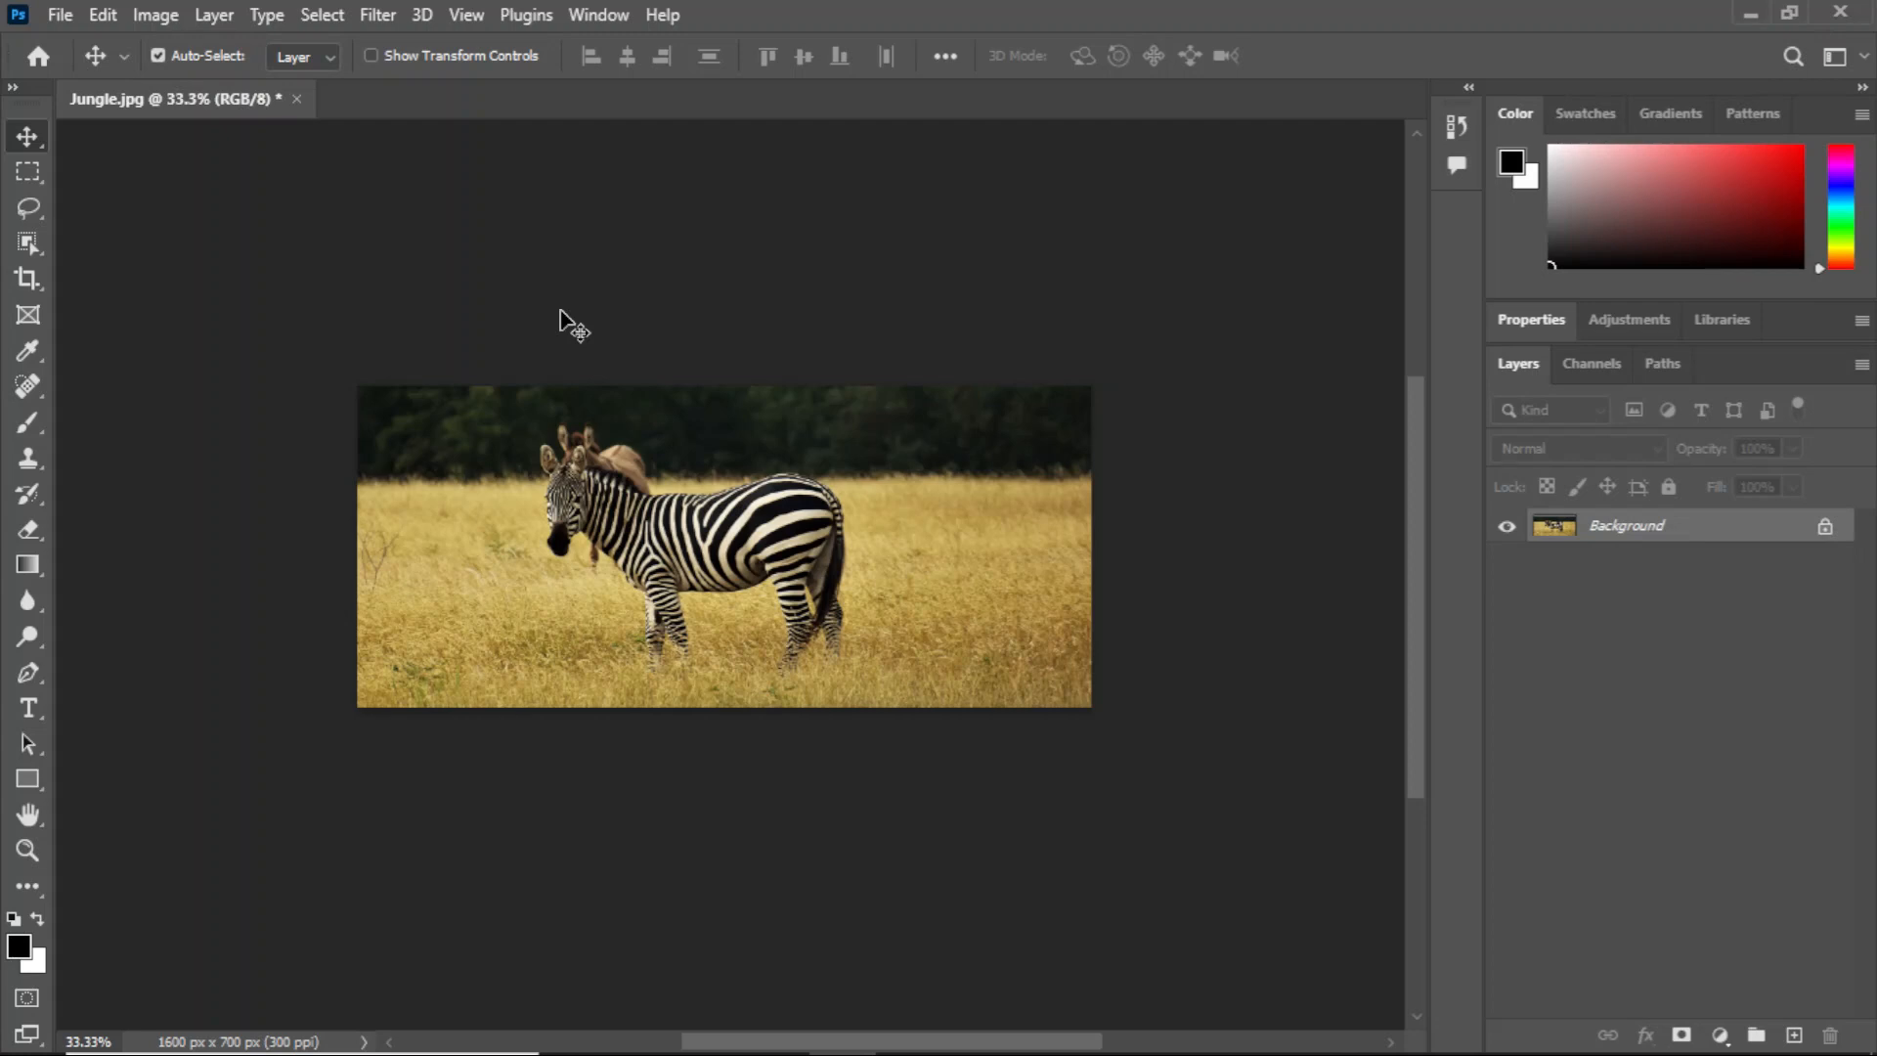
pyautogui.click(64, 18)
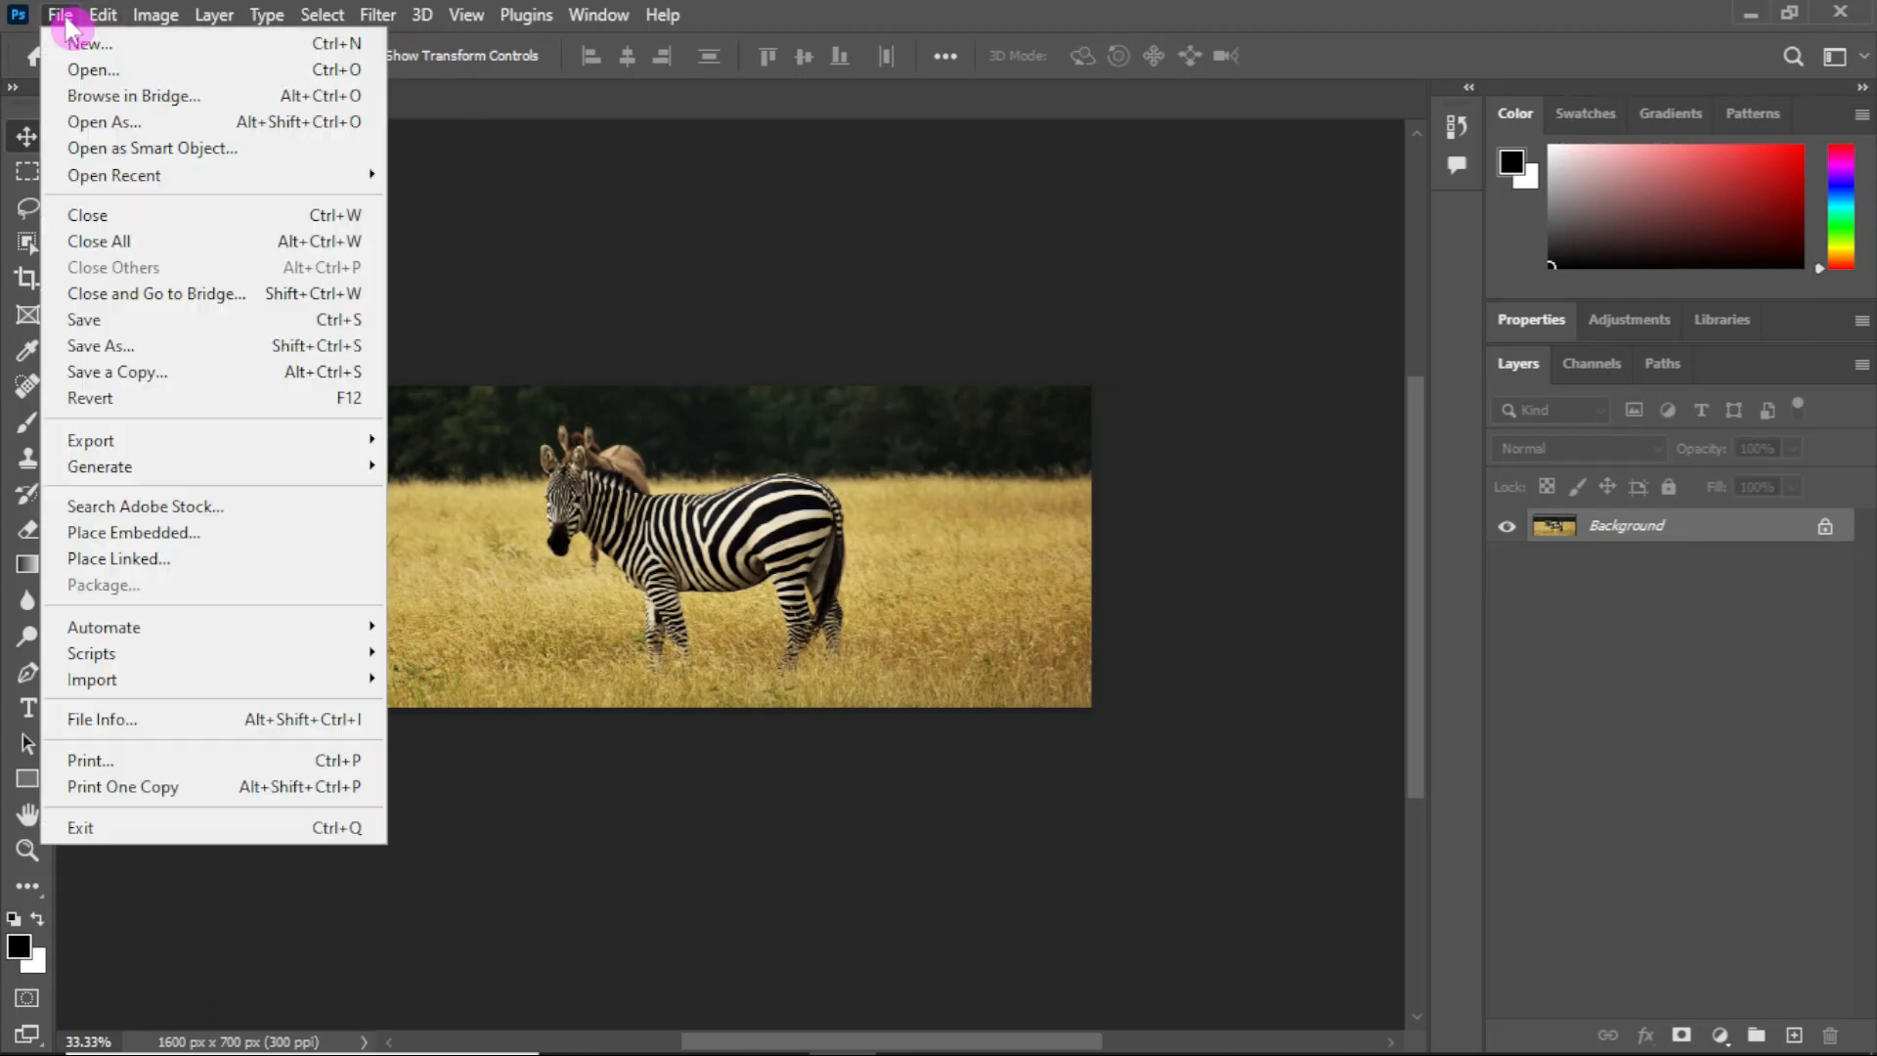
pyautogui.click(107, 399)
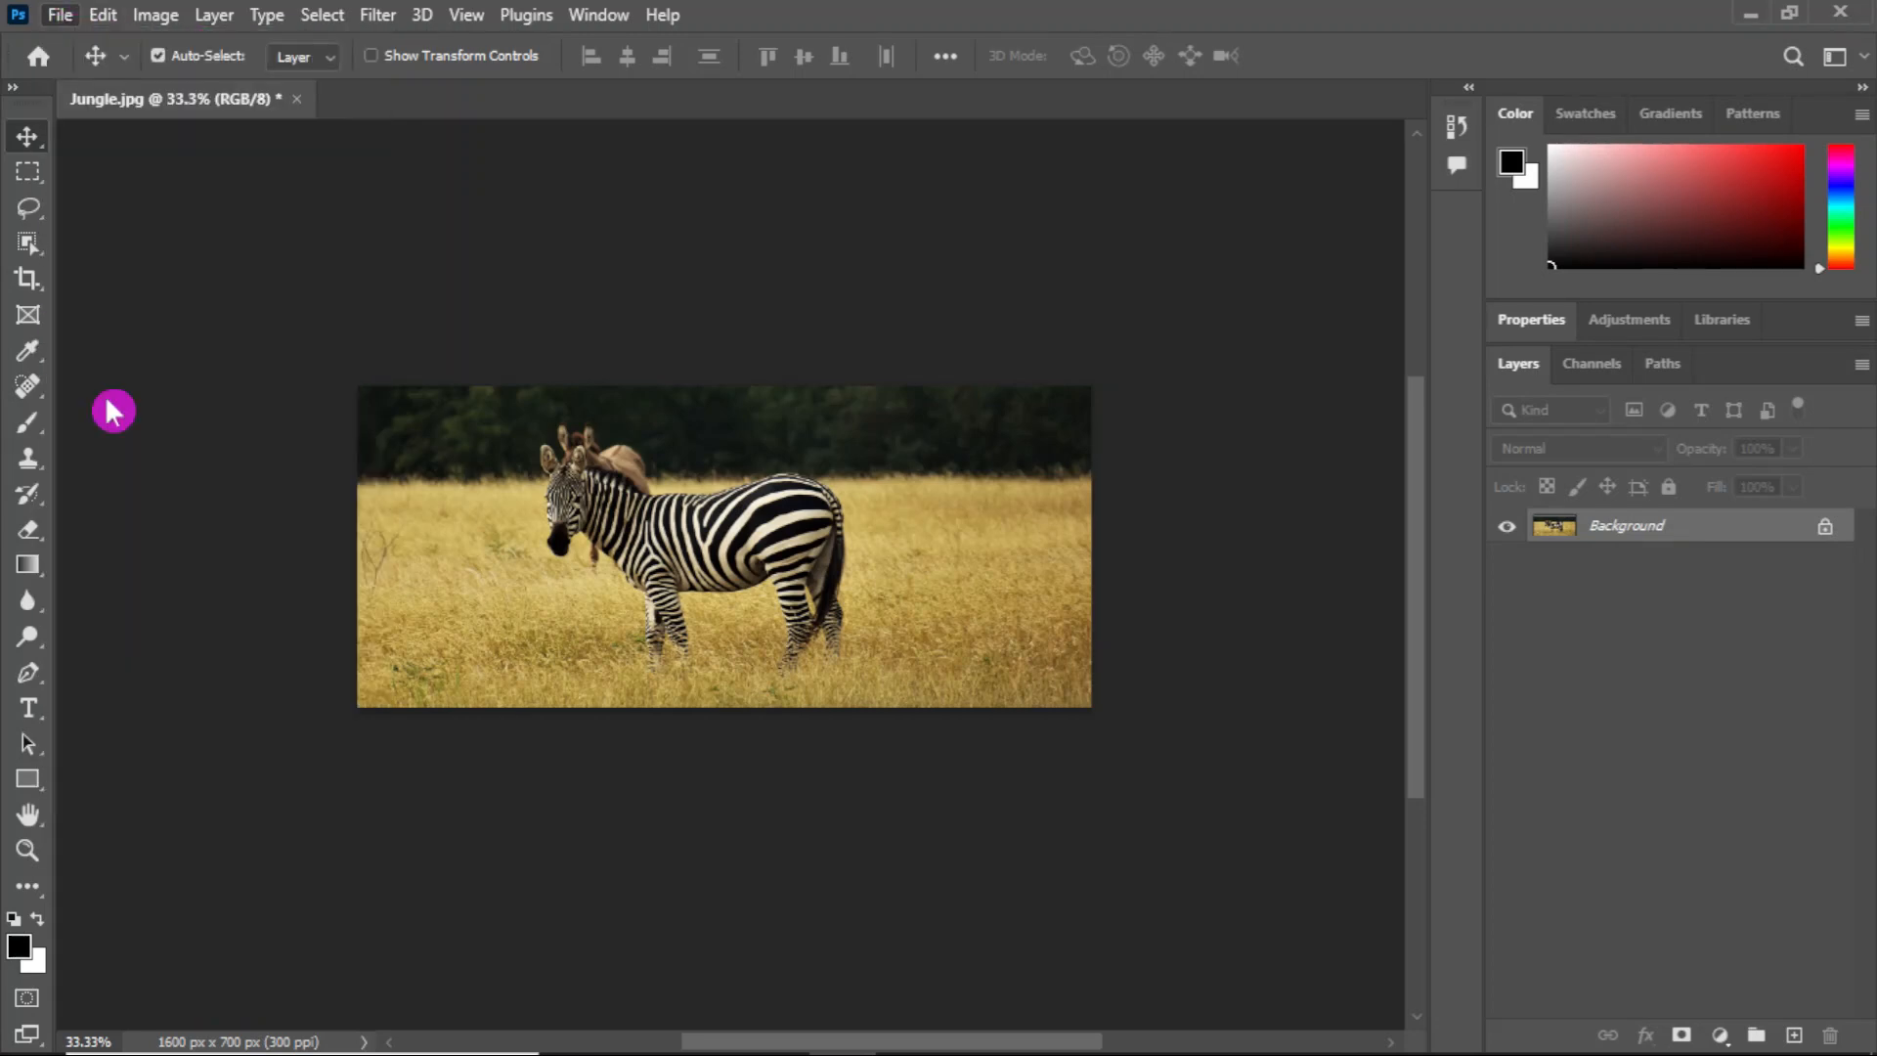
pyautogui.press('h')
# Step: Set the Rectangular Marquee tool to the Fixed Size style with a width of 1600 px and a height of 700 px
pyautogui.press('m')
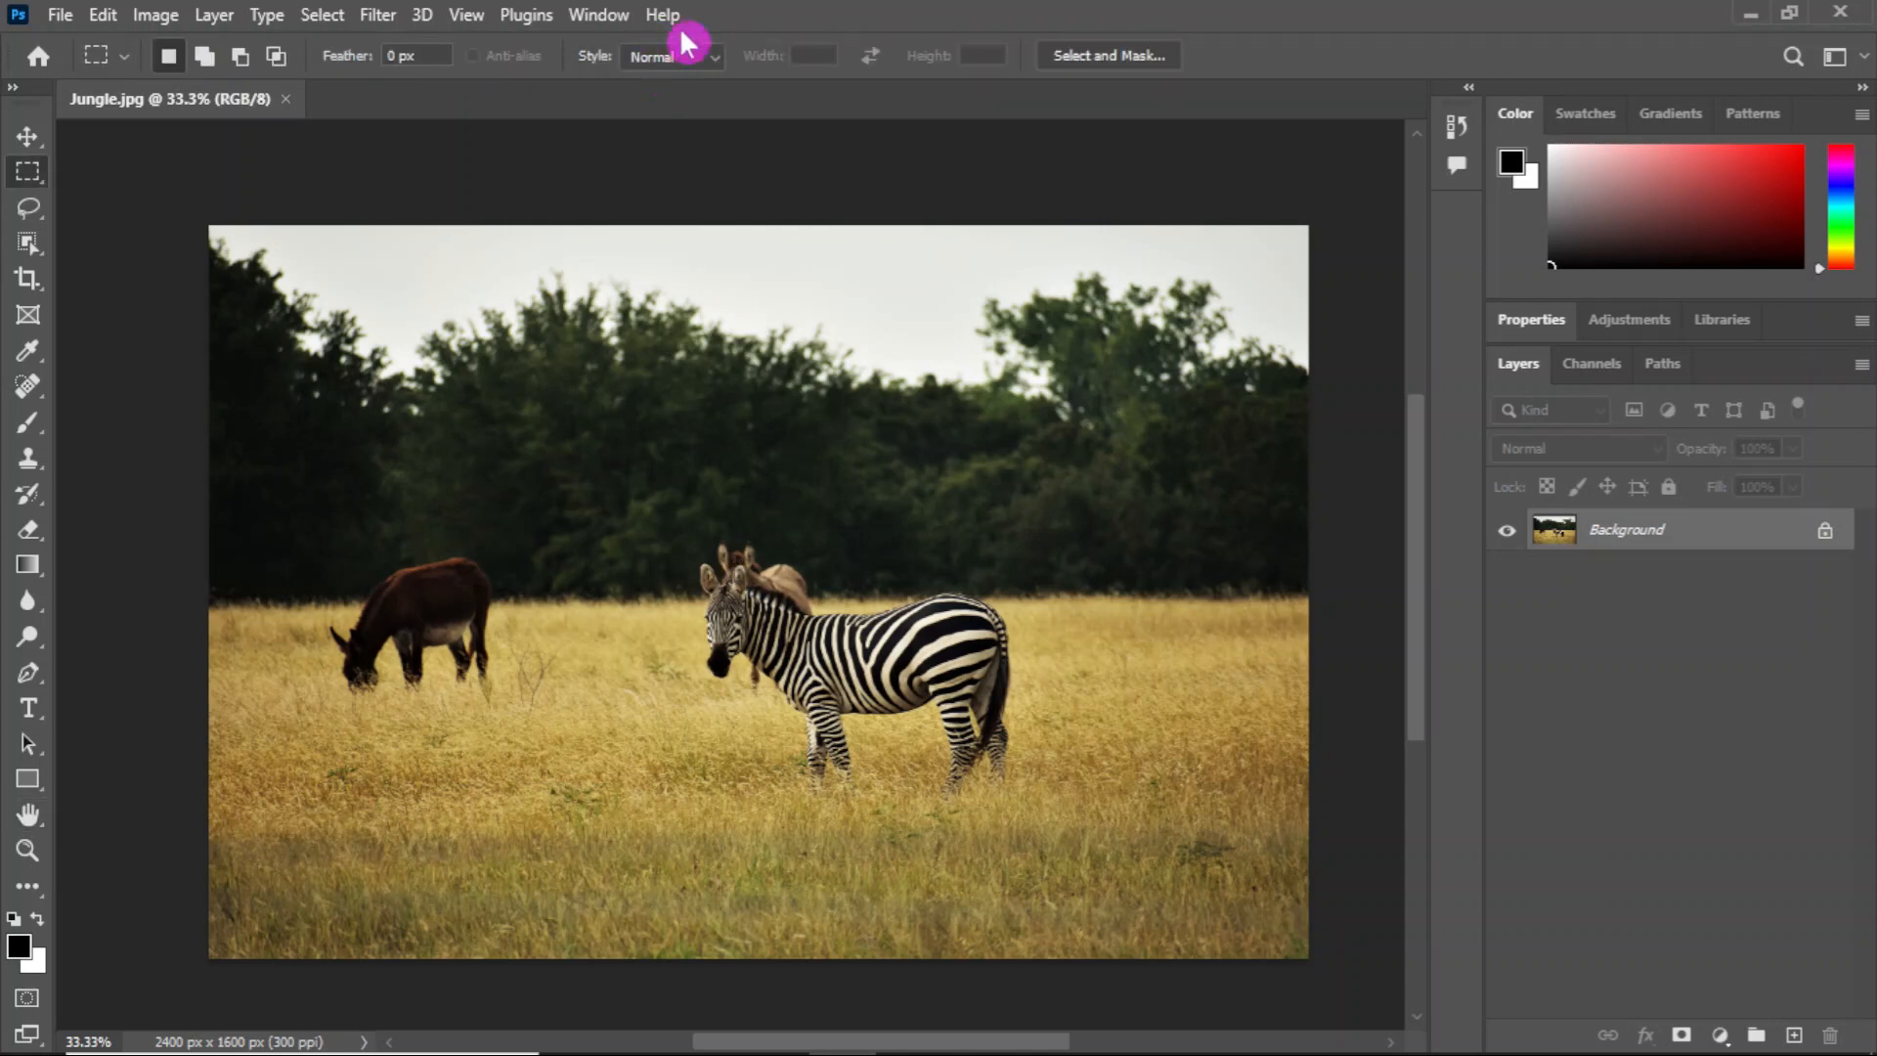
pyautogui.click(667, 61)
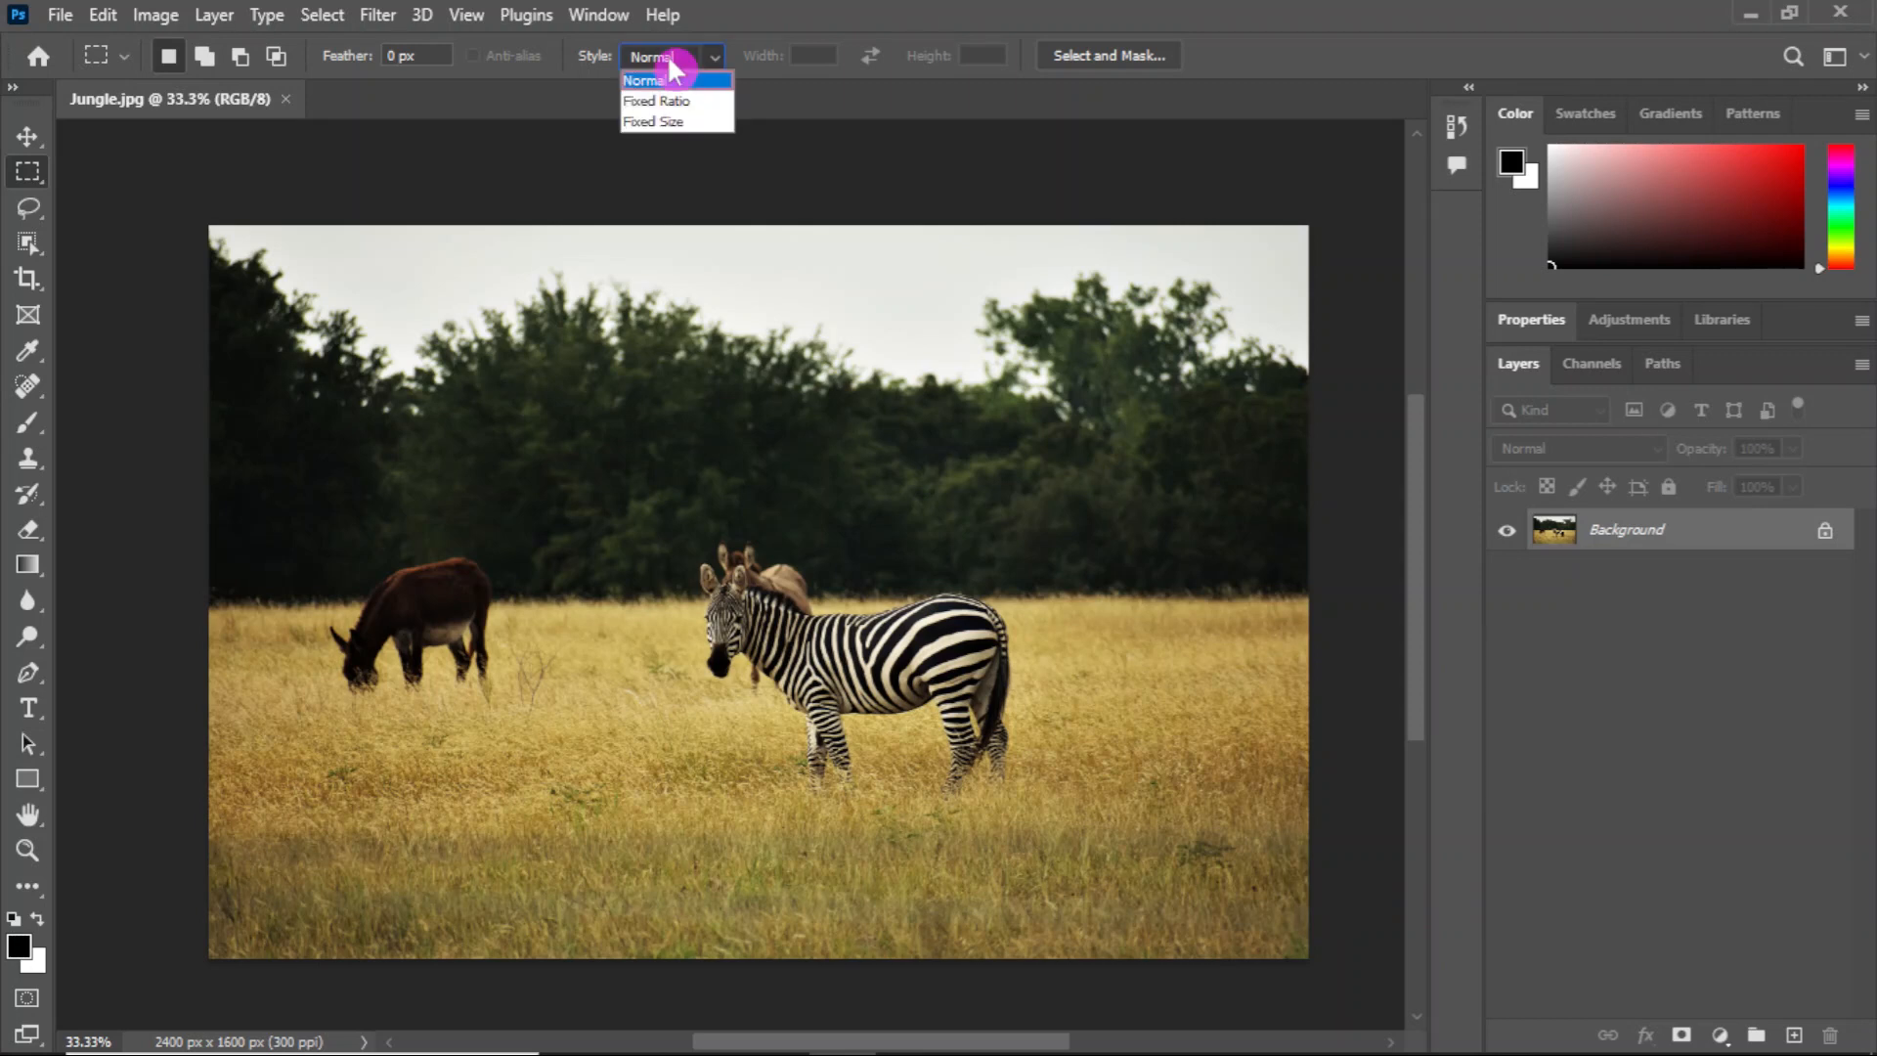
pyautogui.click(663, 122)
pyautogui.click(782, 50)
pyautogui.write('800')
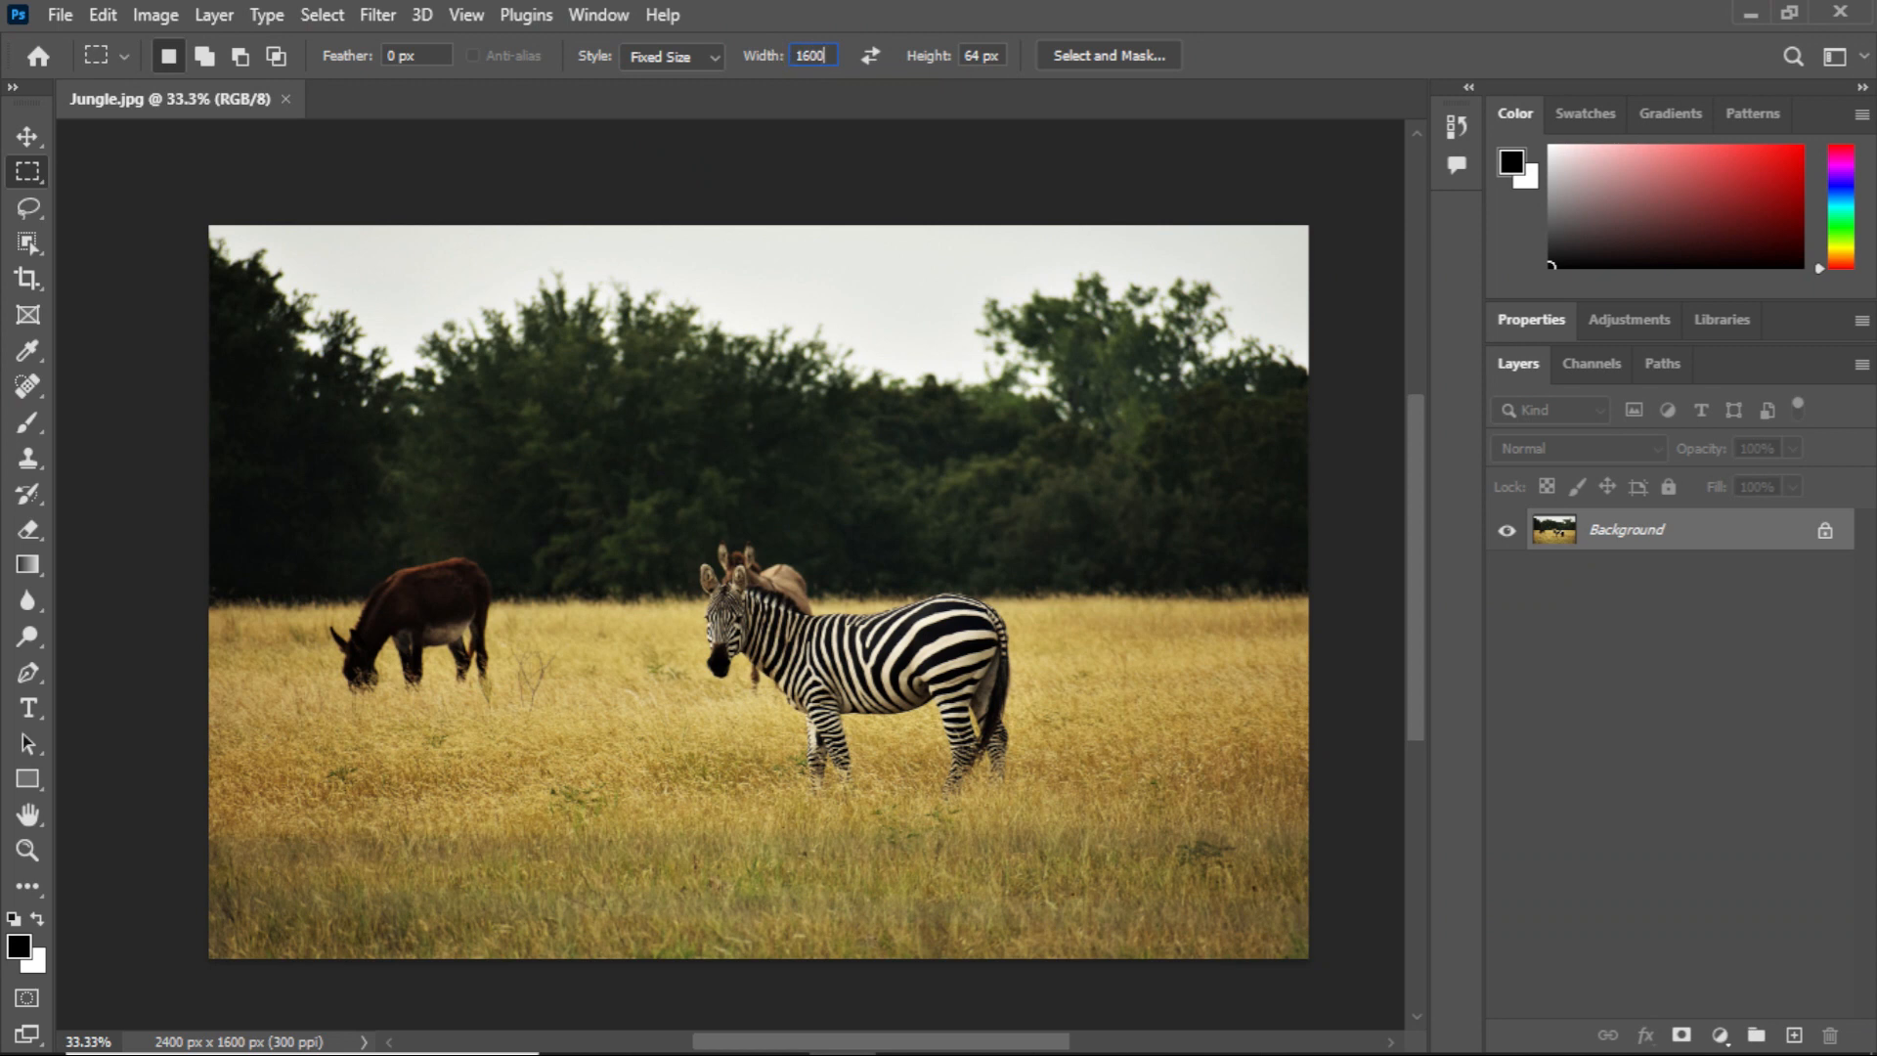
pyautogui.press('Tab')
pyautogui.write('700px')
# Step: Place the fixed-size selection, move it down around the zebra, and crop the image to the selection
pyautogui.click(495, 406)
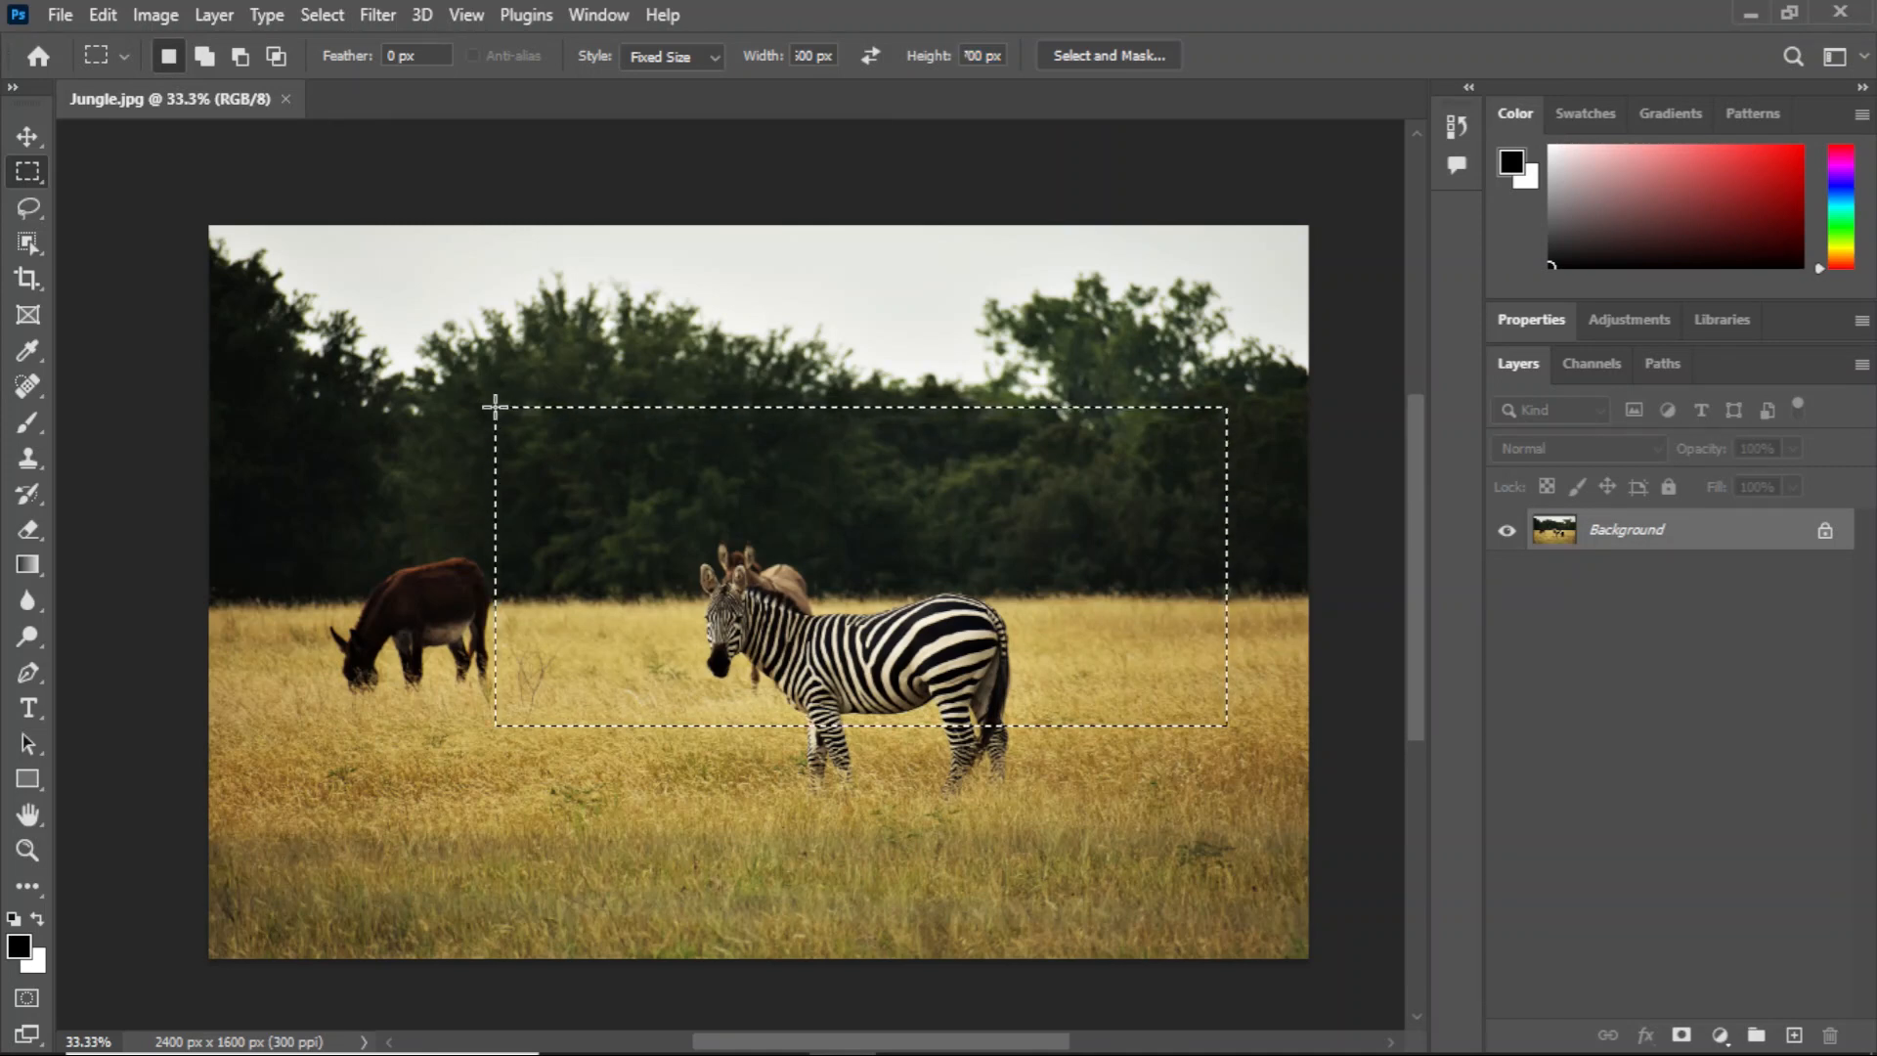
pyautogui.moveTo(671, 509); pyautogui.dragTo(688, 609)
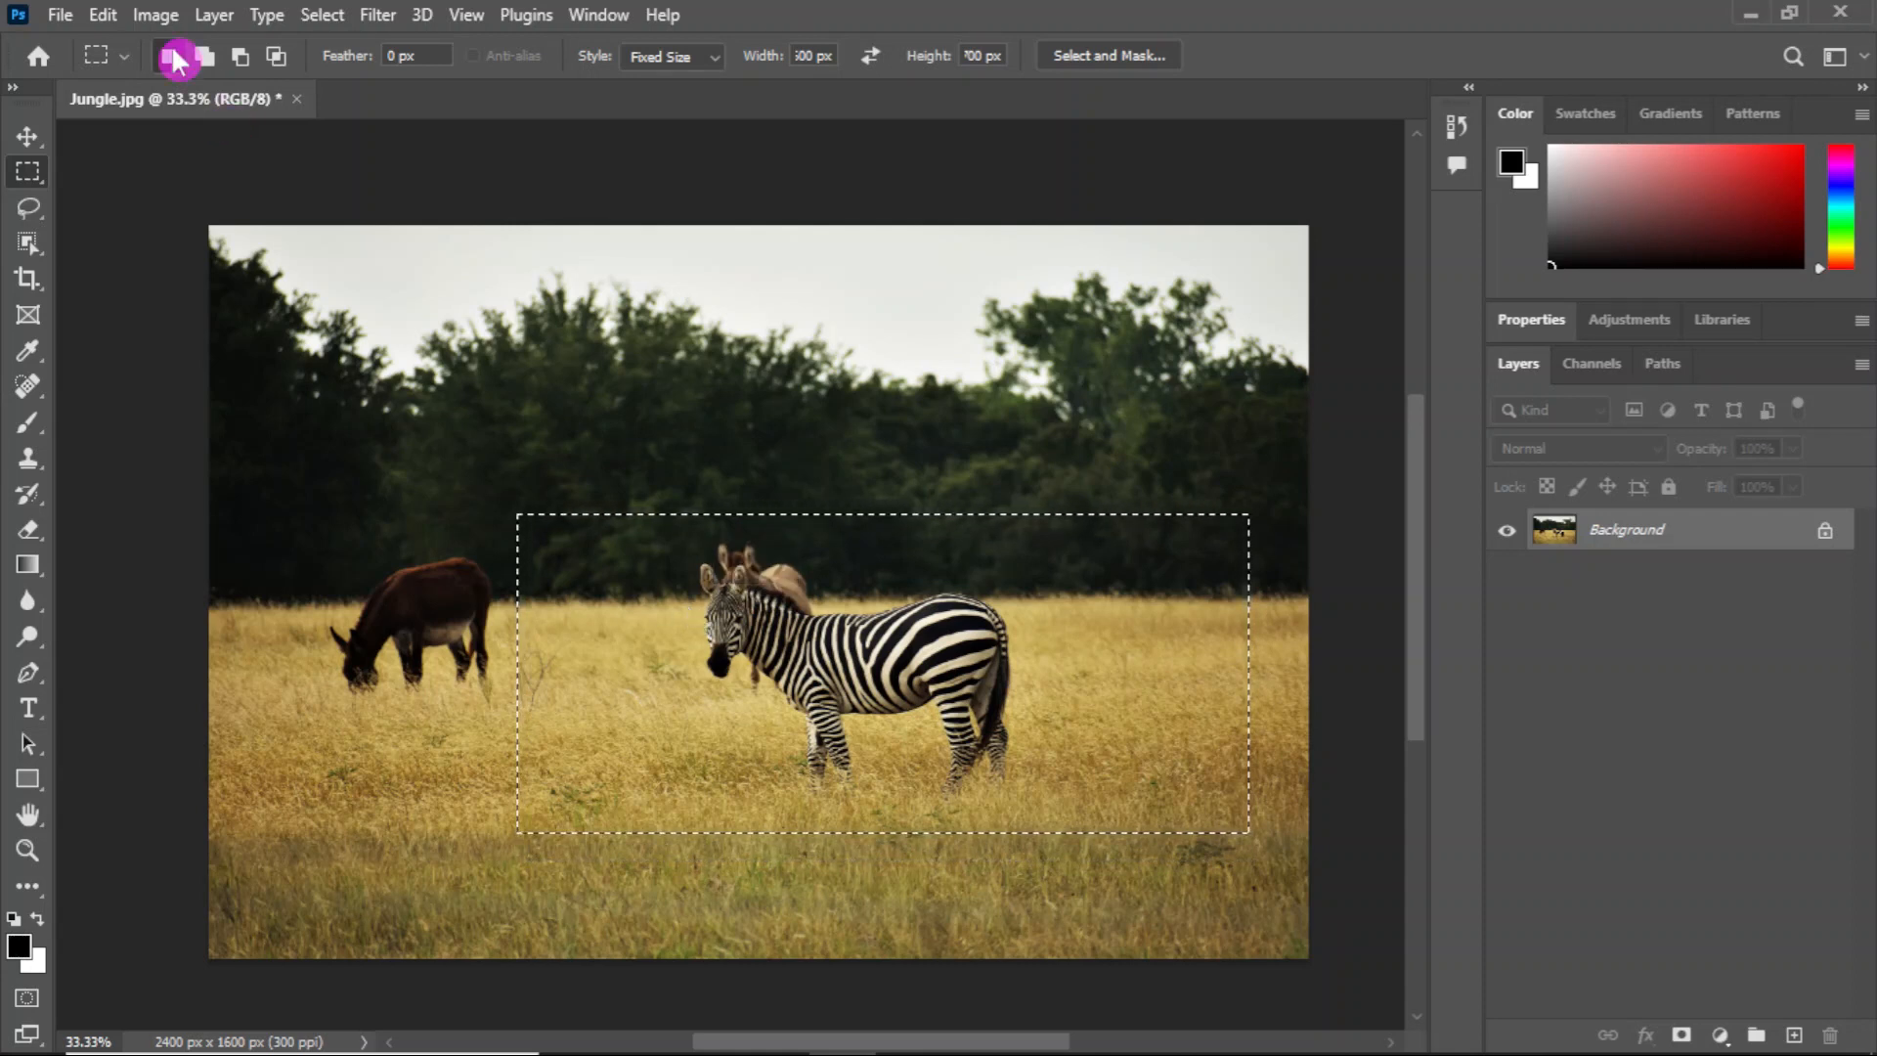
pyautogui.click(155, 17)
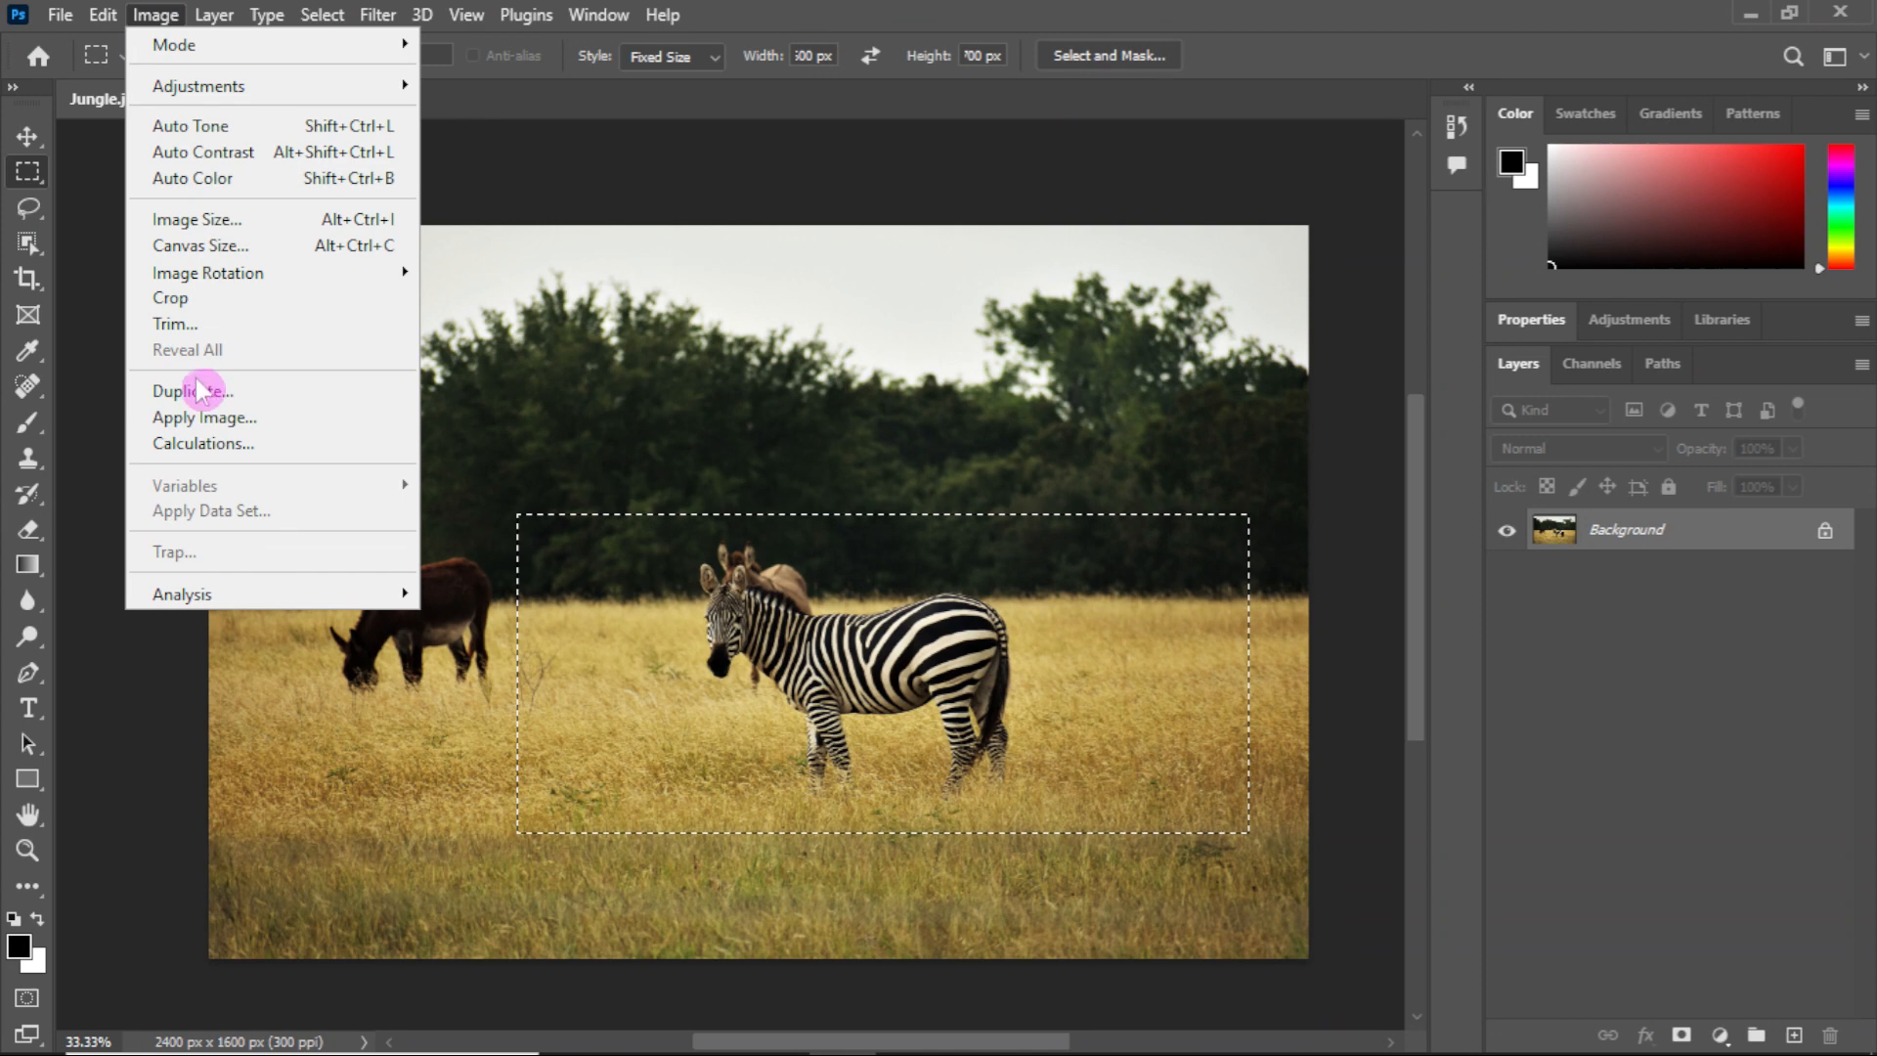
pyautogui.click(168, 301)
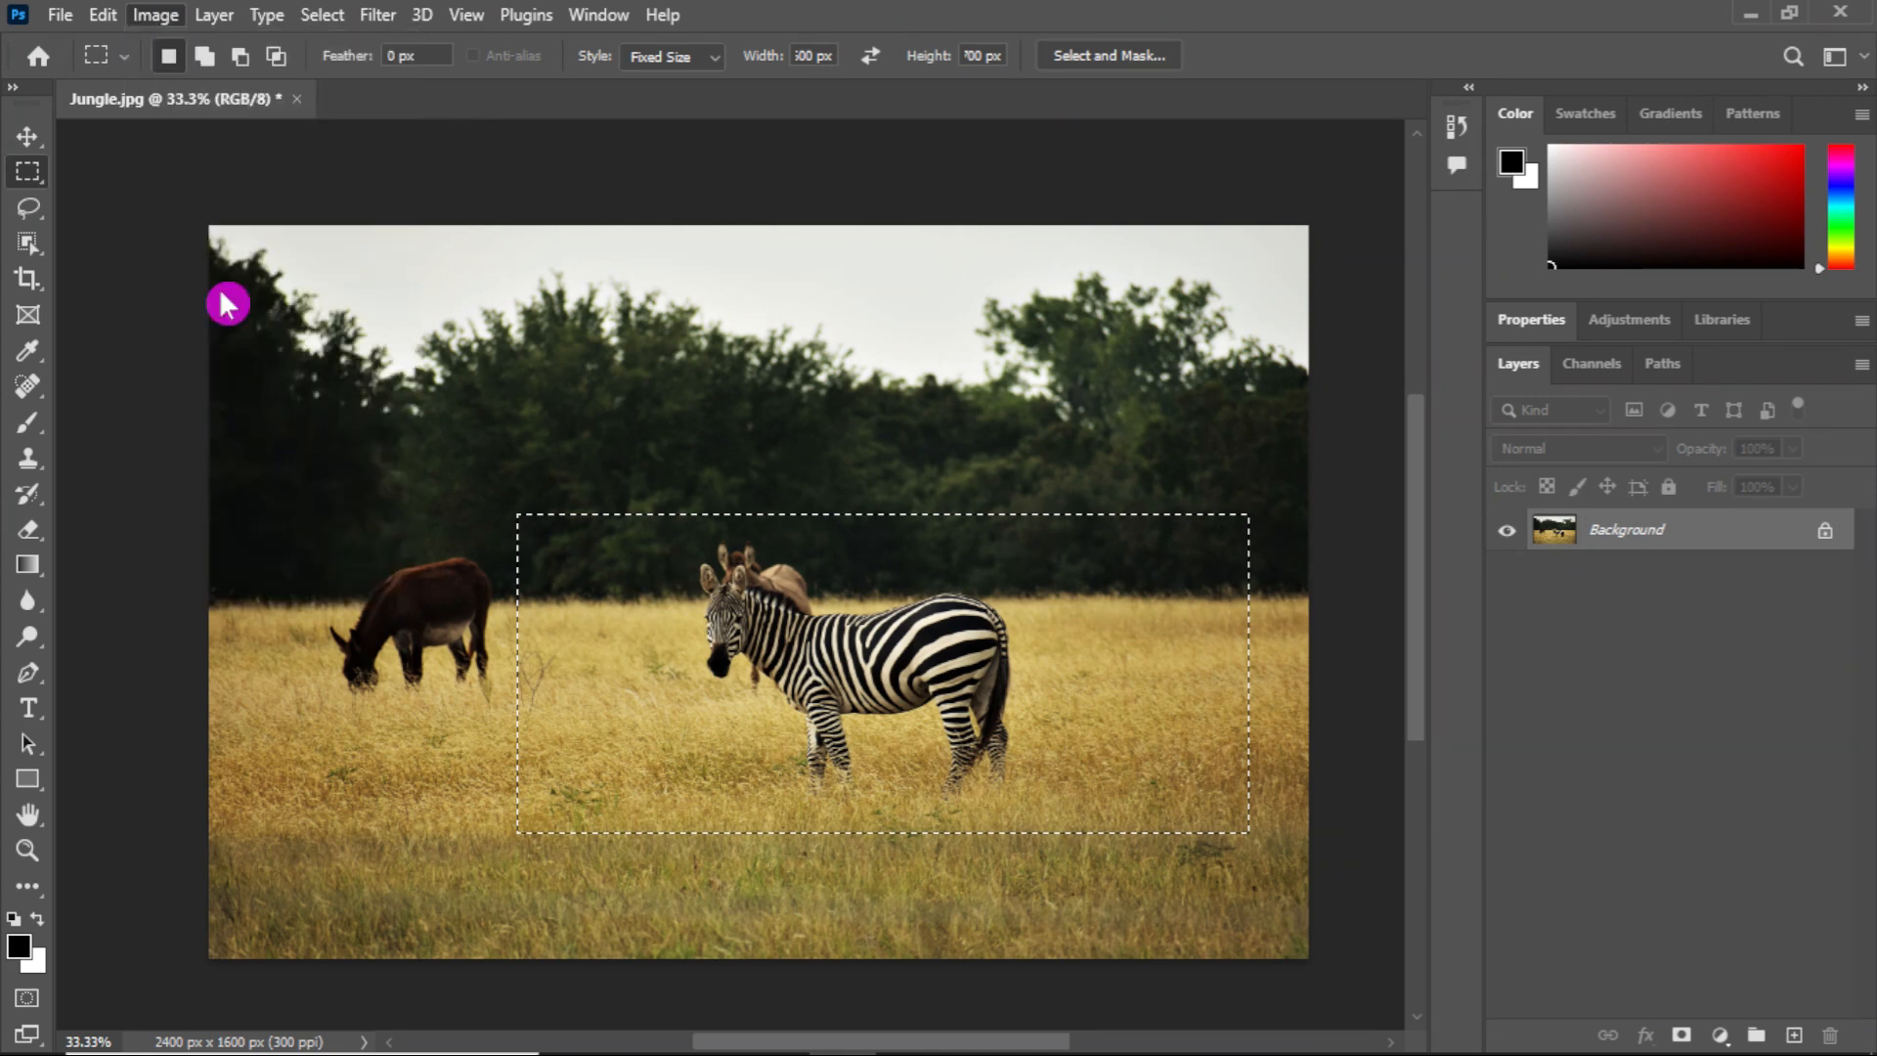